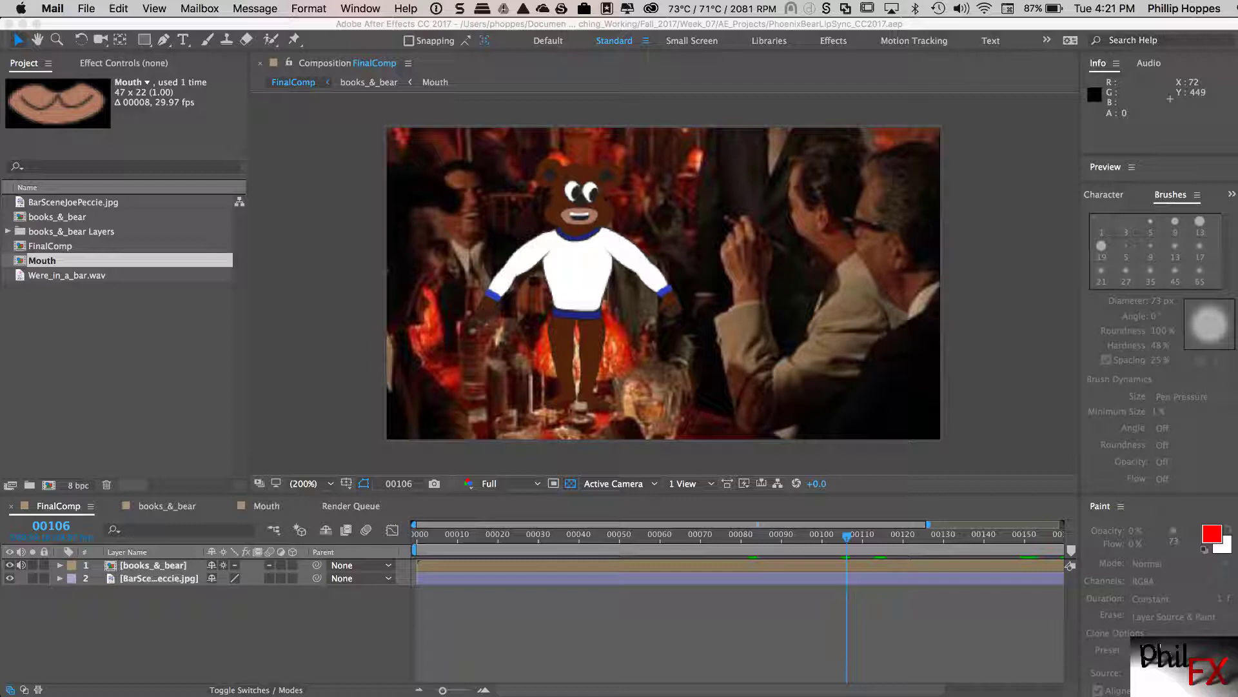
- In Illustrator, select the bear's hand and the R_Hand and L_Hand point, closed and open layers
{"action": "key", "text": "super+Tab"}
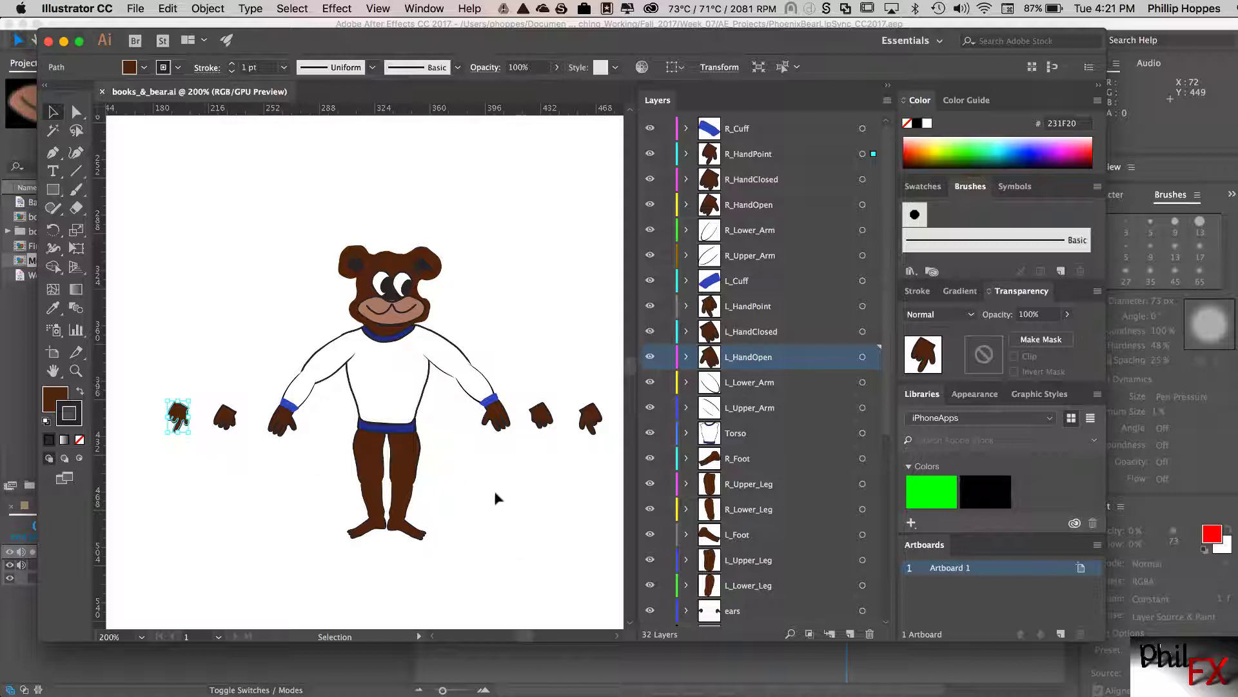
{"action": "left_click", "coordinate": [516, 458]}
{"action": "mouse_move", "coordinate": [496, 418]}
{"action": "left_mouse_down"}
{"action": "mouse_move", "coordinate": [590, 420]}
{"action": "mouse_move", "coordinate": [500, 419]}
{"action": "mouse_move", "coordinate": [502, 451]}
{"action": "mouse_move", "coordinate": [498, 416]}
{"action": "left_mouse_up"}
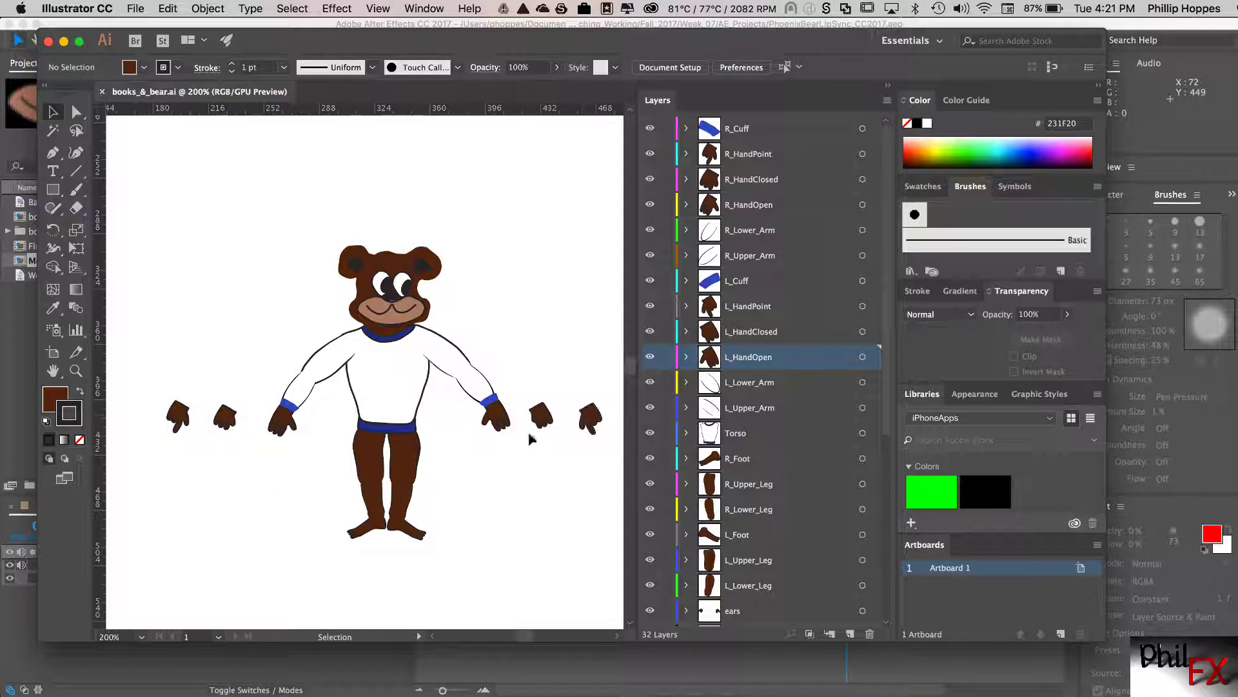
{"action": "left_click", "coordinate": [494, 412]}
{"action": "left_click", "coordinate": [764, 161]}
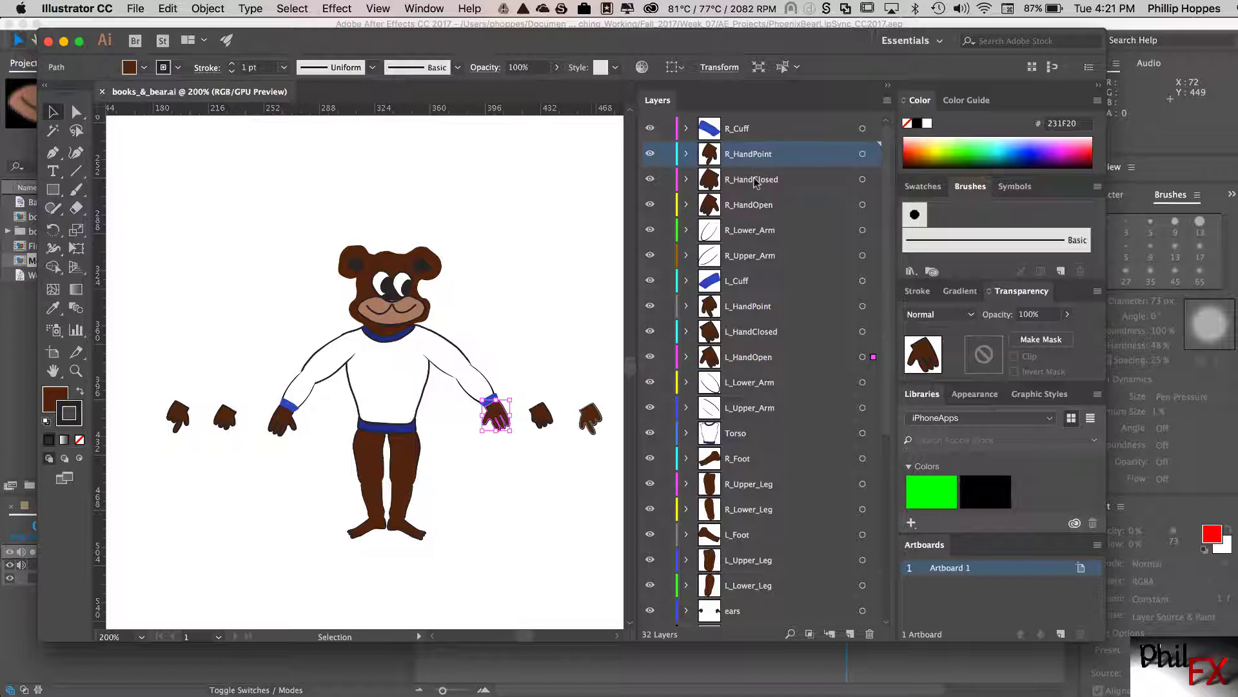
{"action": "left_click", "coordinate": [759, 182]}
{"action": "left_click", "coordinate": [787, 216]}
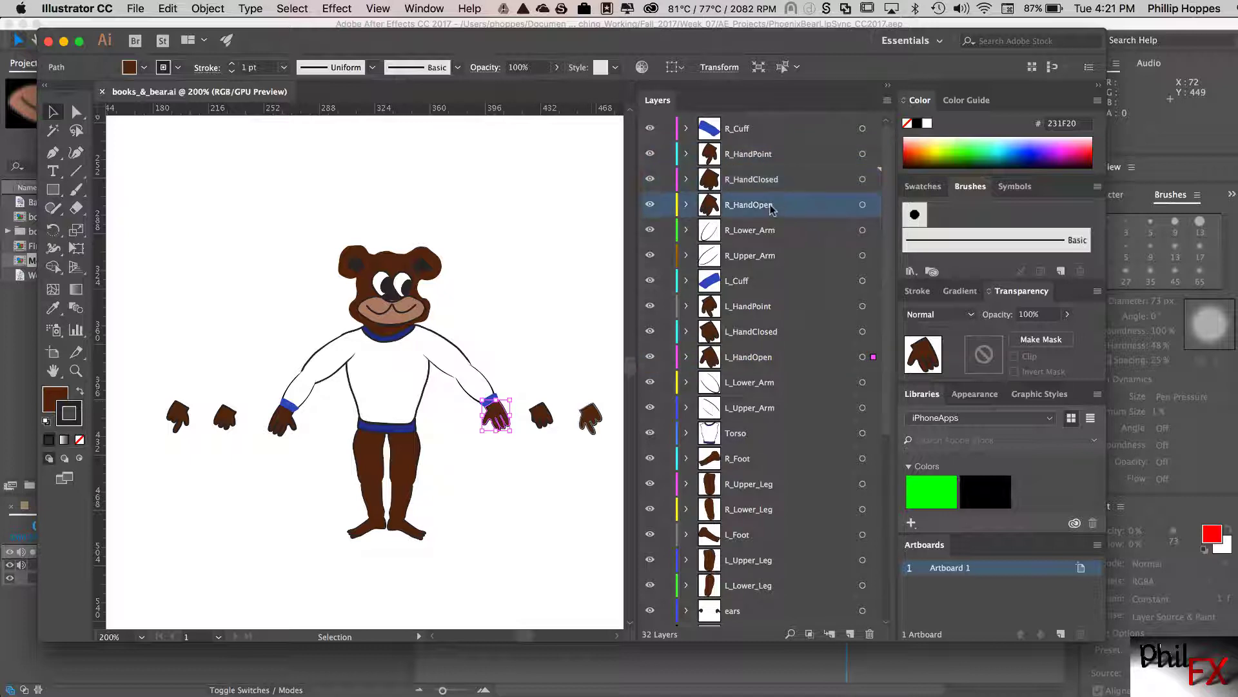
{"action": "left_click", "coordinate": [765, 312]}
{"action": "left_click", "coordinate": [772, 335]}
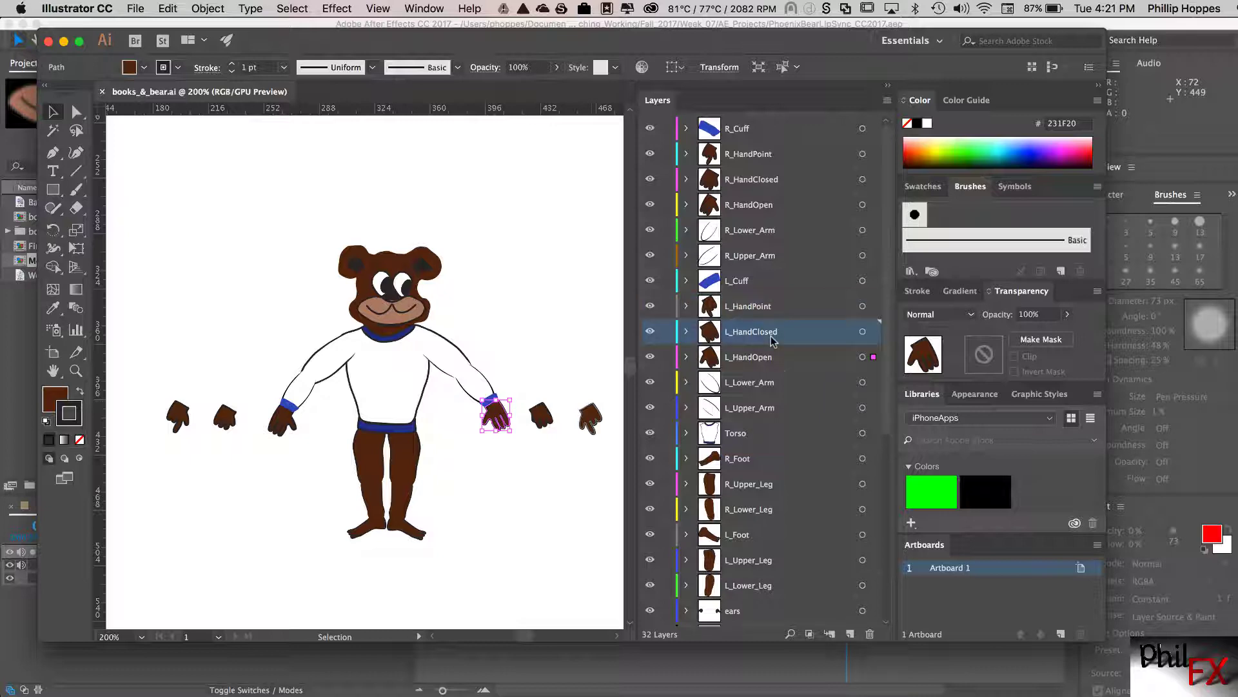
{"action": "left_click", "coordinate": [767, 361]}
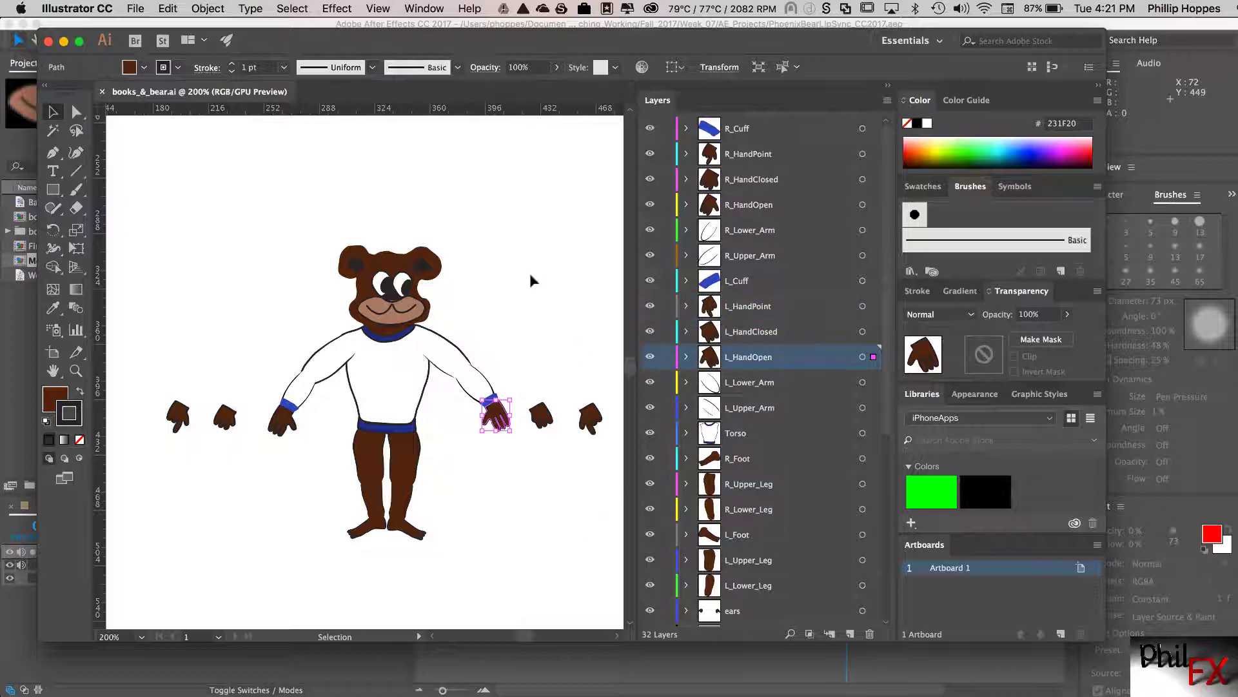
- Import books_&_bear.ai into After Effects as a composition with retained layer sizes
{"action": "left_click", "coordinate": [64, 42]}
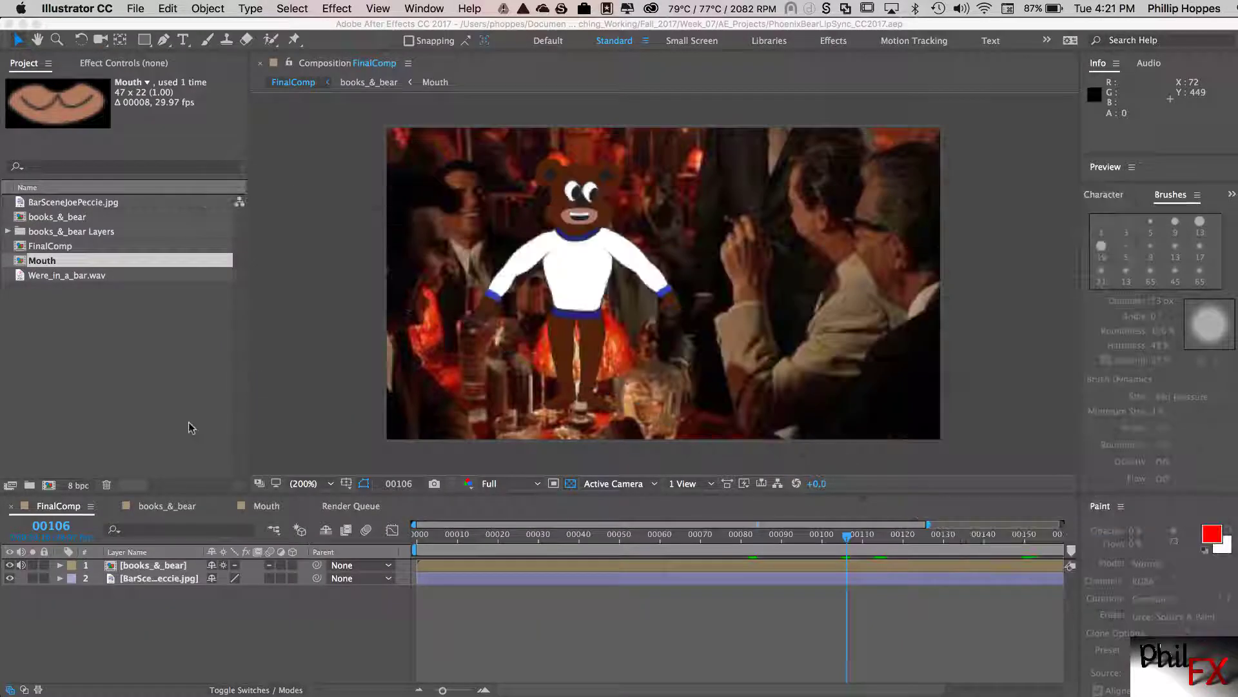
{"action": "double_click", "coordinate": [98, 336]}
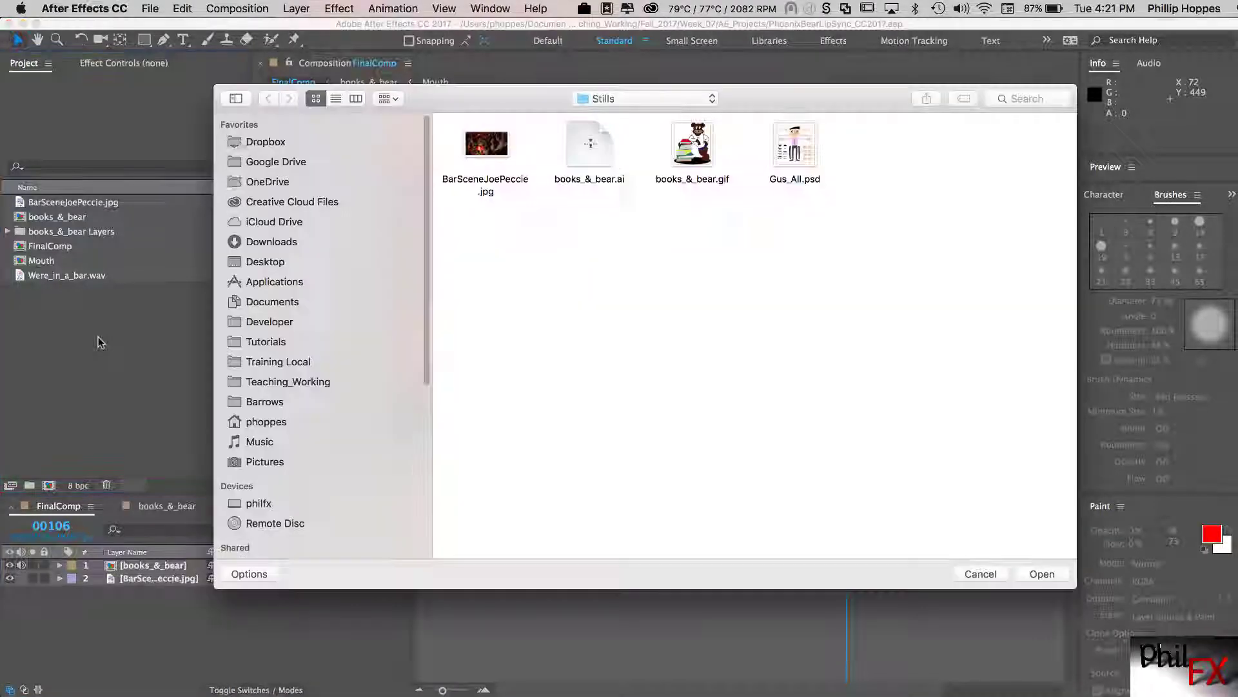
{"action": "left_click", "coordinate": [602, 167]}
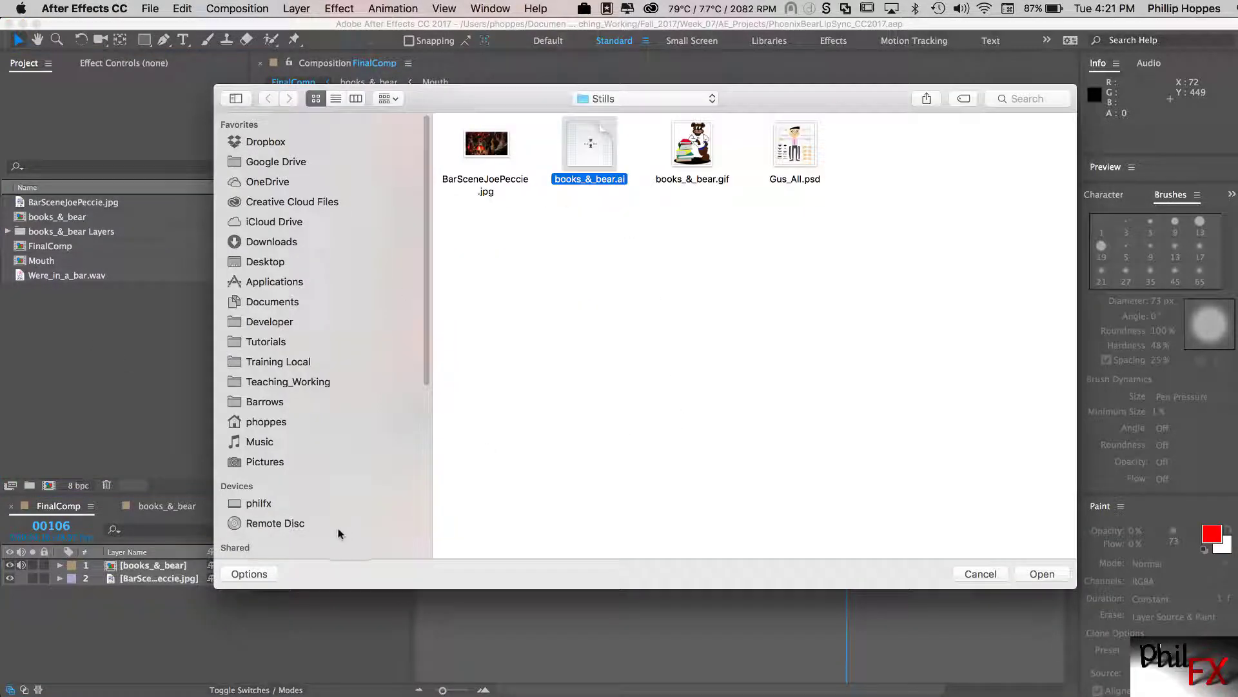
{"action": "left_click", "coordinate": [254, 574]}
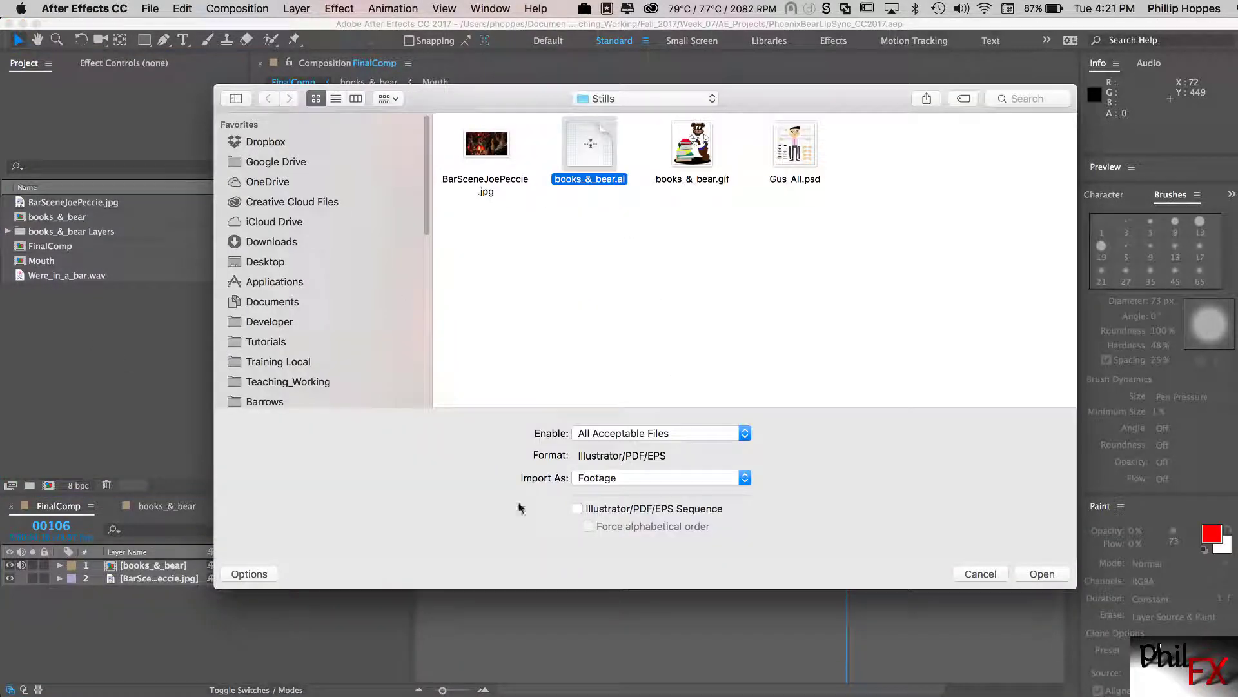
{"action": "left_click", "coordinate": [745, 478]}
{"action": "left_click", "coordinate": [639, 505]}
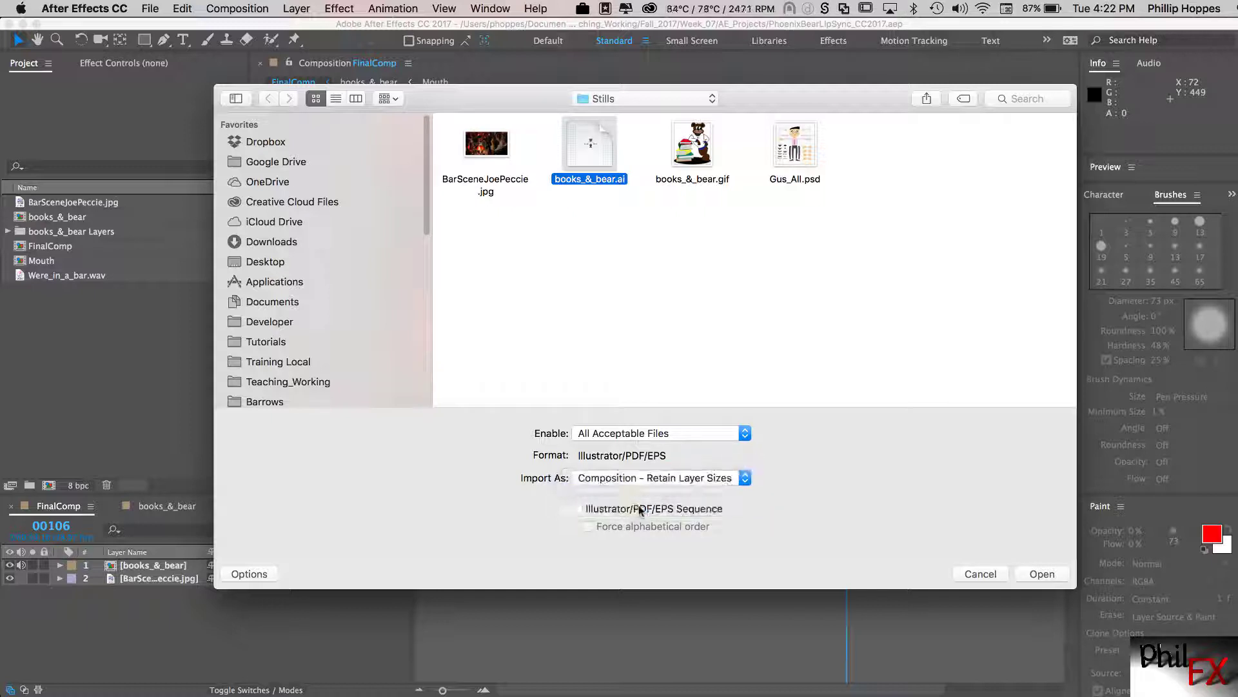
{"action": "left_click", "coordinate": [1039, 573]}
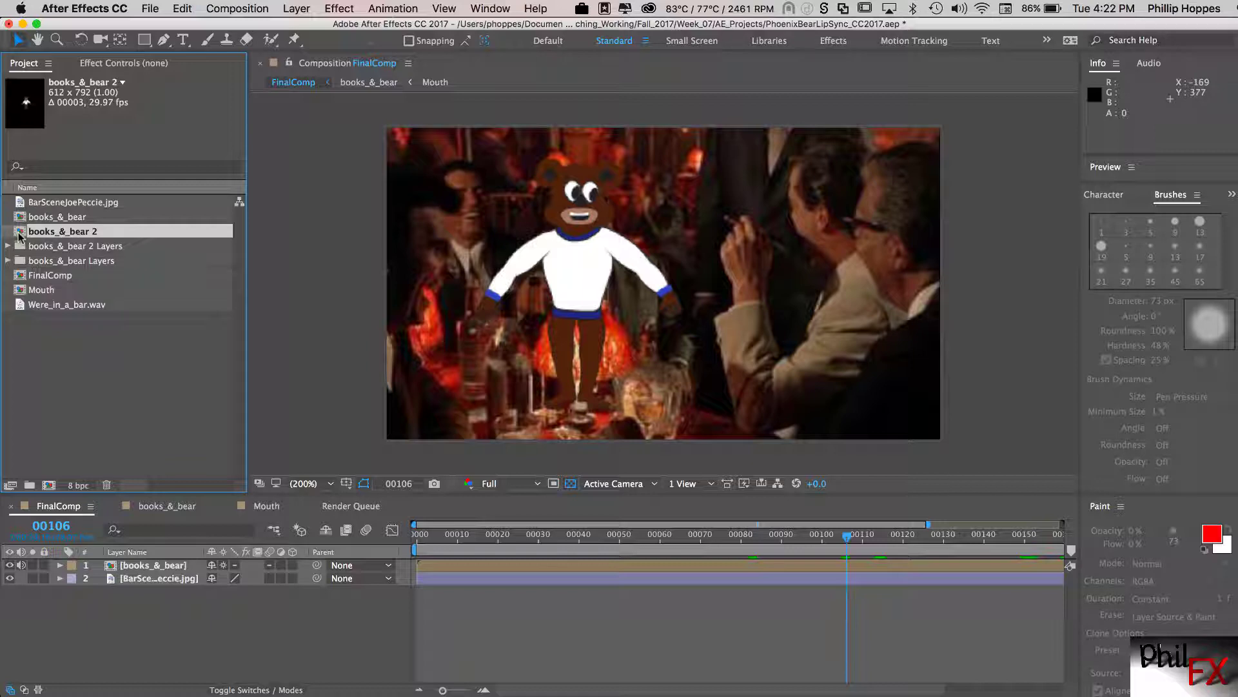
- Open books_&_bear 2 and select the L_HandOpen, L_HandClosed and L_HandPoint layers
{"action": "double_click", "coordinate": [18, 235]}
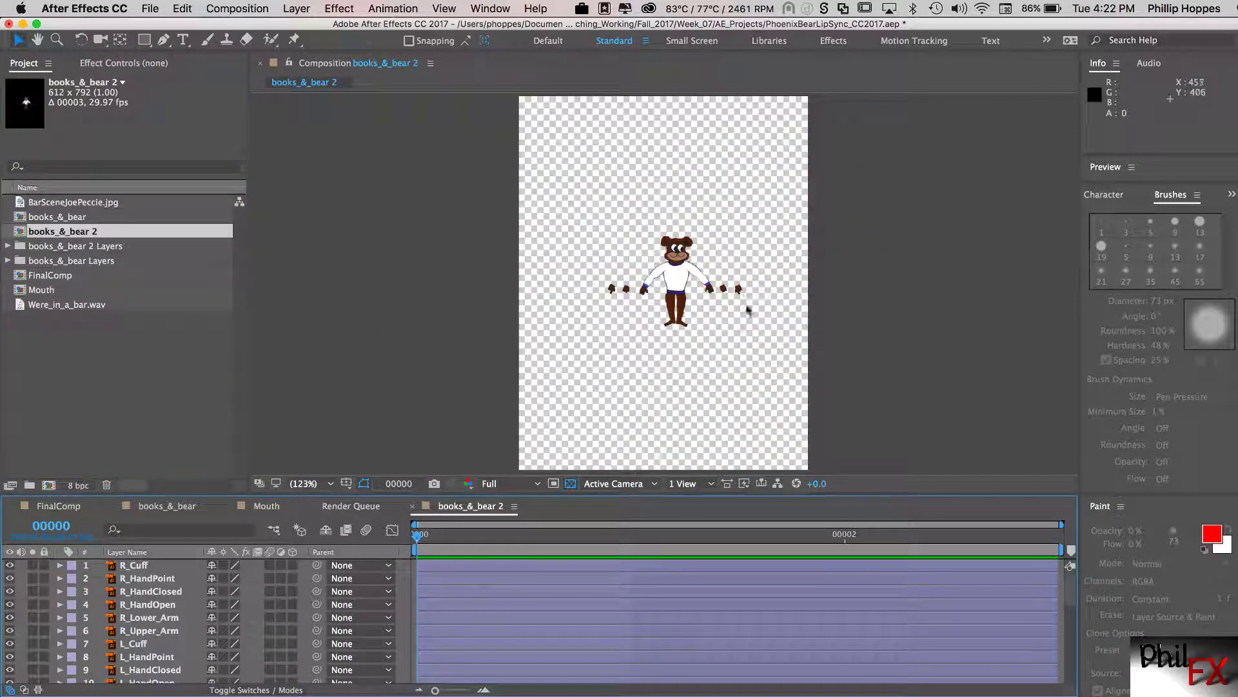
{"action": "key", "text": "period"}
{"action": "key", "text": "period"}
{"action": "key", "text": "period"}
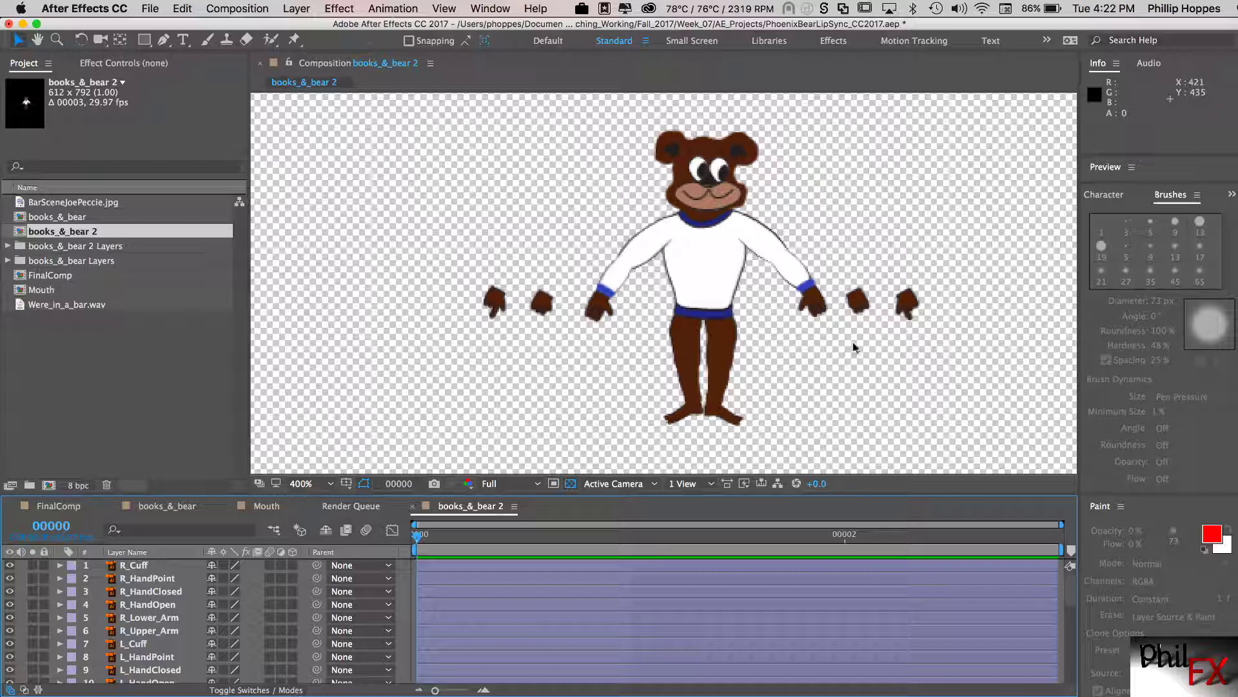
{"action": "left_click", "coordinate": [817, 313]}
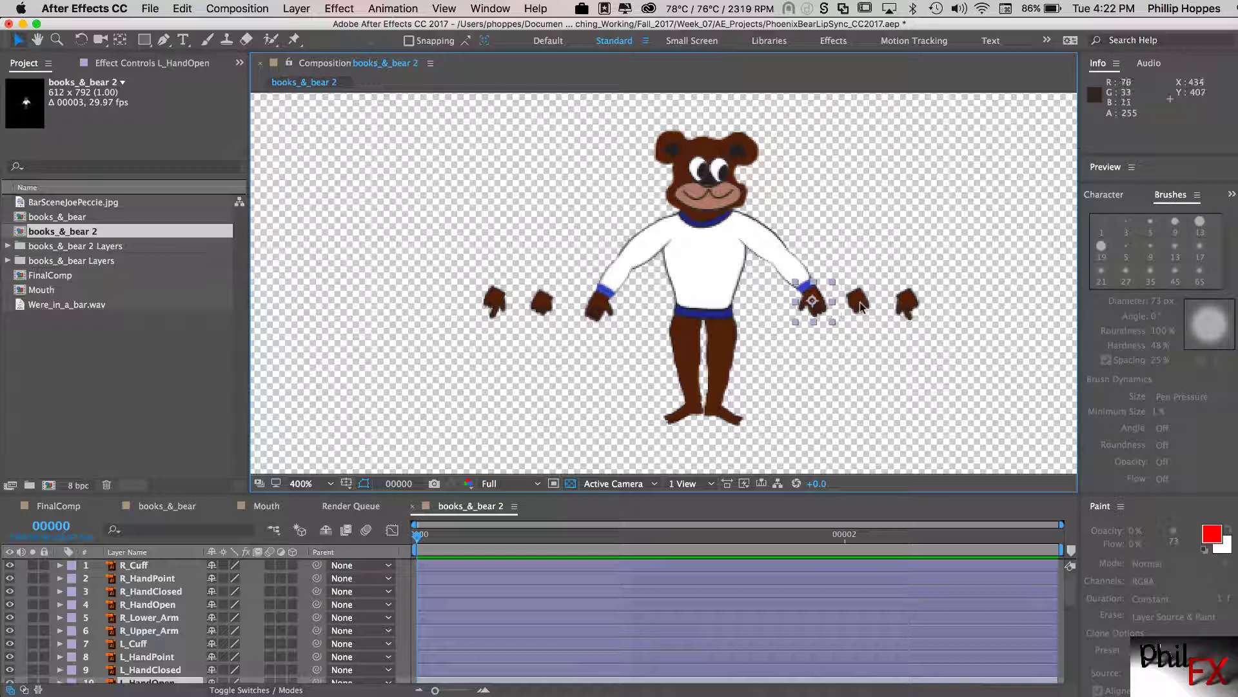
{"action": "left_click", "coordinate": [860, 302], "text": "shift"}
{"action": "left_click", "coordinate": [907, 304], "text": "shift"}
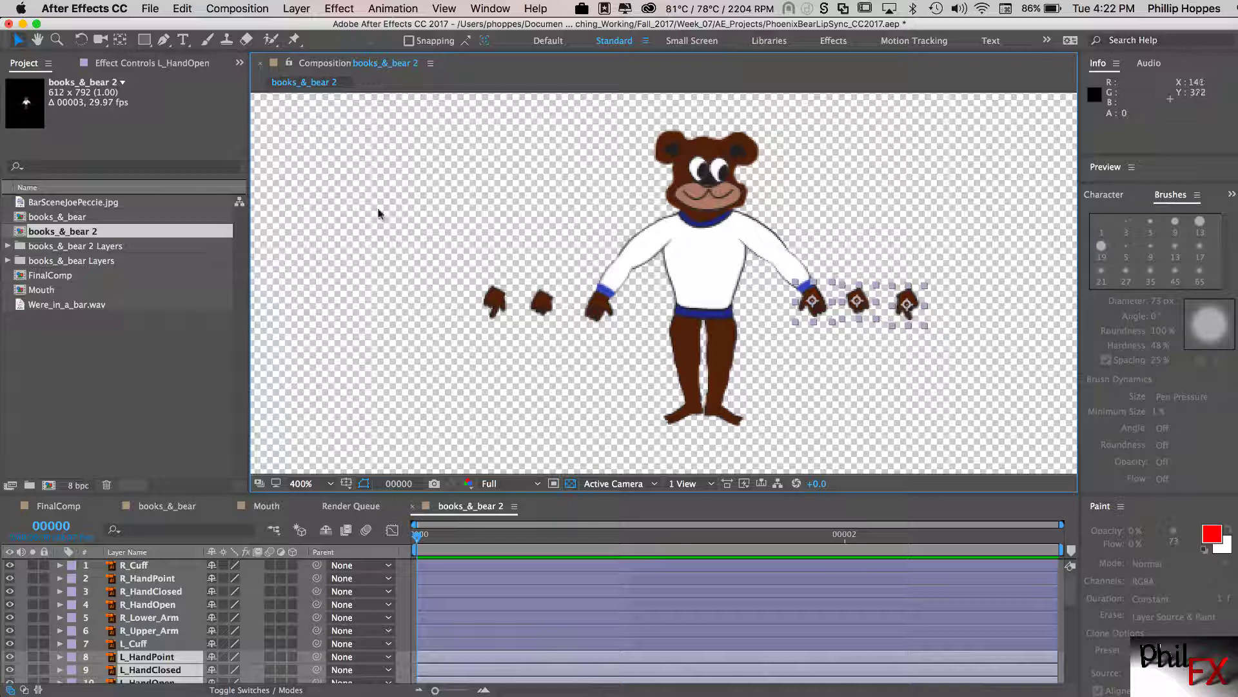
- Pre-compose the three selected hand layers into a new composition named L_Hand
{"action": "left_click", "coordinate": [295, 11]}
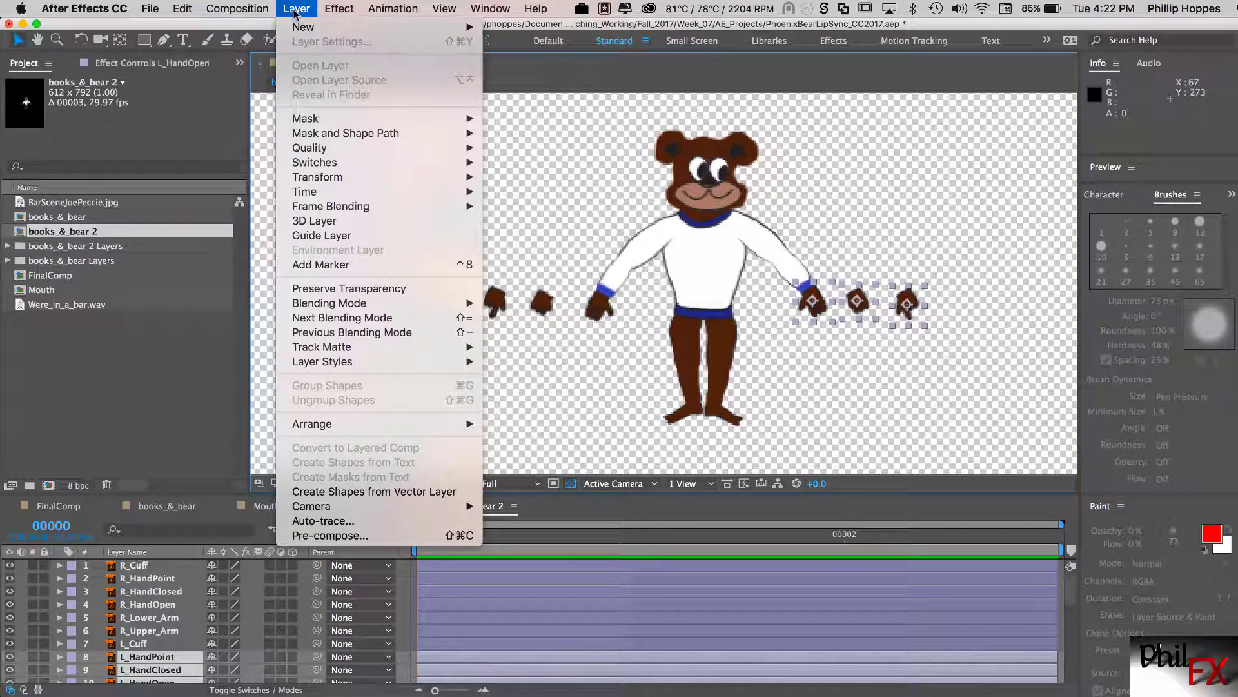
{"action": "left_click", "coordinate": [340, 537]}
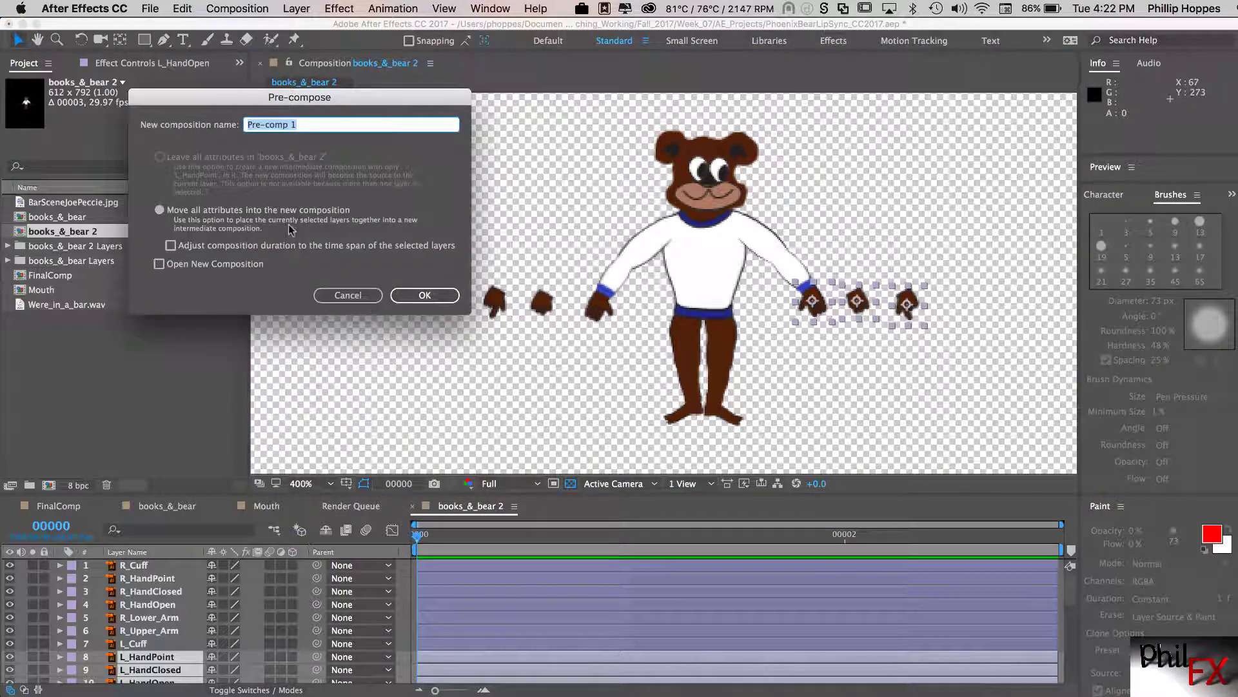
{"action": "key", "text": "BackSpace"}
{"action": "type", "text": "L_Hand"}
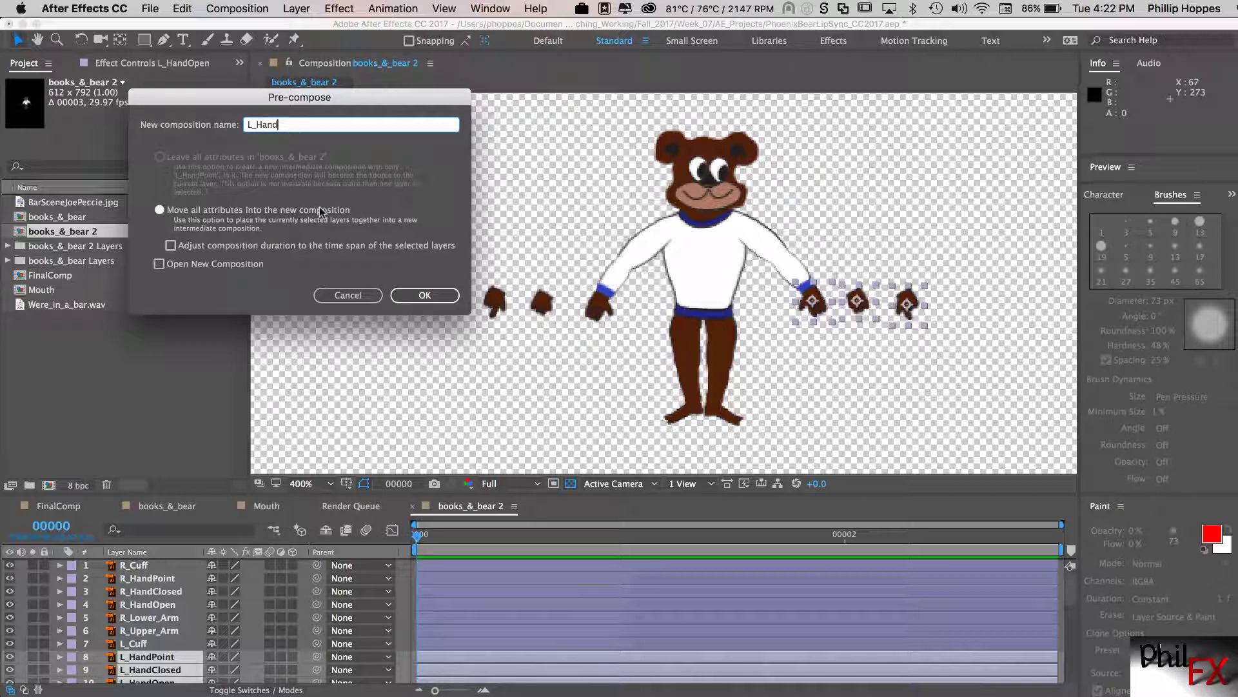
{"action": "left_click", "coordinate": [422, 295]}
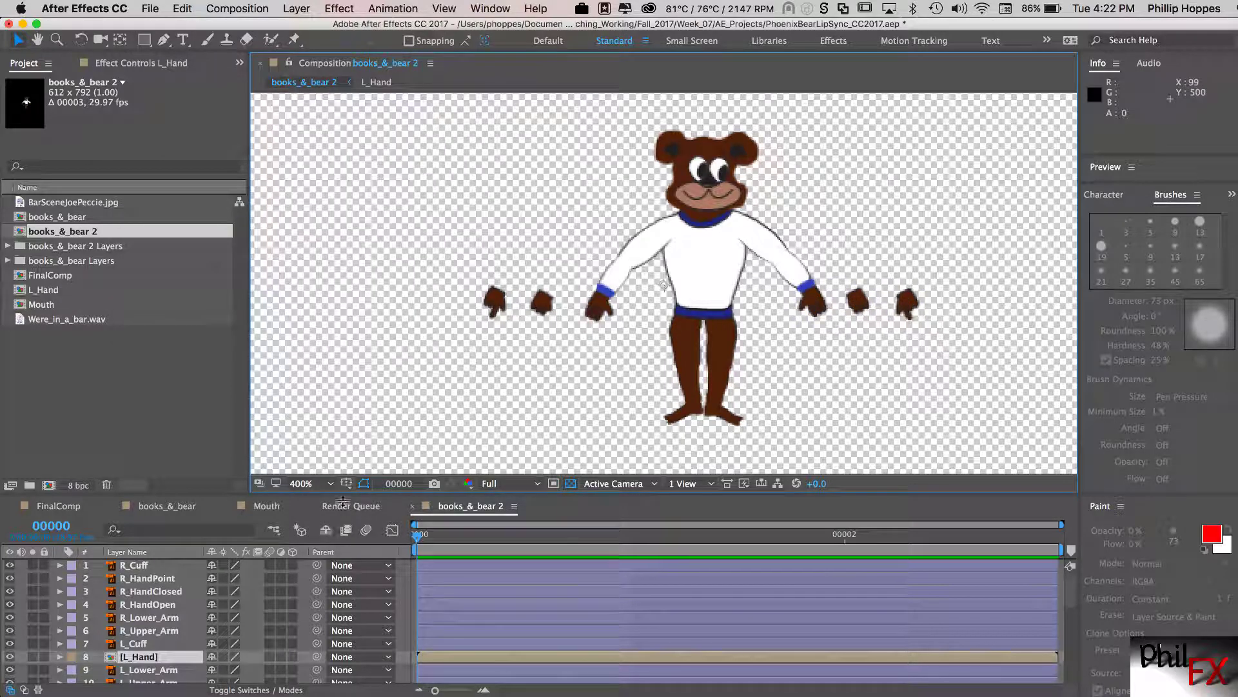
{"action": "double_click", "coordinate": [27, 291]}
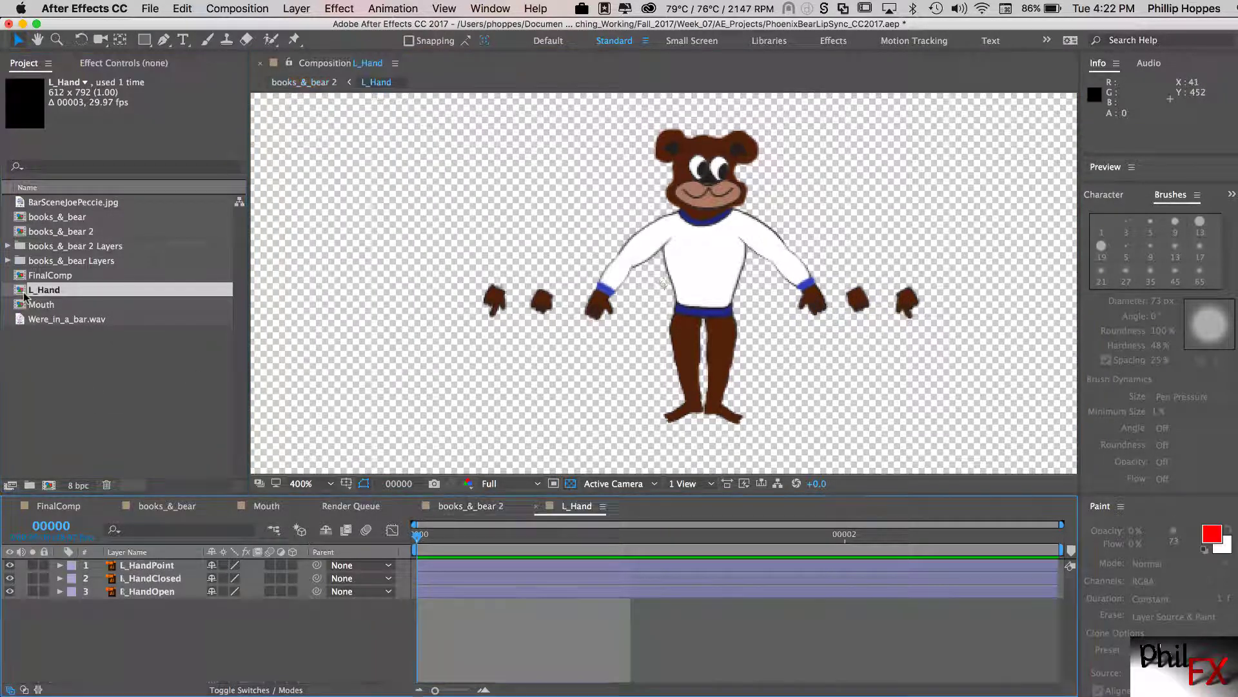
{"action": "left_click", "coordinate": [818, 305]}
{"action": "left_click", "coordinate": [861, 303]}
{"action": "left_click", "coordinate": [906, 304]}
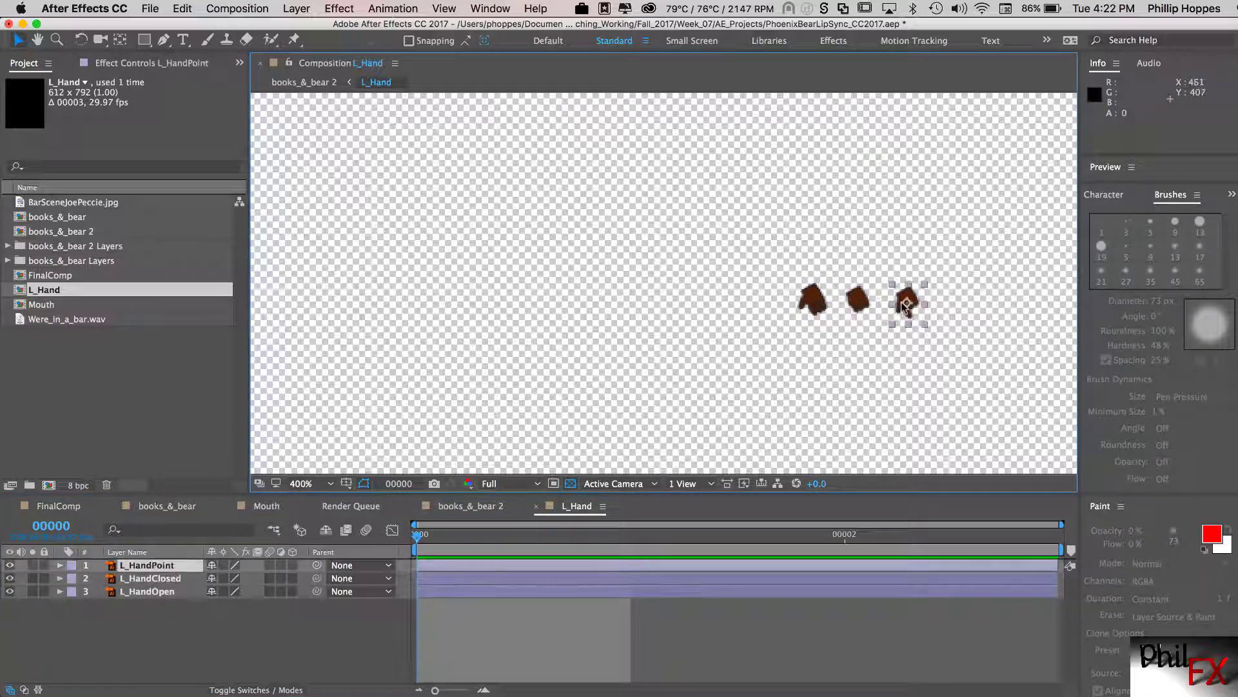
{"action": "key", "text": "space"}
{"action": "left_click_drag", "start_coordinate": [864, 361], "coordinate": [652, 372]}
{"action": "key", "text": "period"}
{"action": "key", "text": "period"}
{"action": "key", "text": "comma"}
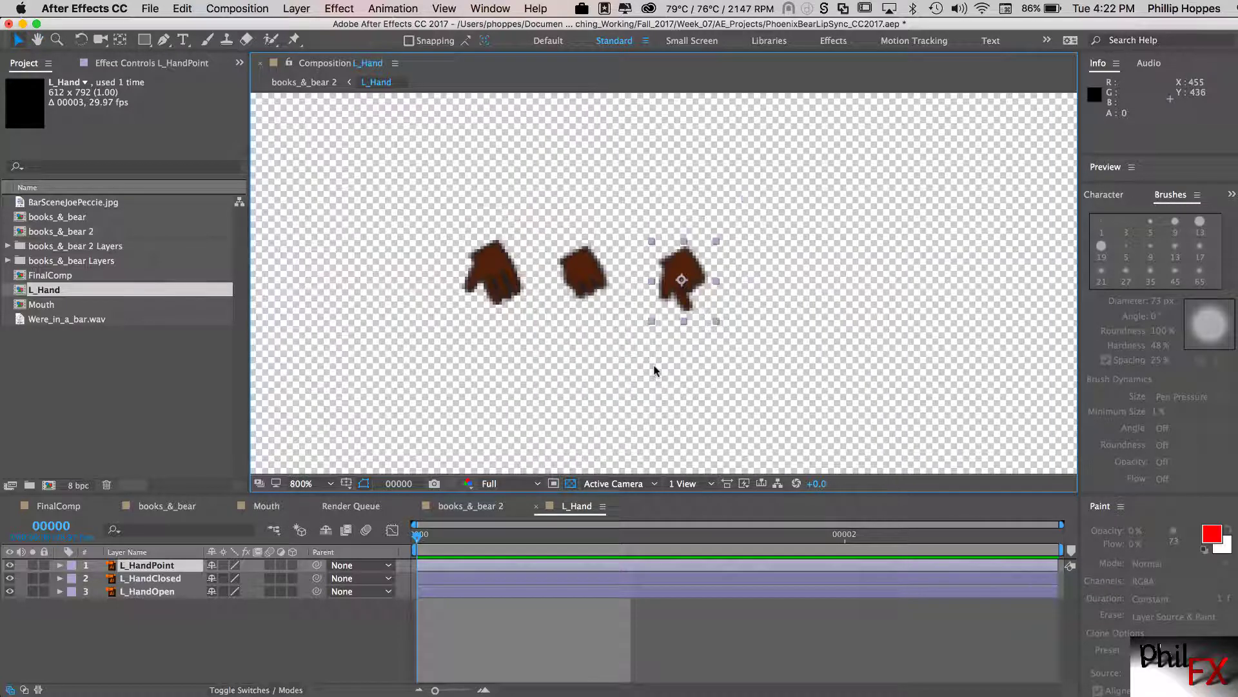
{"action": "key", "text": "period"}
{"action": "key", "text": "space"}
{"action": "left_click_drag", "start_coordinate": [513, 354], "coordinate": [684, 395]}
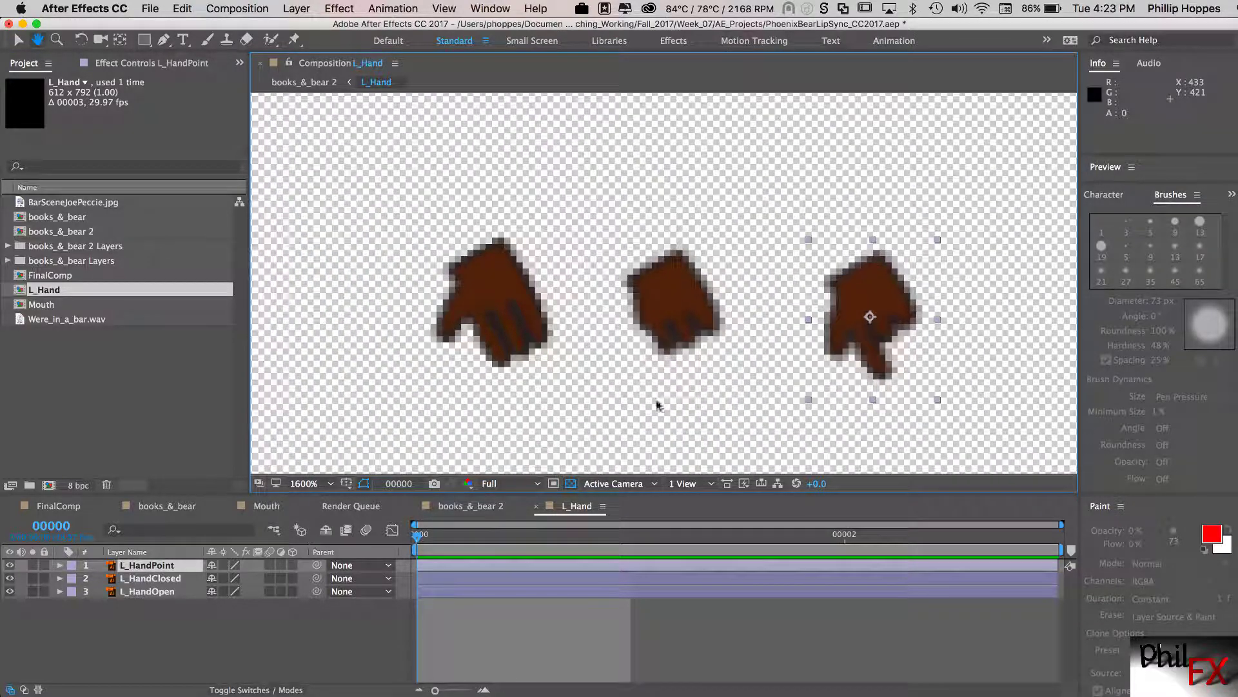
{"action": "left_click", "coordinate": [684, 310]}
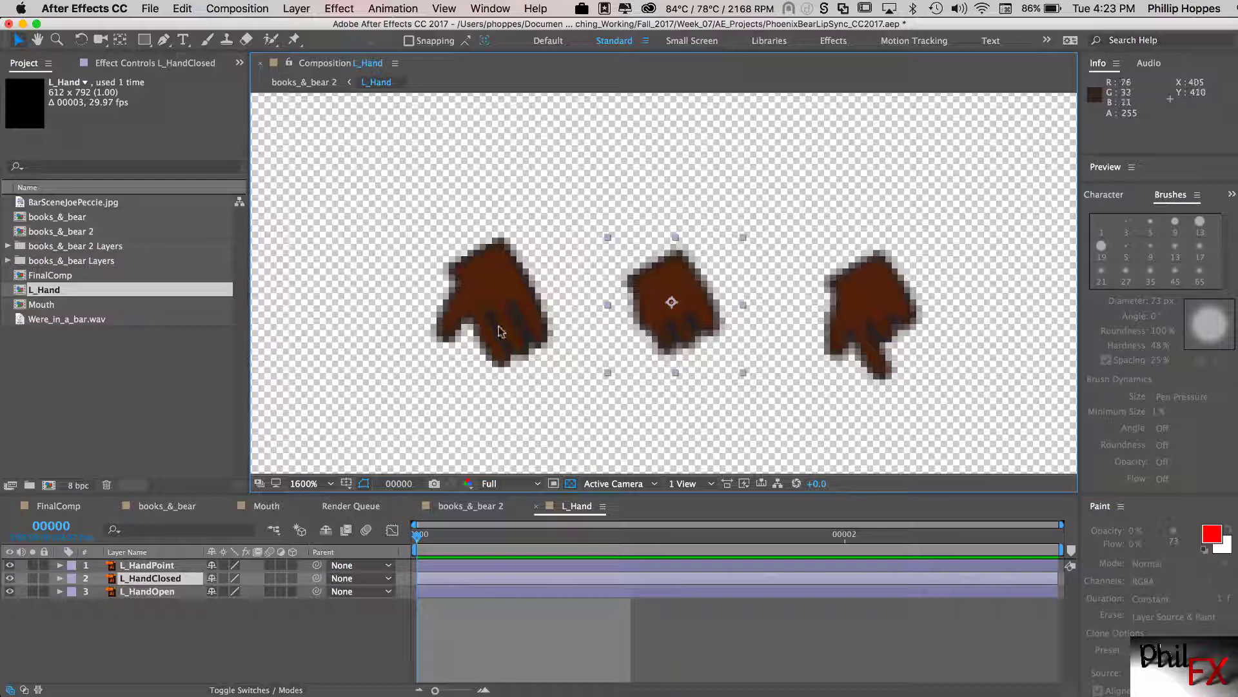
{"action": "left_click", "coordinate": [513, 352]}
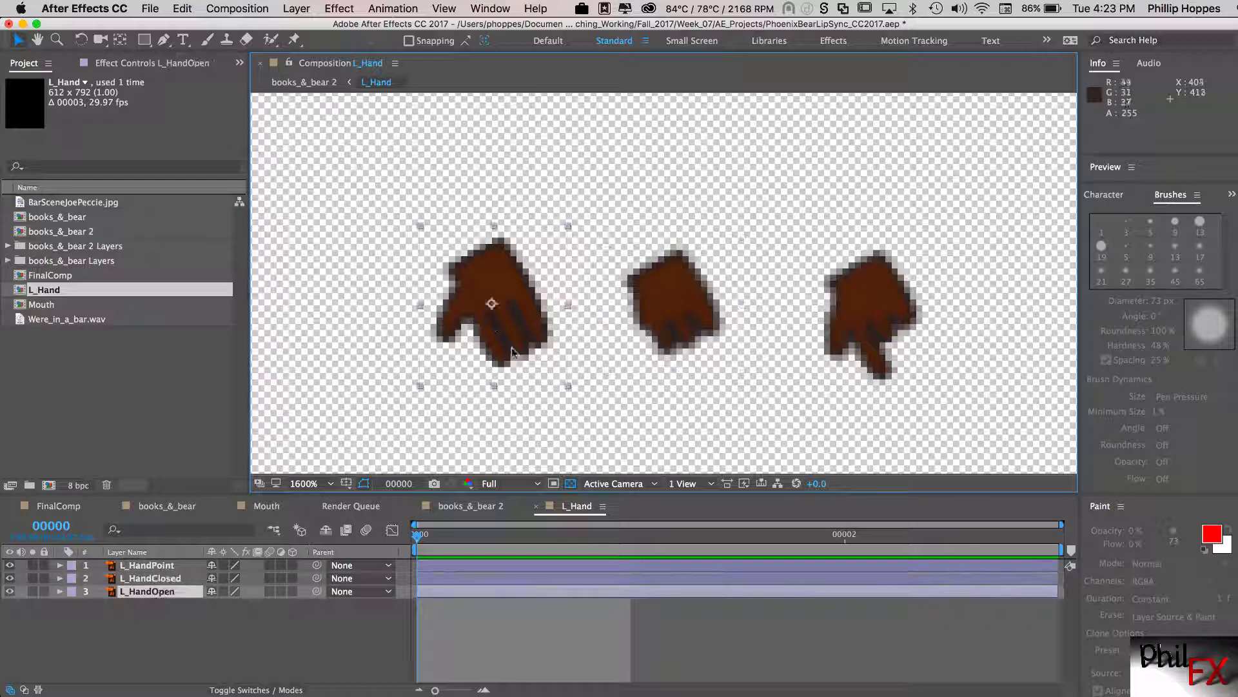
{"action": "left_click", "coordinate": [664, 313]}
{"action": "left_click", "coordinate": [866, 319]}
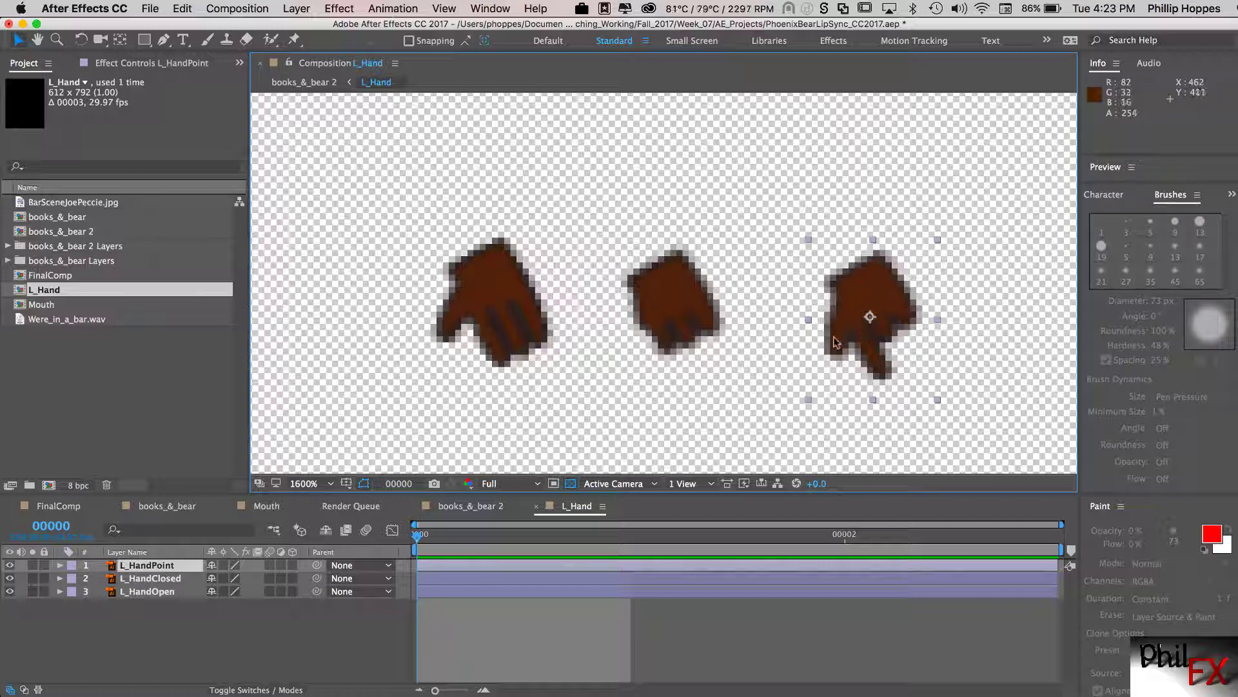
- With the Pan Behind tool, raise the pointing, closed and open hands' anchor points onto their drawings
{"action": "left_click", "coordinate": [120, 40]}
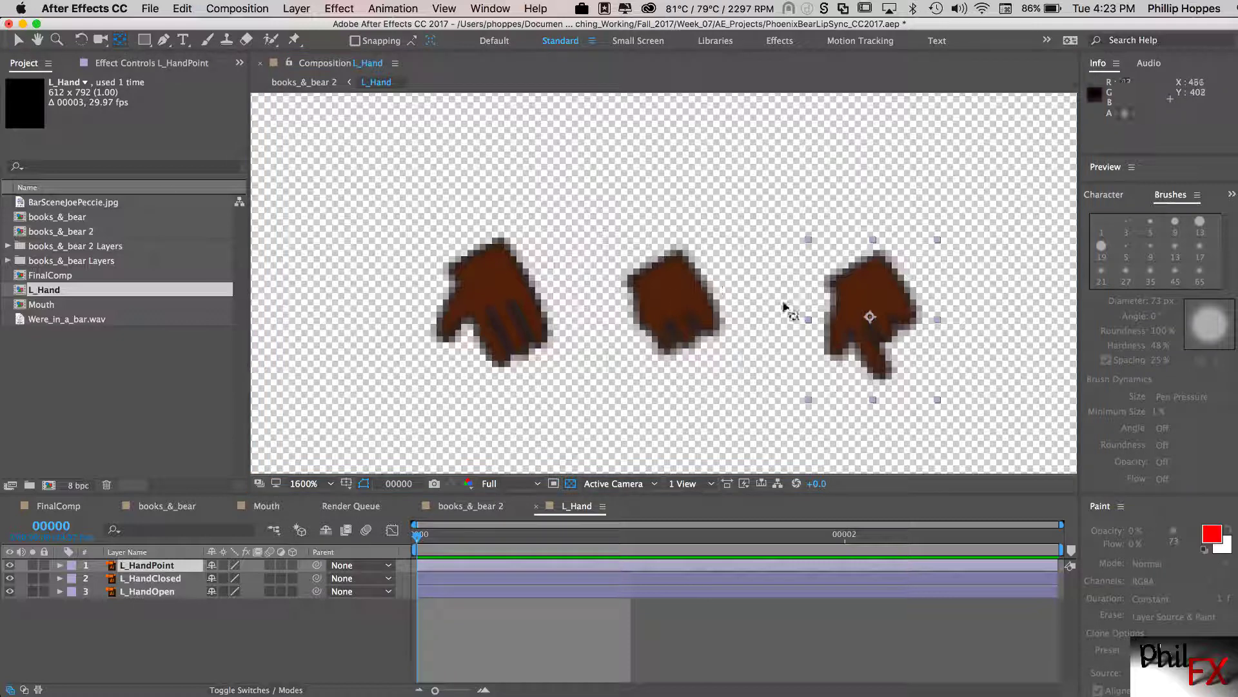
{"action": "left_click_drag", "start_coordinate": [869, 317], "coordinate": [855, 266]}
{"action": "left_click", "coordinate": [677, 309]}
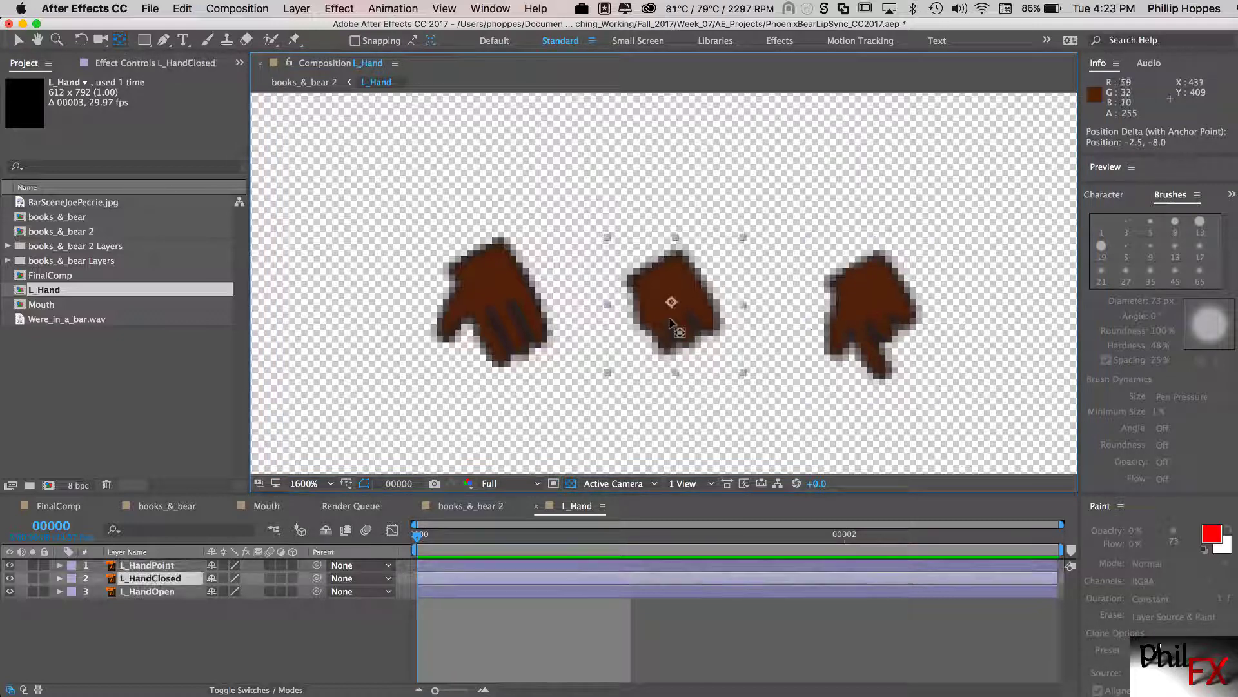
{"action": "left_click_drag", "start_coordinate": [688, 294], "coordinate": [665, 254]}
{"action": "left_click", "coordinate": [513, 313]}
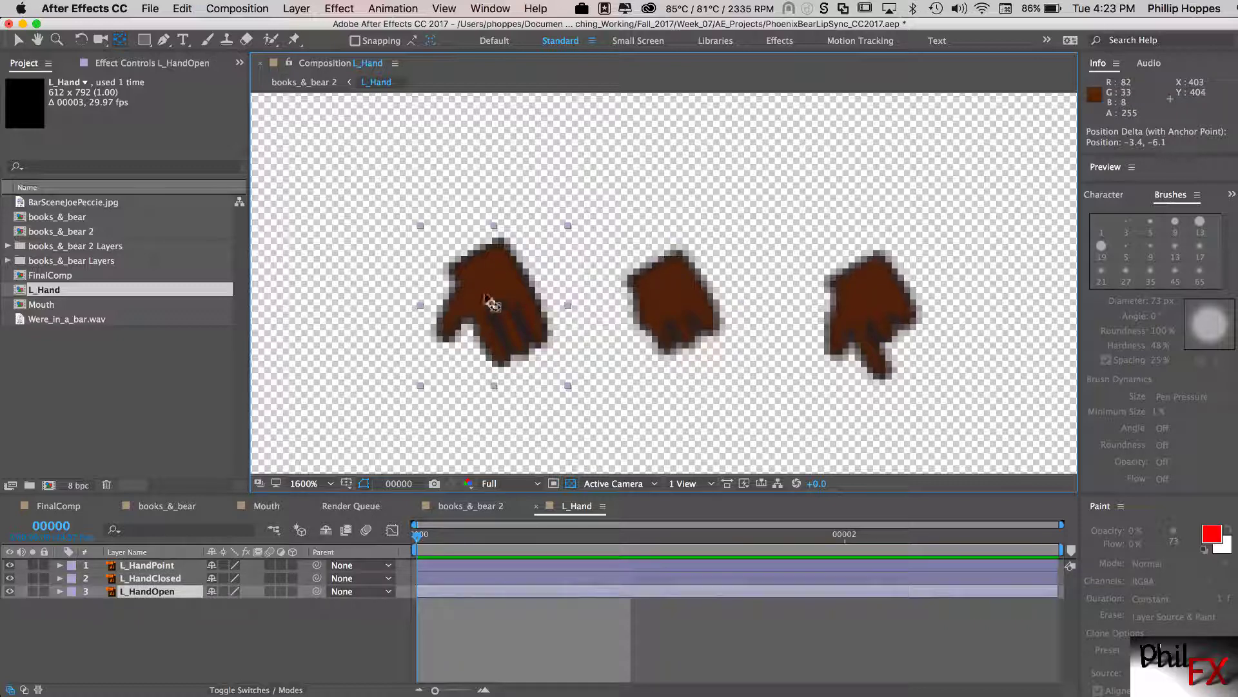
{"action": "left_click_drag", "start_coordinate": [490, 304], "coordinate": [473, 257]}
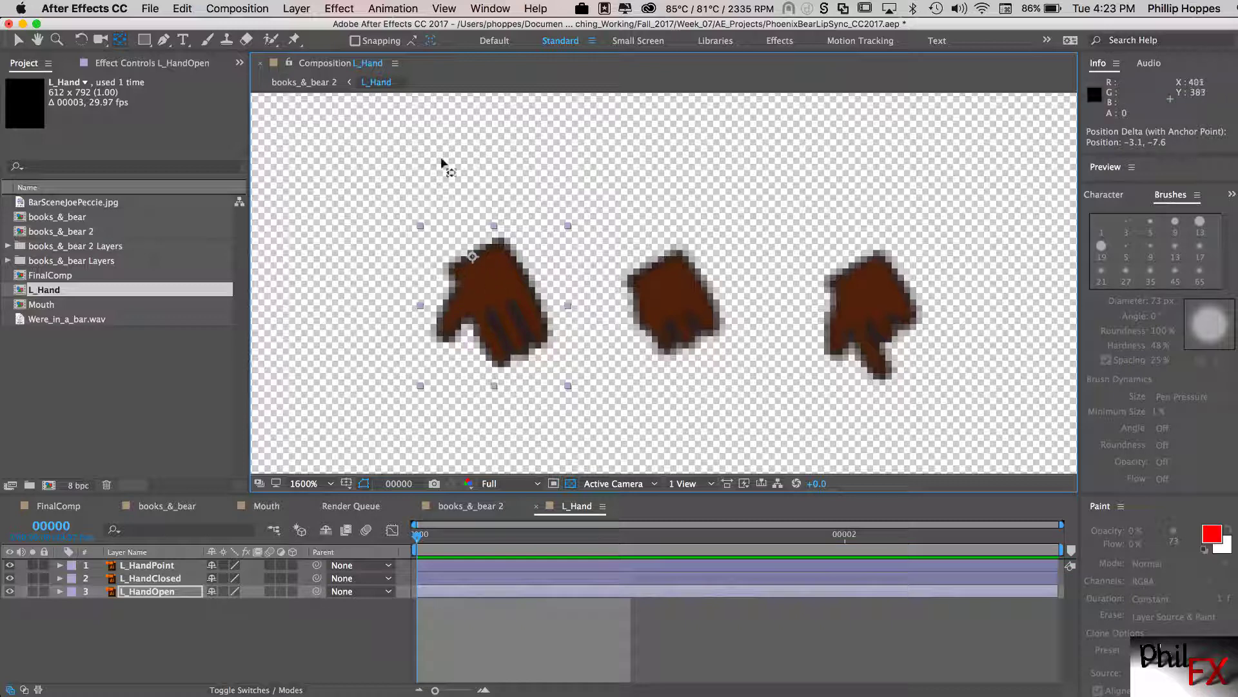
{"action": "left_click", "coordinate": [363, 158]}
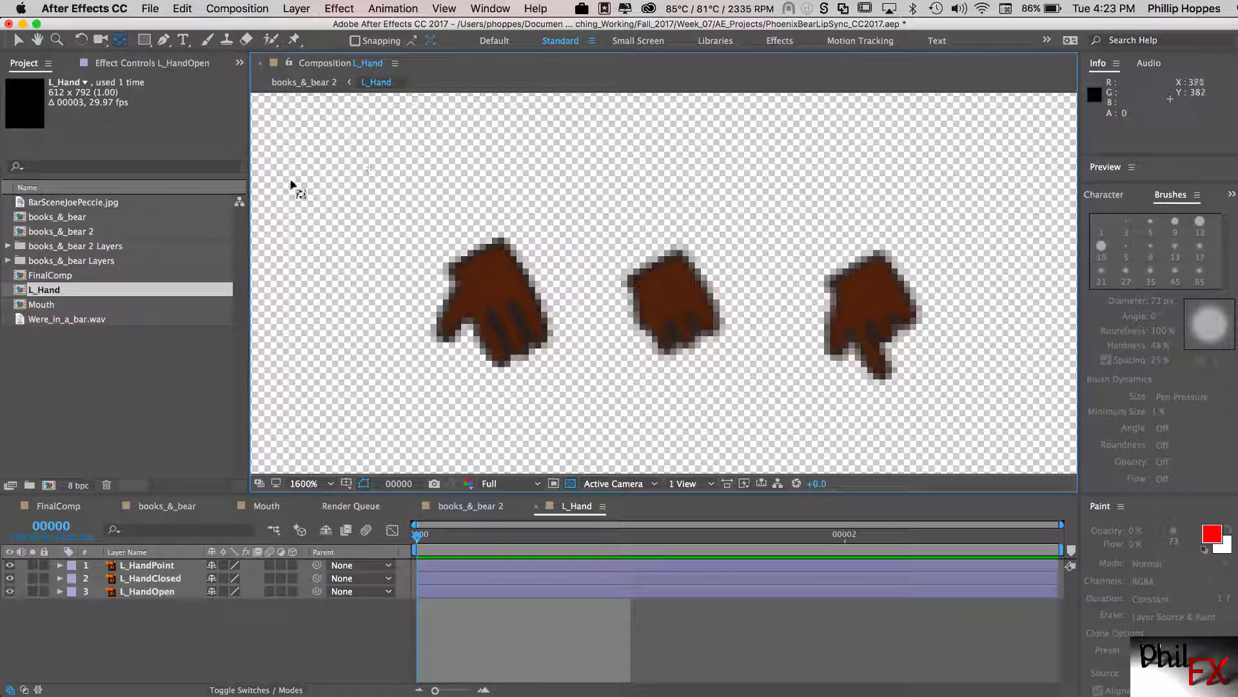
{"action": "left_click", "coordinate": [18, 40]}
{"action": "left_click", "coordinate": [498, 264]}
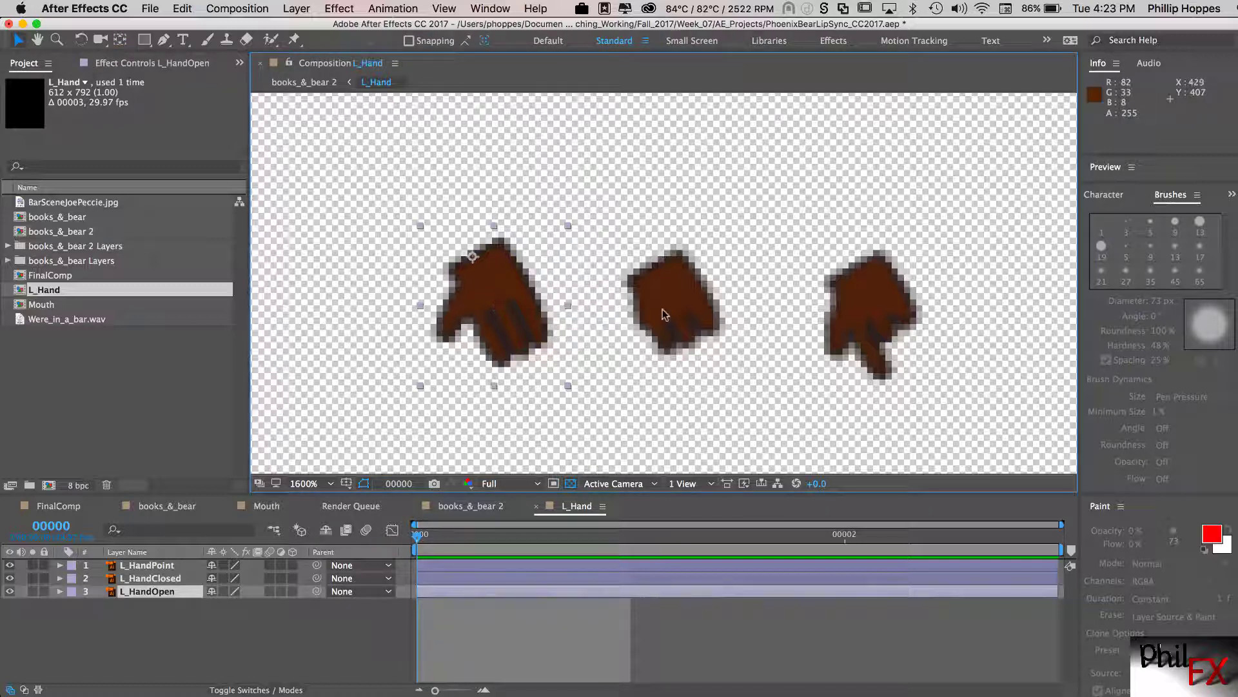
- Drag the closed hand over the open hand, aligning it at position 400.4, 398.1
{"action": "left_click", "coordinate": [668, 312]}
{"action": "left_click", "coordinate": [864, 321]}
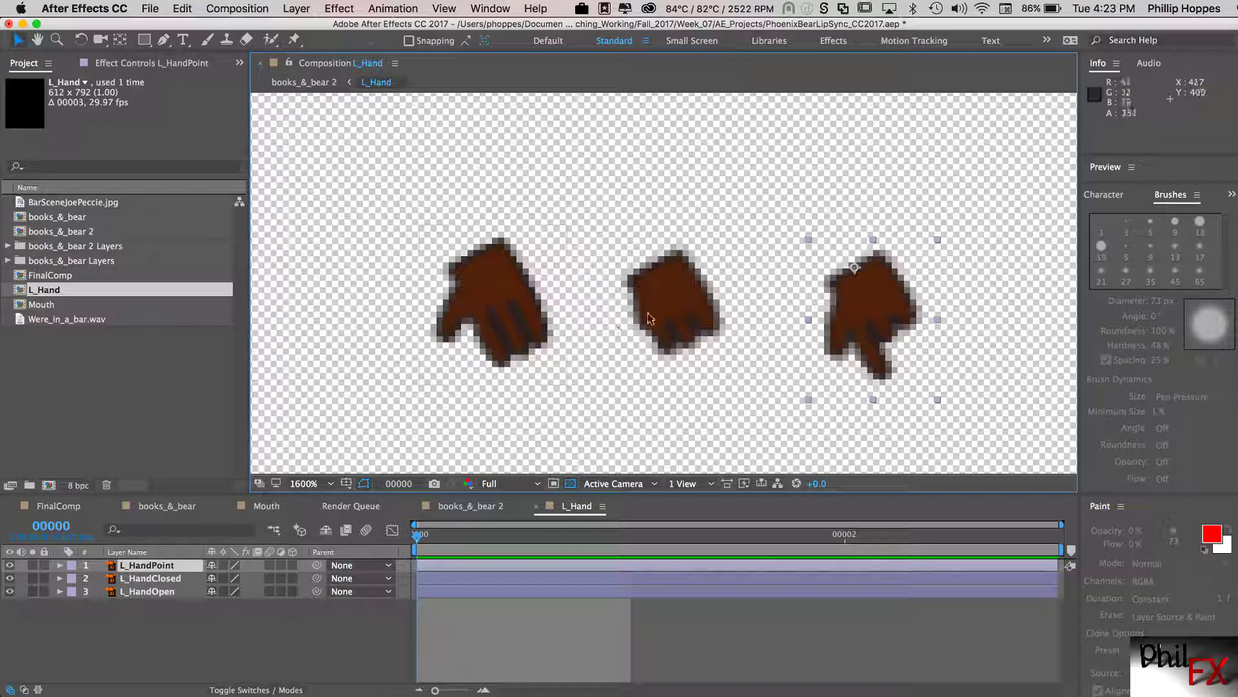
{"action": "left_click_drag", "start_coordinate": [657, 299], "coordinate": [487, 293]}
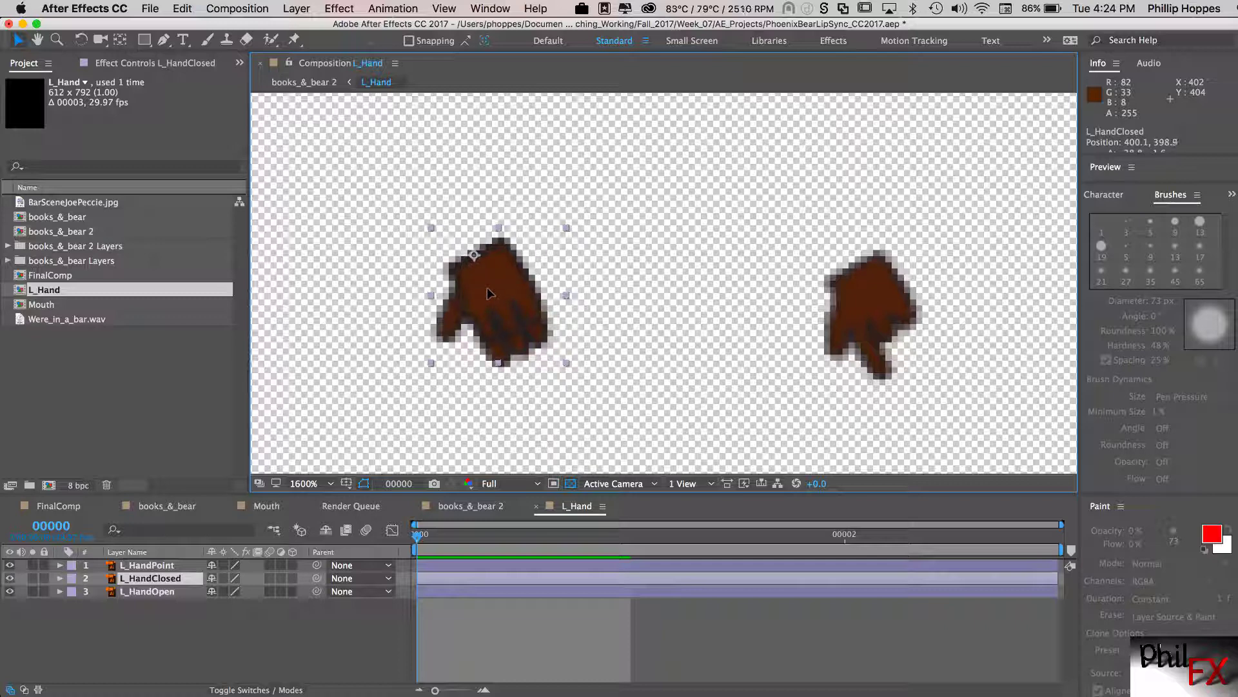
{"action": "mouse_move", "coordinate": [487, 293]}
{"action": "left_mouse_down"}
{"action": "mouse_move", "coordinate": [565, 259]}
{"action": "mouse_move", "coordinate": [490, 289]}
{"action": "left_mouse_up"}
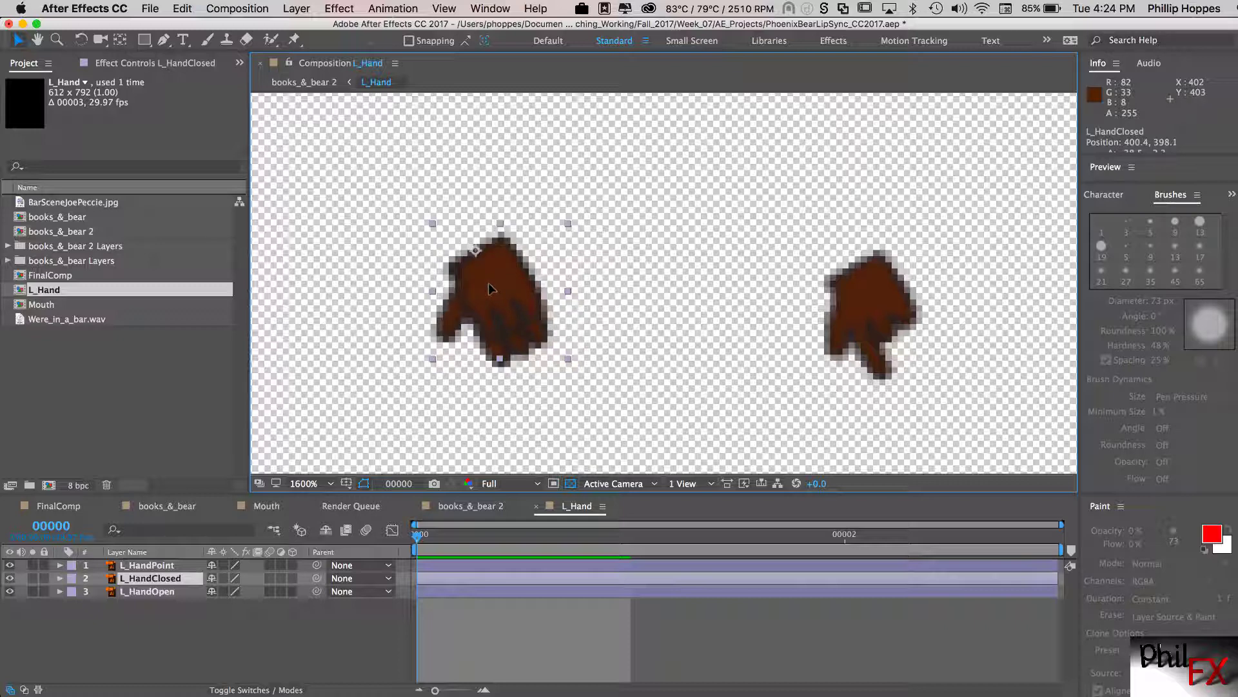
{"action": "left_click_drag", "start_coordinate": [489, 288], "coordinate": [489, 288]}
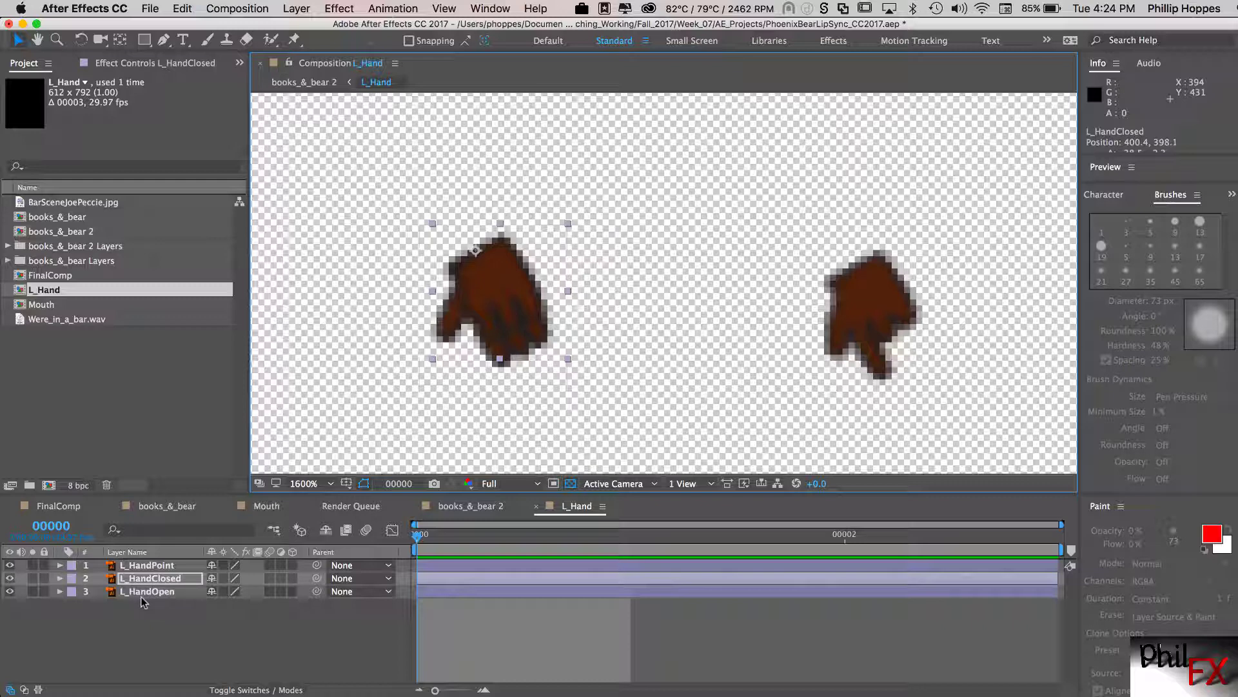
- Hide the pointing hand and flicker the closed hand's visibility to fine-tune its alignment
{"action": "left_click", "coordinate": [9, 565]}
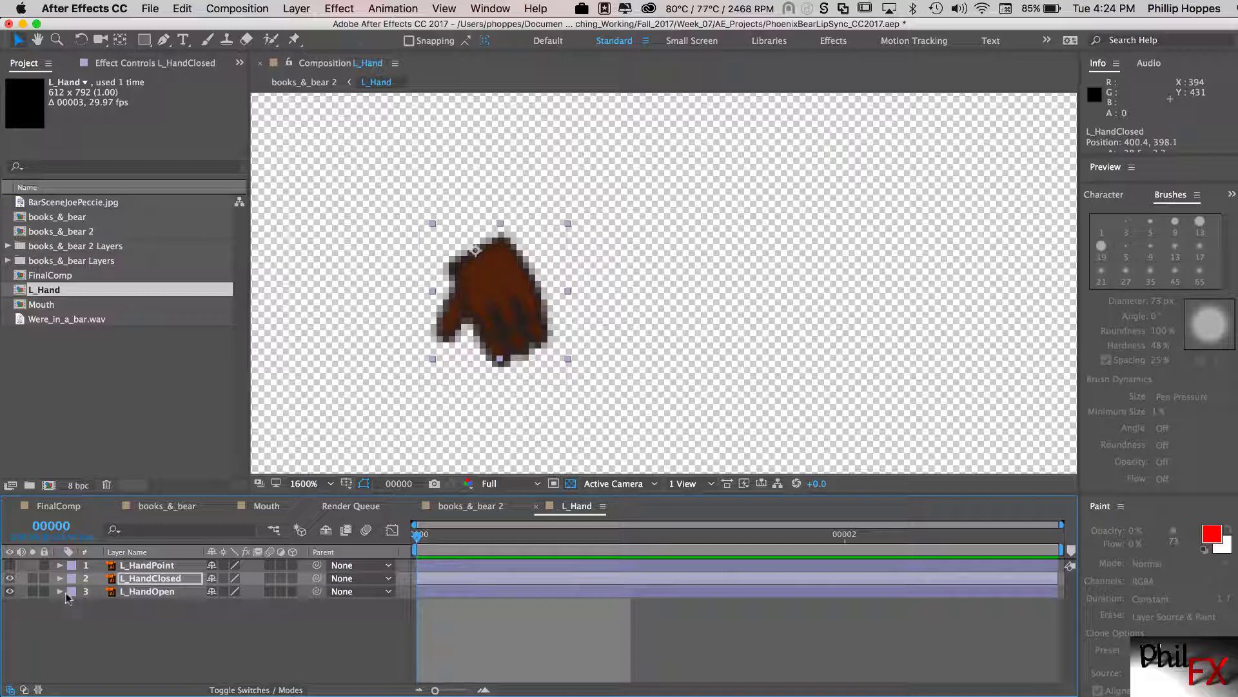
{"action": "left_click", "coordinate": [10, 581]}
{"action": "left_click", "coordinate": [10, 579]}
{"action": "left_click", "coordinate": [9, 580]}
{"action": "left_click", "coordinate": [10, 579]}
{"action": "left_click", "coordinate": [10, 579]}
{"action": "left_click", "coordinate": [10, 580]}
{"action": "left_click", "coordinate": [10, 579]}
{"action": "left_click", "coordinate": [10, 580]}
{"action": "left_click_drag", "start_coordinate": [497, 299], "coordinate": [492, 296]}
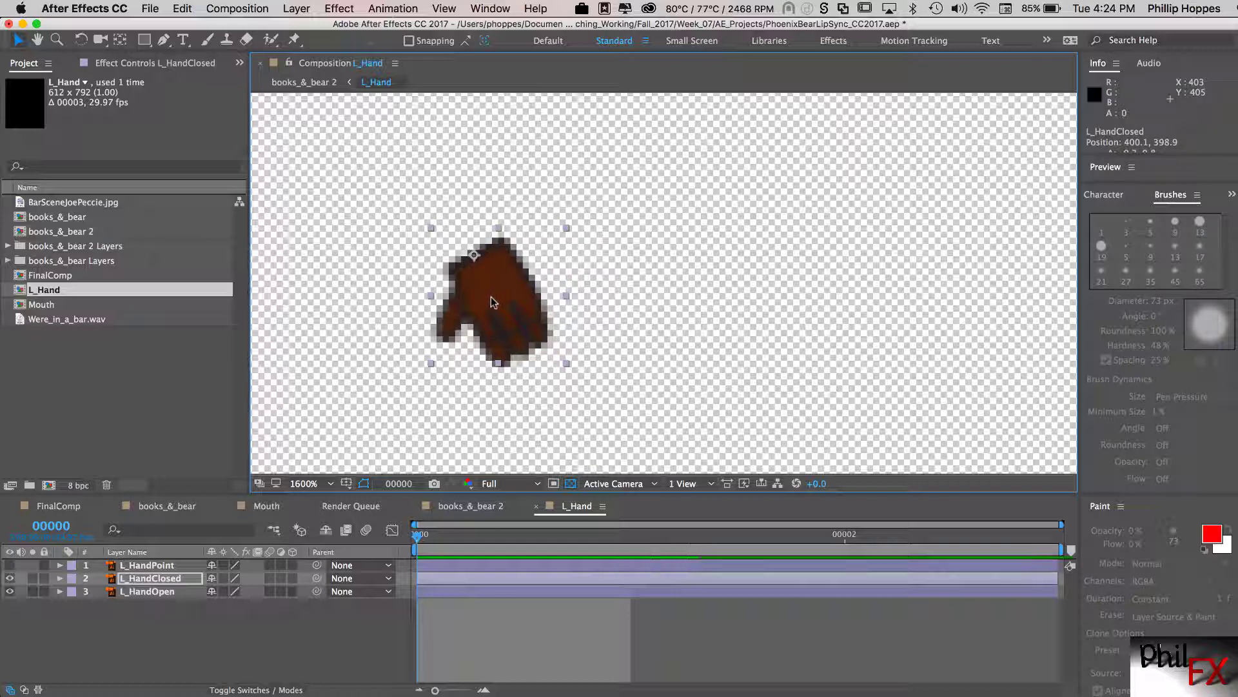
{"action": "left_click", "coordinate": [10, 579]}
{"action": "left_click", "coordinate": [10, 579]}
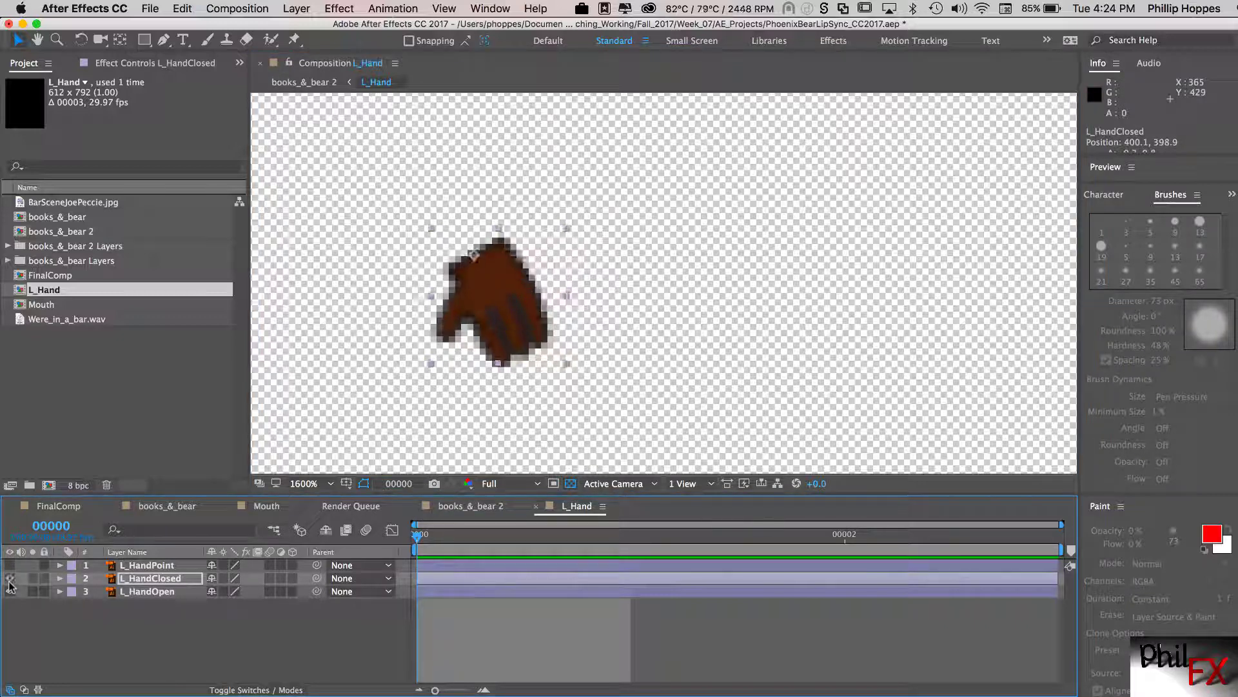
{"action": "left_click", "coordinate": [10, 579]}
{"action": "left_click", "coordinate": [10, 579]}
{"action": "left_click", "coordinate": [9, 579]}
{"action": "left_click", "coordinate": [9, 579]}
{"action": "left_click", "coordinate": [9, 579]}
{"action": "left_click", "coordinate": [9, 580]}
{"action": "left_click", "coordinate": [9, 579]}
{"action": "left_click", "coordinate": [9, 579]}
{"action": "left_click", "coordinate": [9, 579]}
{"action": "left_click", "coordinate": [9, 579]}
{"action": "left_click", "coordinate": [9, 580]}
{"action": "left_click", "coordinate": [9, 579]}
{"action": "left_click", "coordinate": [9, 579]}
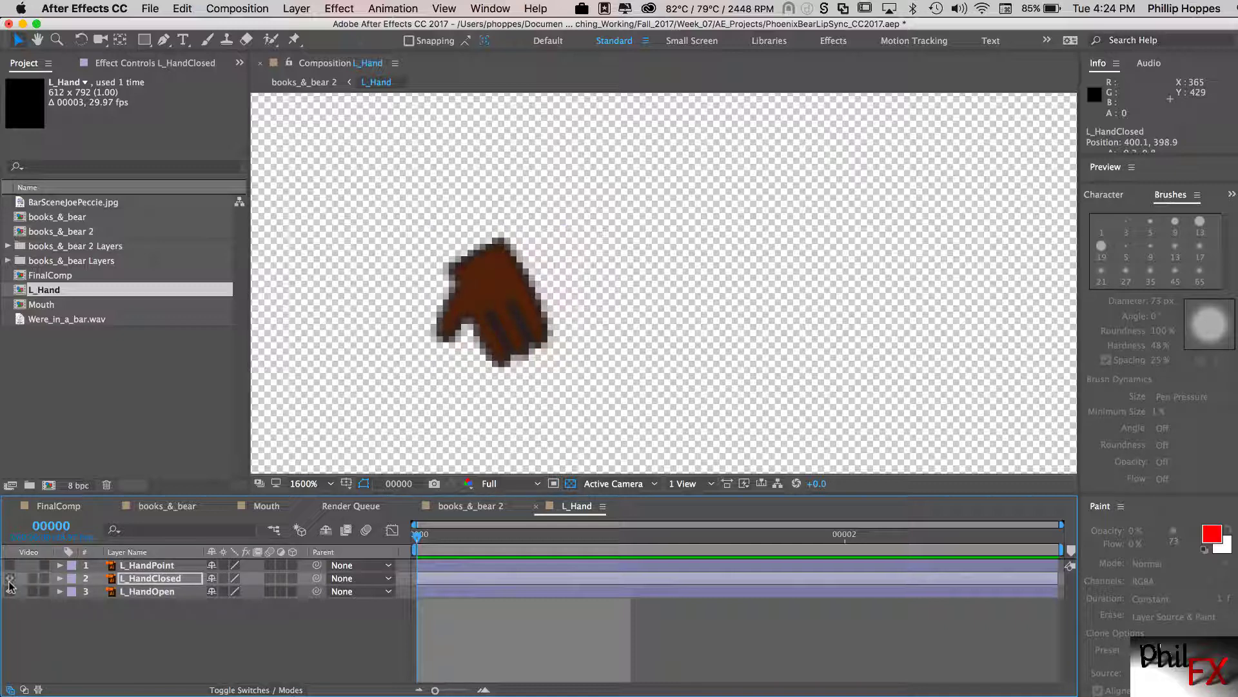
{"action": "left_click", "coordinate": [9, 580]}
{"action": "left_click", "coordinate": [9, 579]}
{"action": "left_click", "coordinate": [9, 579]}
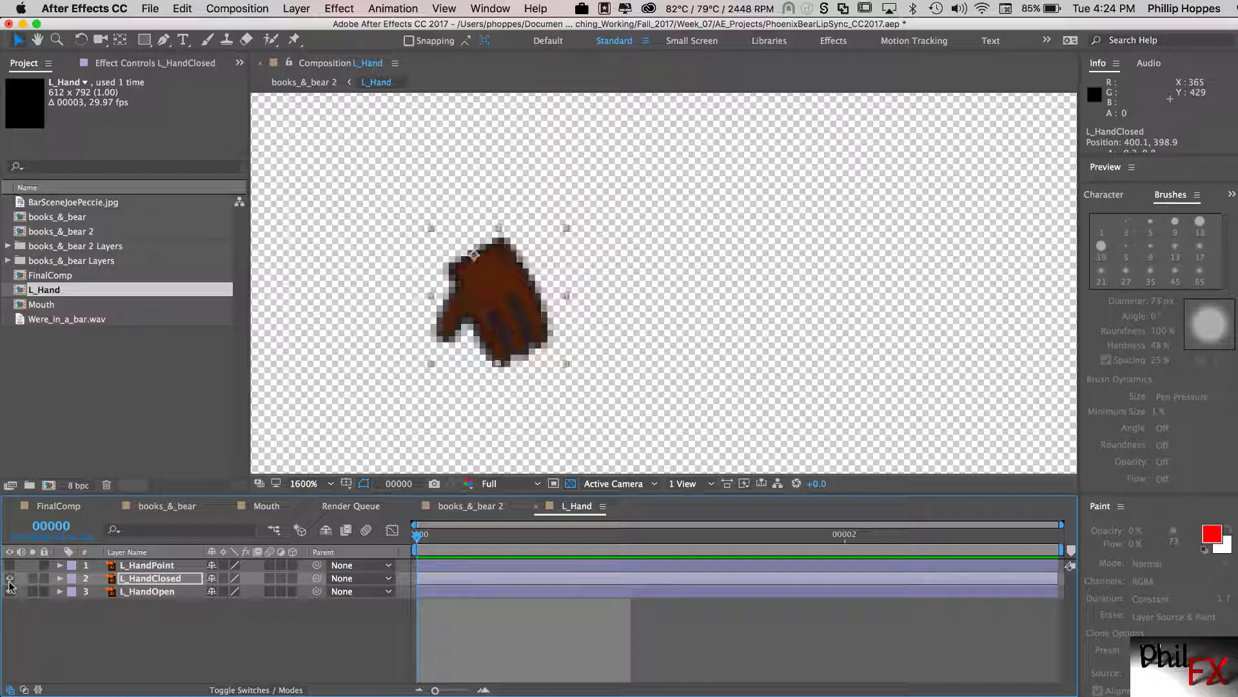
{"action": "left_click", "coordinate": [9, 579]}
{"action": "left_click", "coordinate": [9, 580]}
{"action": "left_click", "coordinate": [9, 579]}
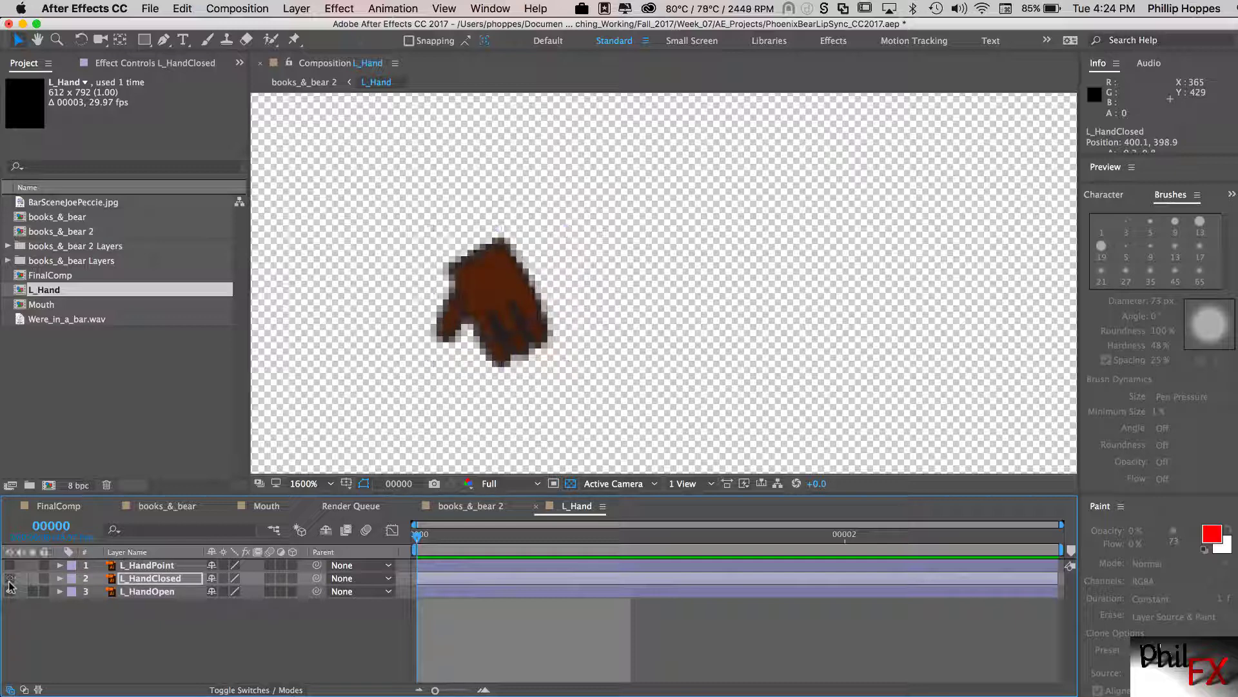
{"action": "left_click", "coordinate": [9, 579]}
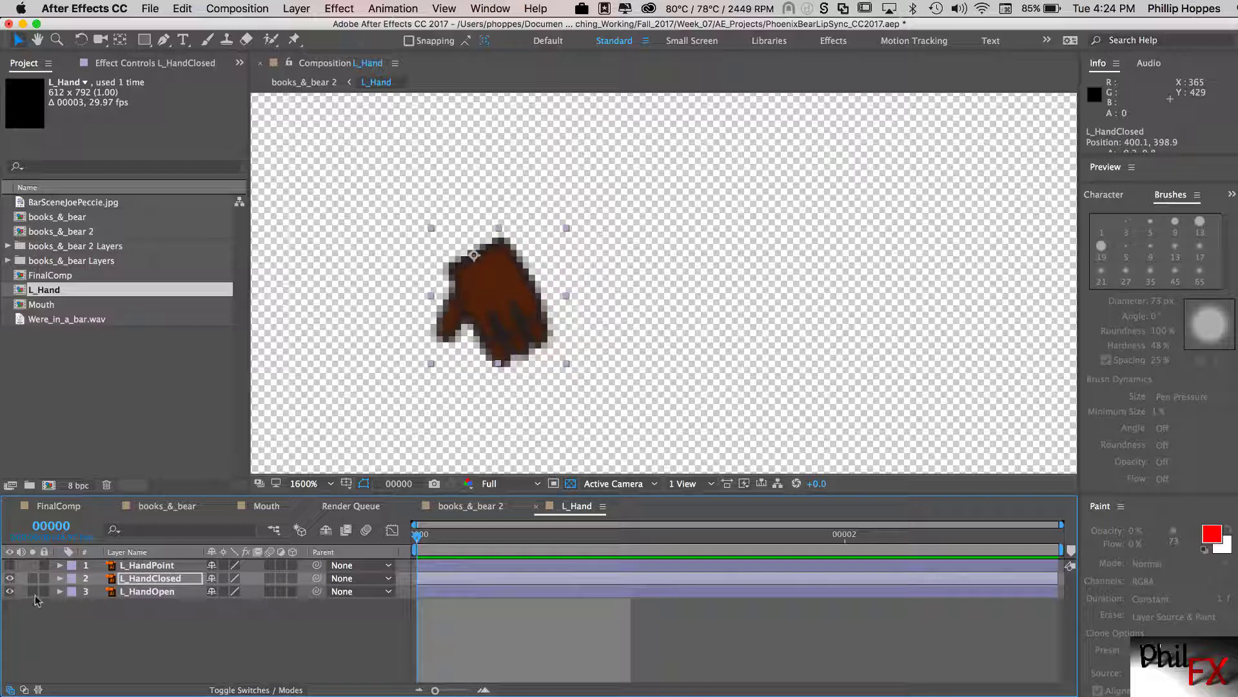
- Show the pointing hand and stack it on the others at 400.6, 398.7, checking alignment
{"action": "left_click", "coordinate": [9, 566]}
{"action": "left_click", "coordinate": [883, 311]}
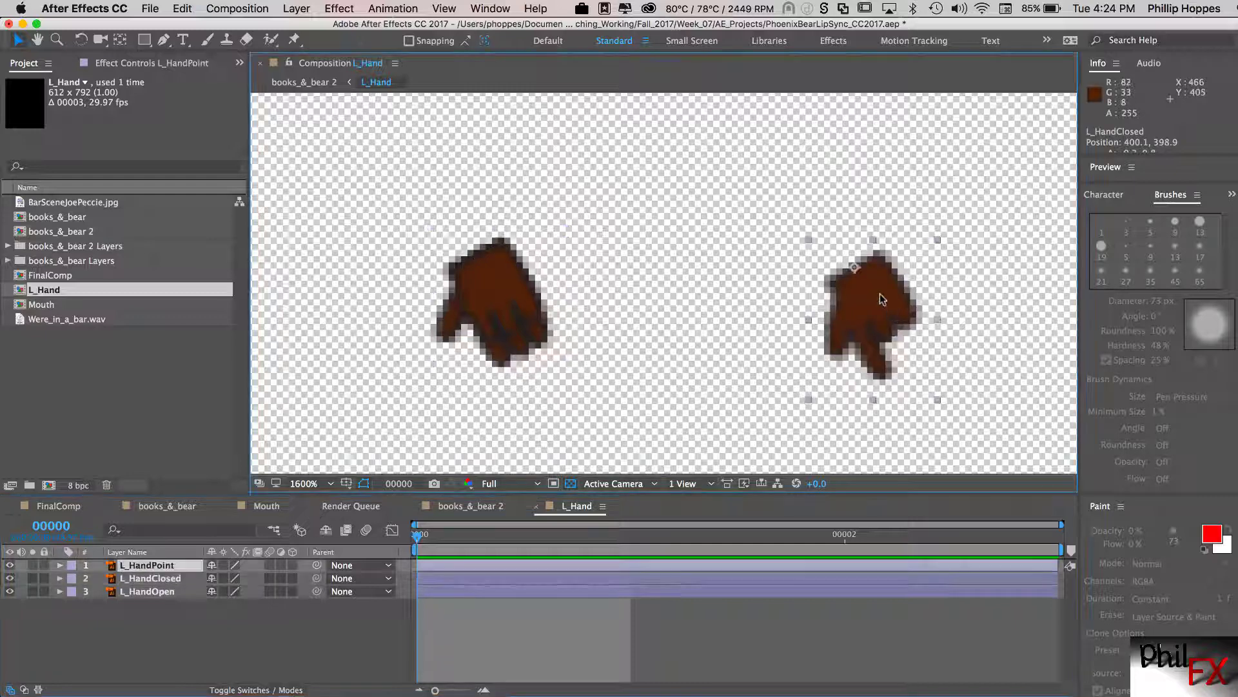
{"action": "left_click_drag", "start_coordinate": [883, 312], "coordinate": [505, 295]}
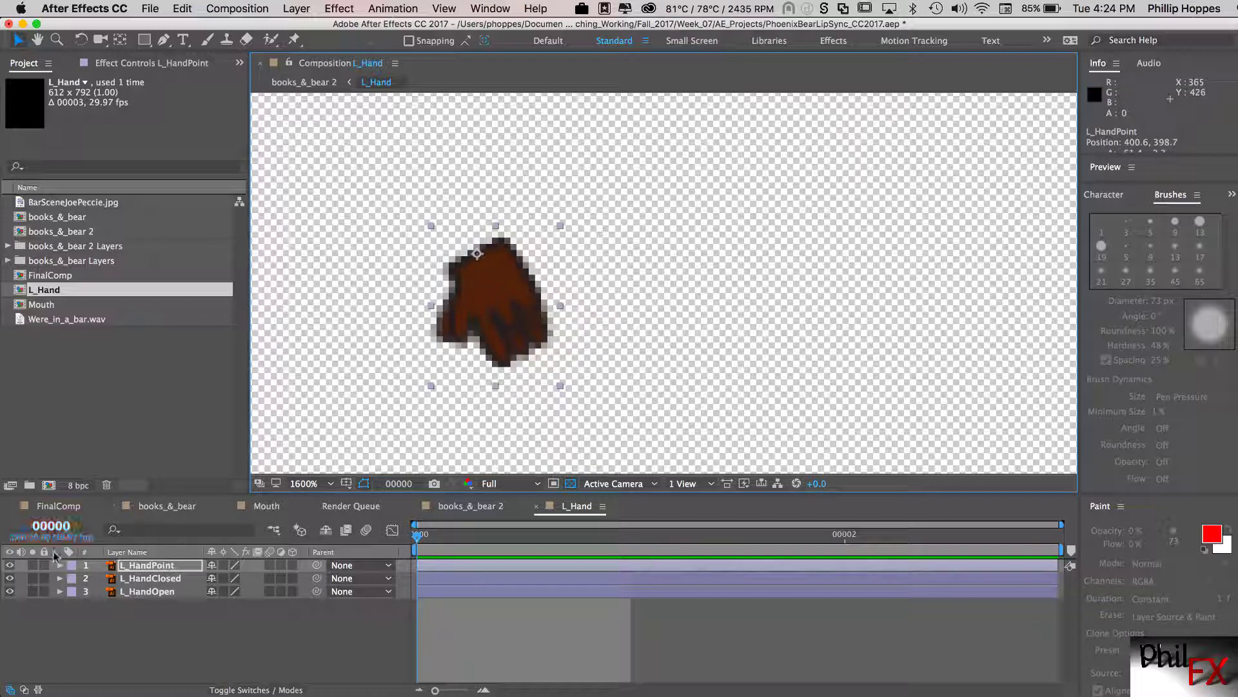
{"action": "left_click", "coordinate": [10, 565]}
{"action": "left_click", "coordinate": [10, 565]}
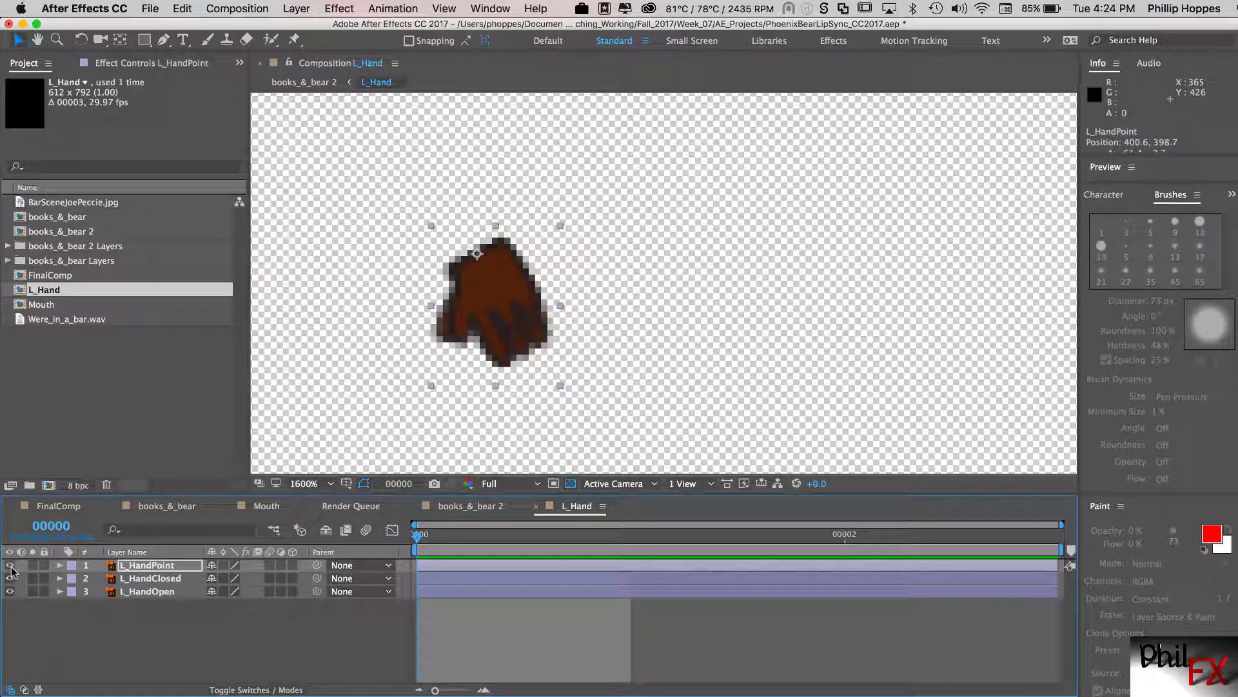
{"action": "left_click", "coordinate": [10, 565]}
{"action": "left_click", "coordinate": [9, 566]}
{"action": "left_click", "coordinate": [10, 565]}
{"action": "left_click", "coordinate": [9, 566]}
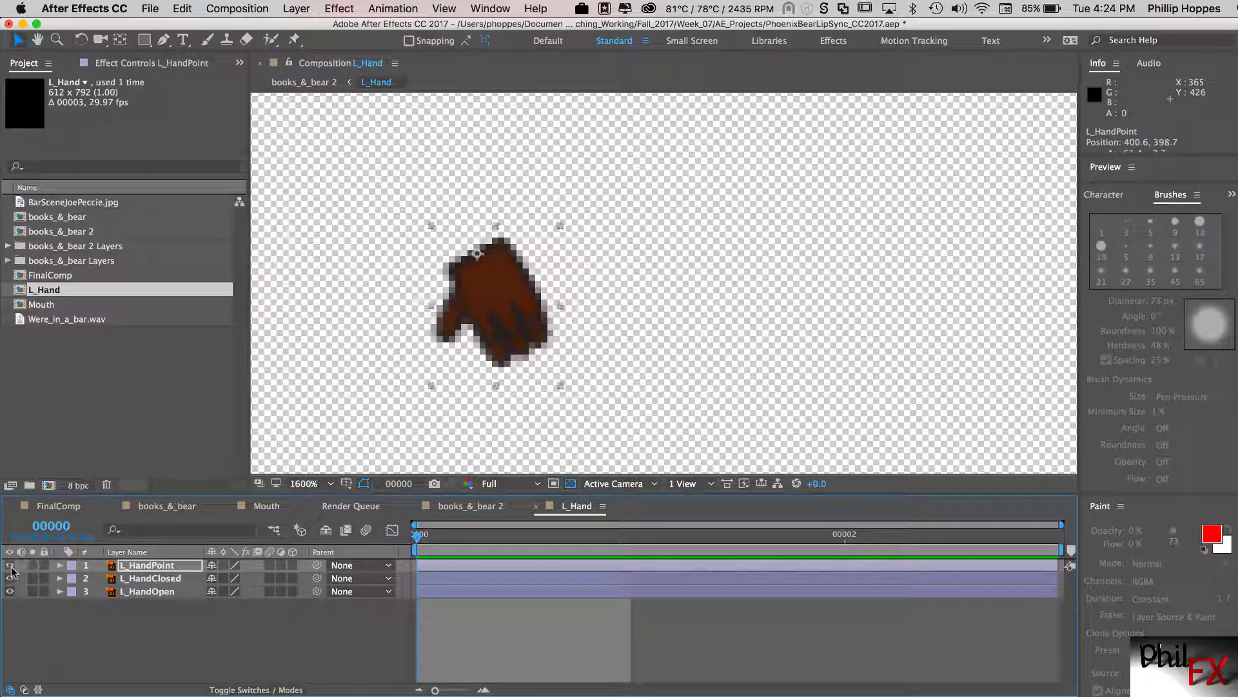
{"action": "left_click", "coordinate": [10, 565]}
{"action": "left_click", "coordinate": [10, 566]}
{"action": "left_click", "coordinate": [10, 565]}
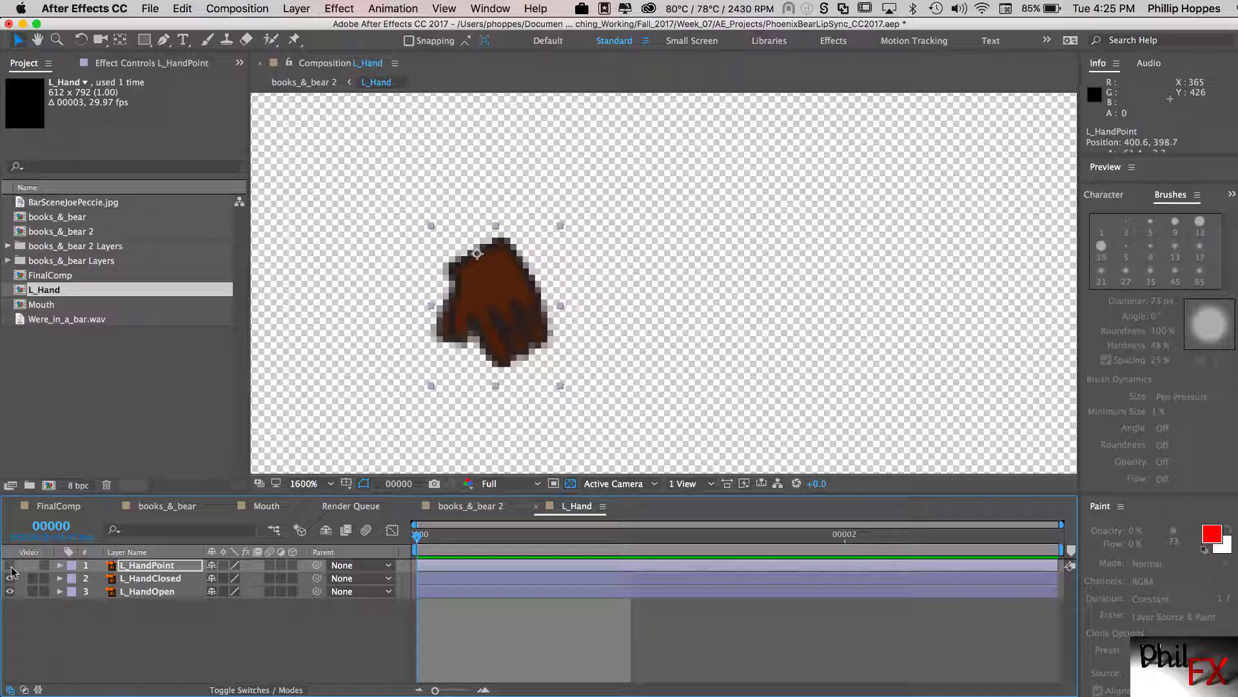
{"action": "left_click", "coordinate": [10, 566]}
- Deselect L_HandPoint and zoom the Composition viewer to 1600% on the hand
{"action": "key", "text": "h"}
{"action": "left_click_drag", "start_coordinate": [598, 424], "coordinate": [756, 405]}
{"action": "key", "text": "comma"}
{"action": "key", "text": "comma"}
{"action": "key", "text": "comma"}
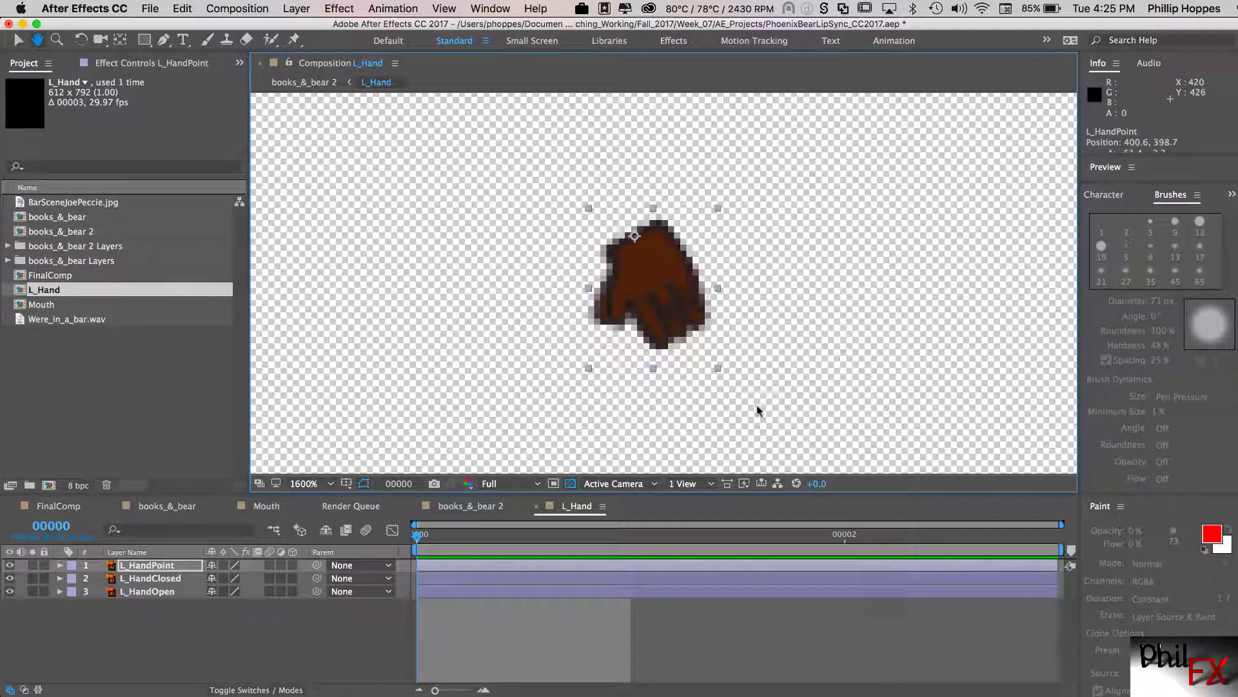
{"action": "key", "text": "v"}
{"action": "key", "text": "comma"}
{"action": "key", "text": "comma"}
{"action": "key", "text": "comma"}
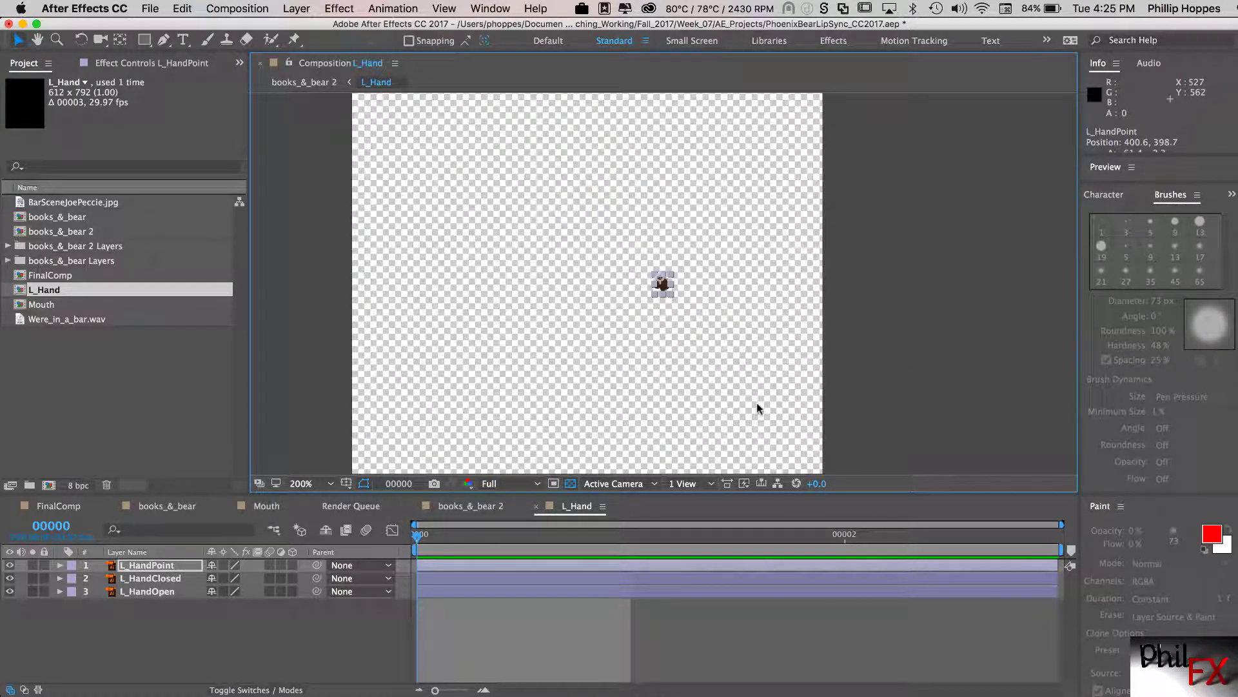
{"action": "key", "text": "comma"}
{"action": "key", "text": "period"}
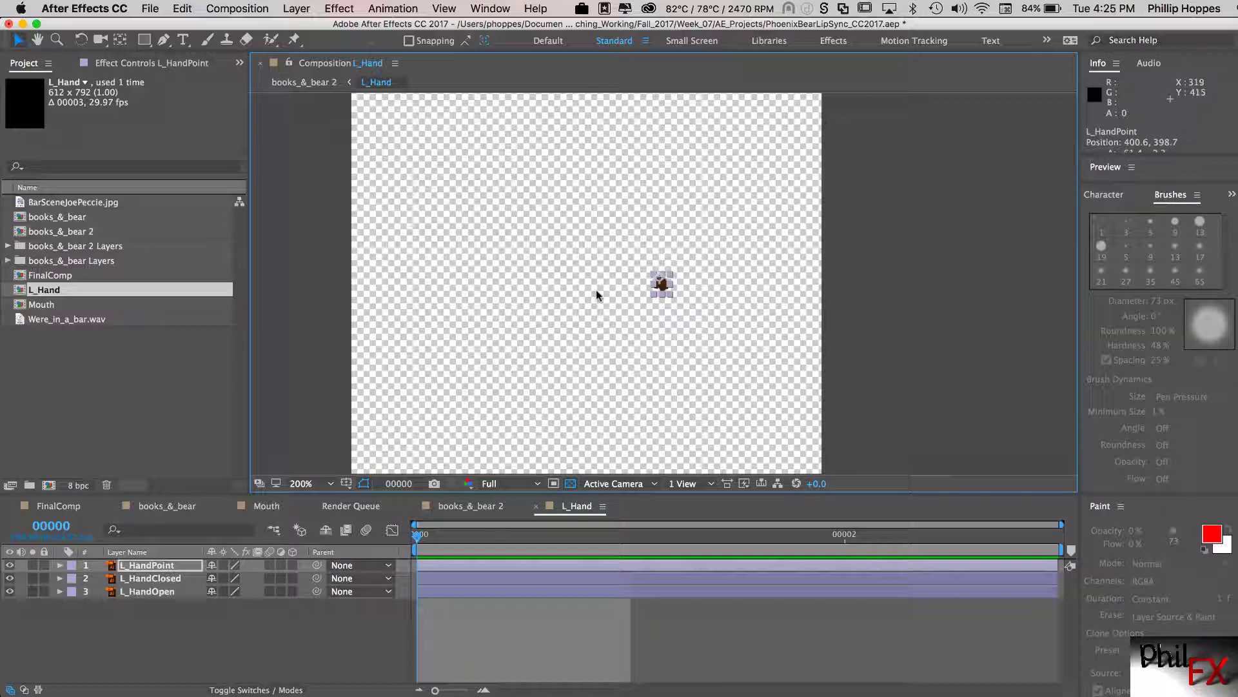
{"action": "left_click", "coordinate": [653, 307]}
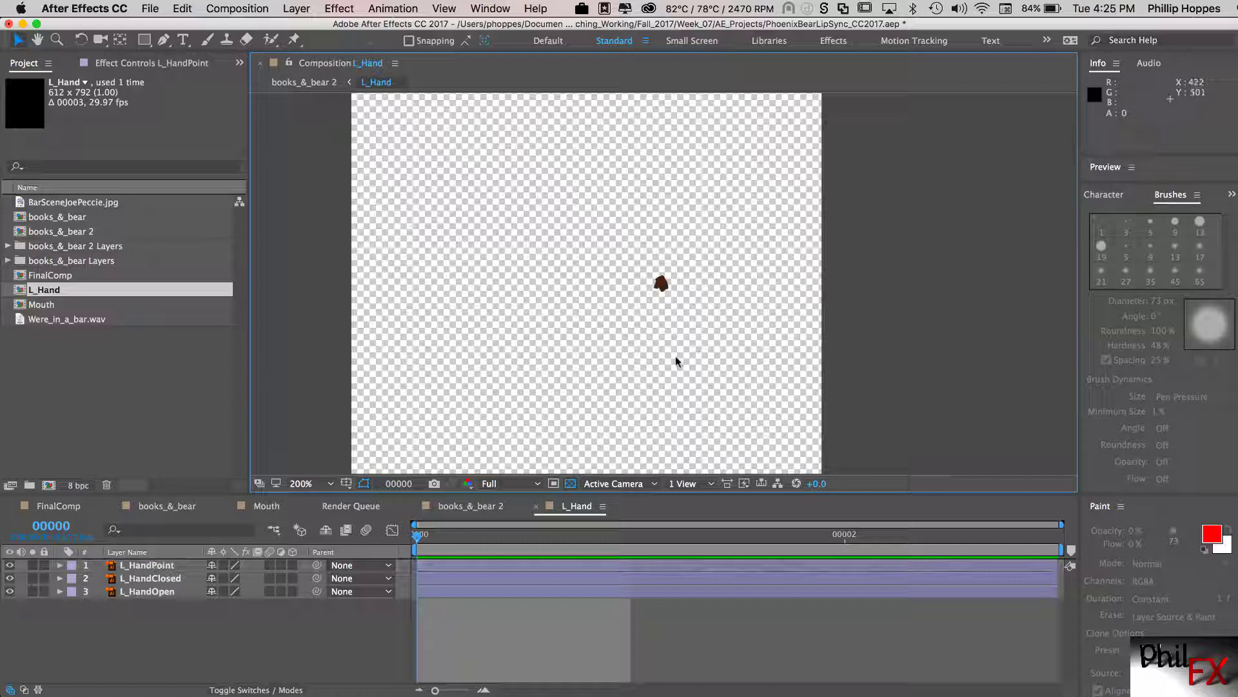
{"action": "key", "text": "period"}
{"action": "key", "text": "period"}
{"action": "key", "text": "period"}
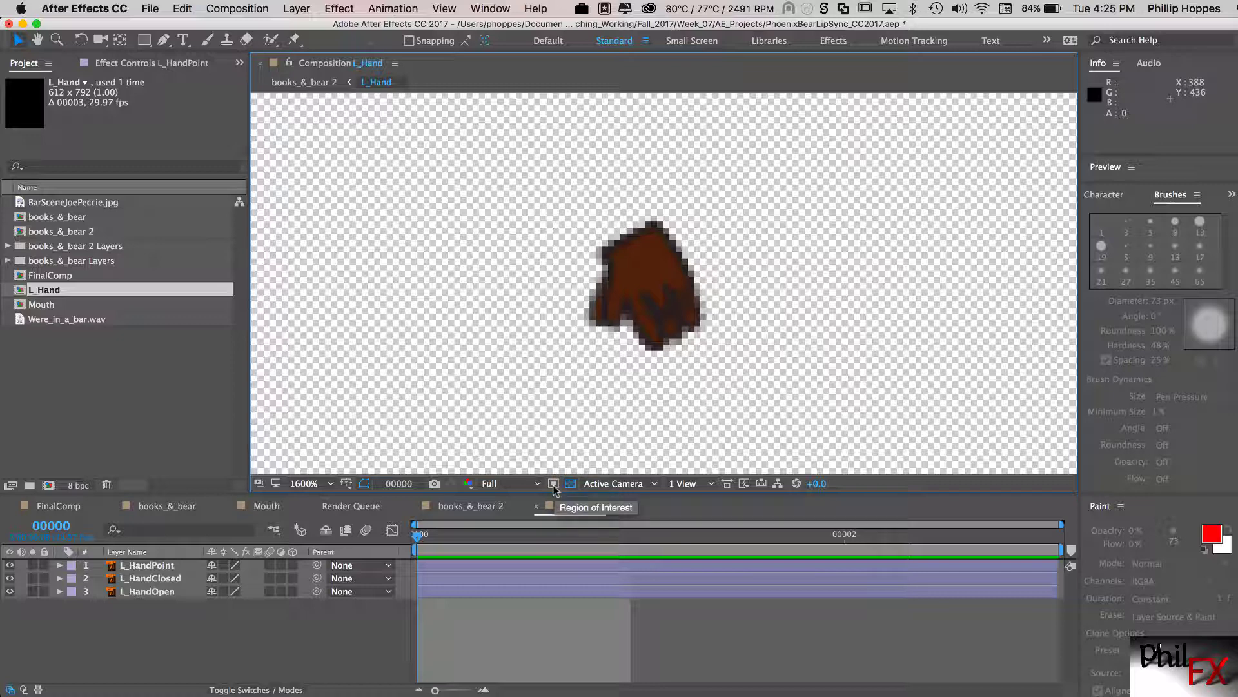
- Draw a region of interest around the hand, bounded T:395, L:392, B:418, R:414
{"action": "left_click", "coordinate": [552, 484]}
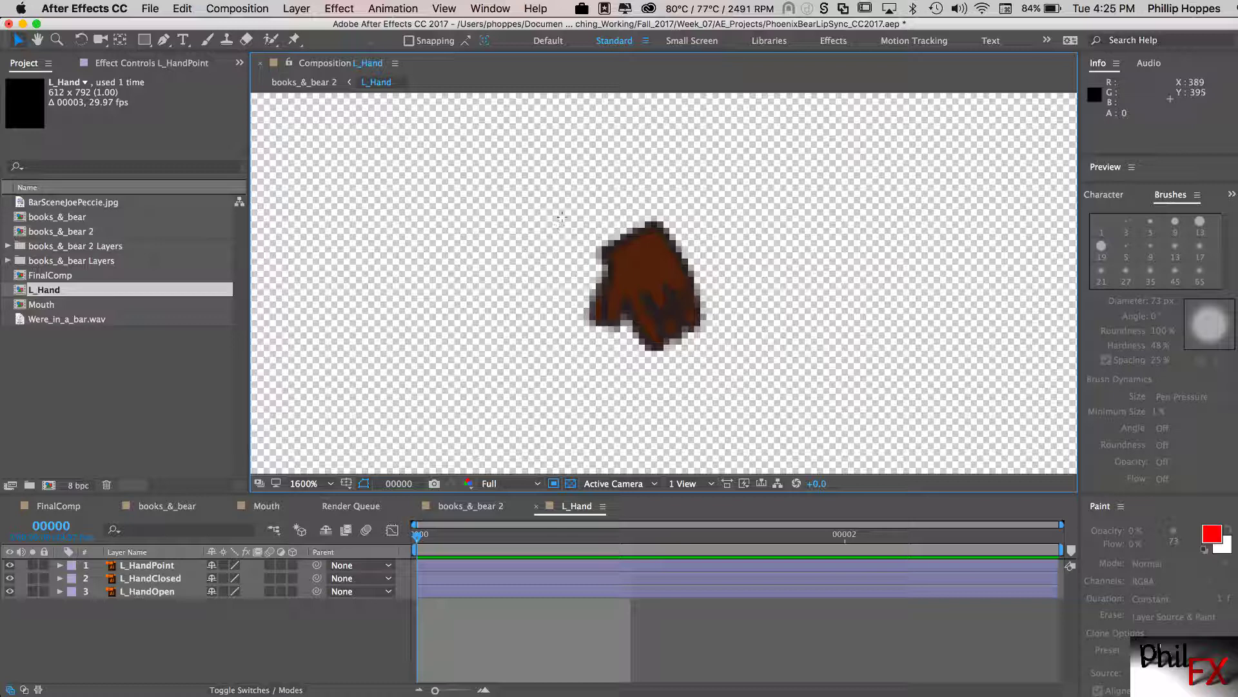
{"action": "left_click_drag", "start_coordinate": [562, 214], "coordinate": [728, 357]}
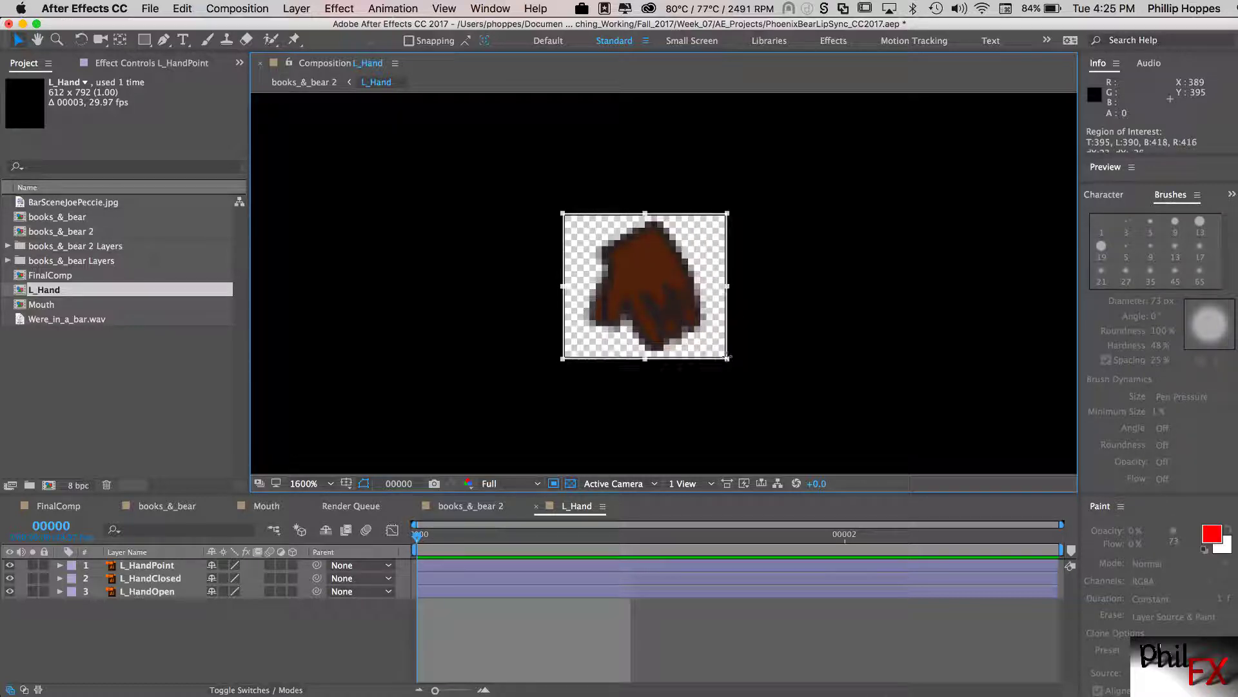
{"action": "left_click_drag", "start_coordinate": [727, 286], "coordinate": [716, 290]}
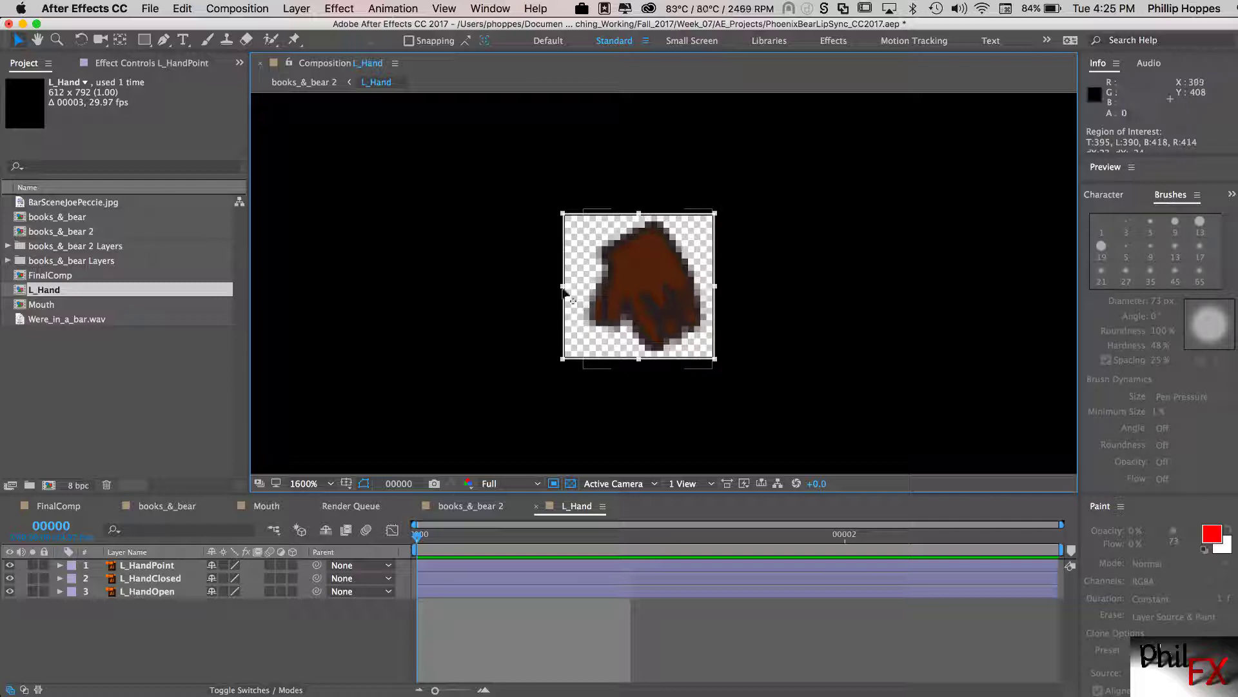
{"action": "left_click_drag", "start_coordinate": [564, 287], "coordinate": [575, 287]}
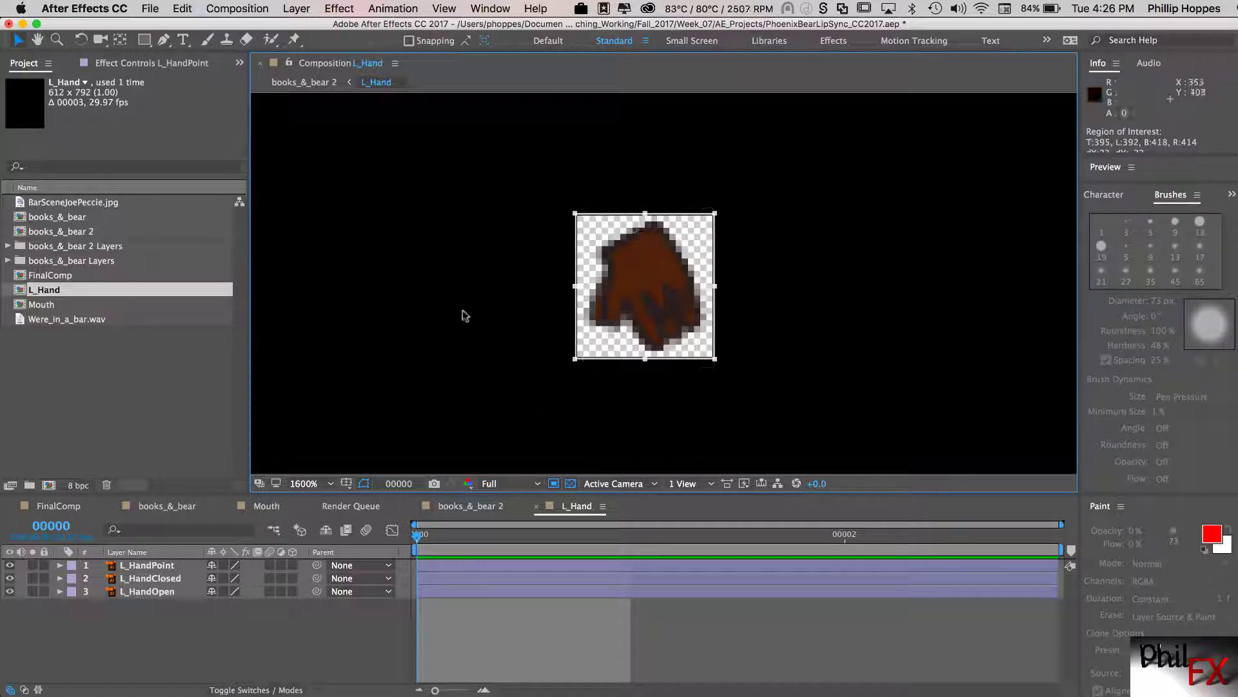
- Apply Composition > Crop Comp to Region of Interest to L_Hand
{"action": "left_click", "coordinate": [245, 9]}
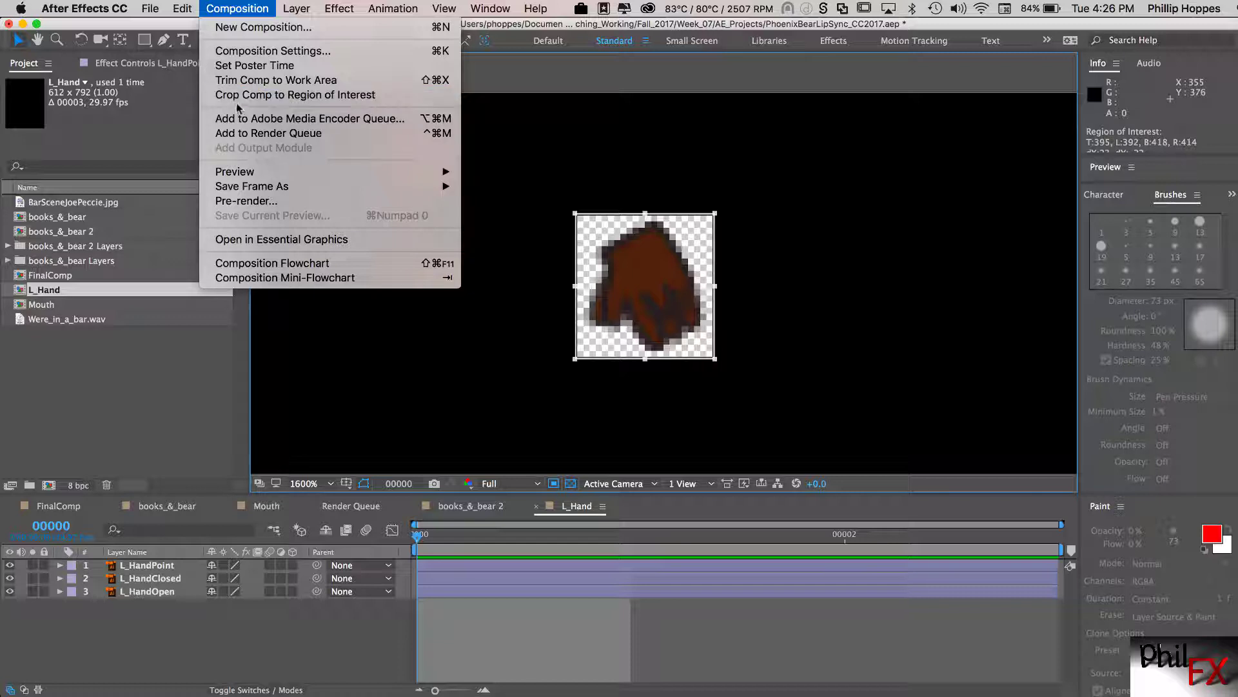
{"action": "left_click", "coordinate": [329, 97]}
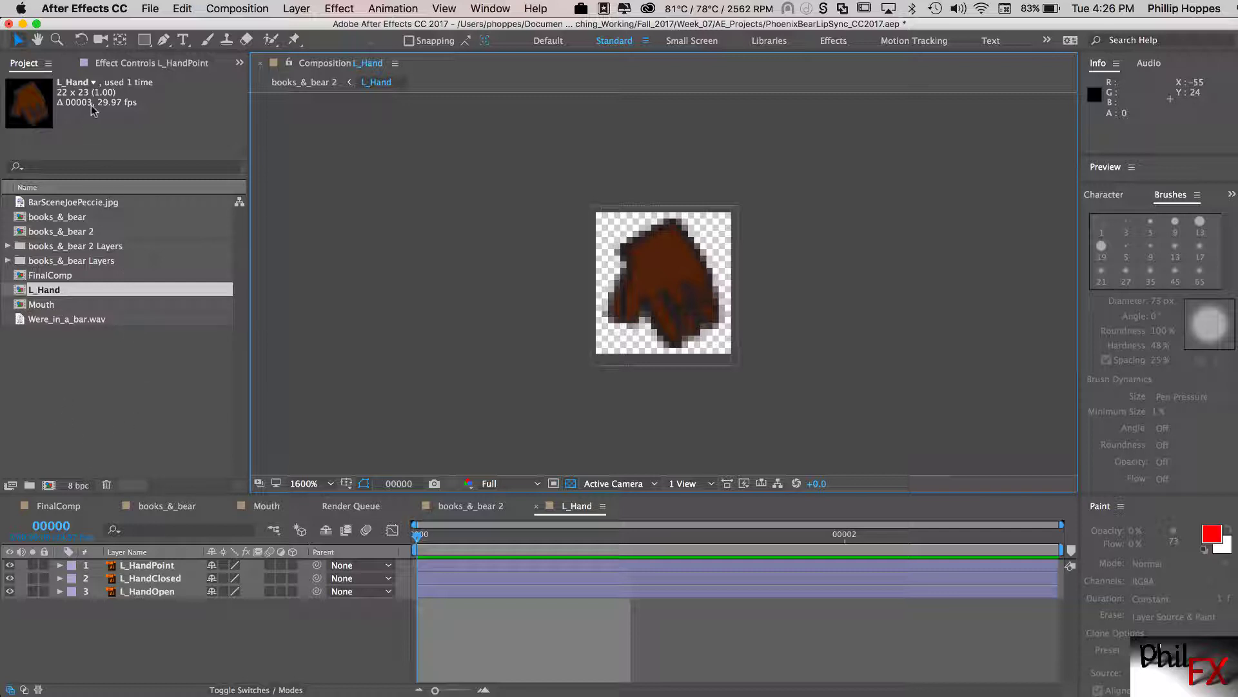
- Set the L_Hand composition's duration to 60 frames
{"action": "right_click", "coordinate": [45, 295]}
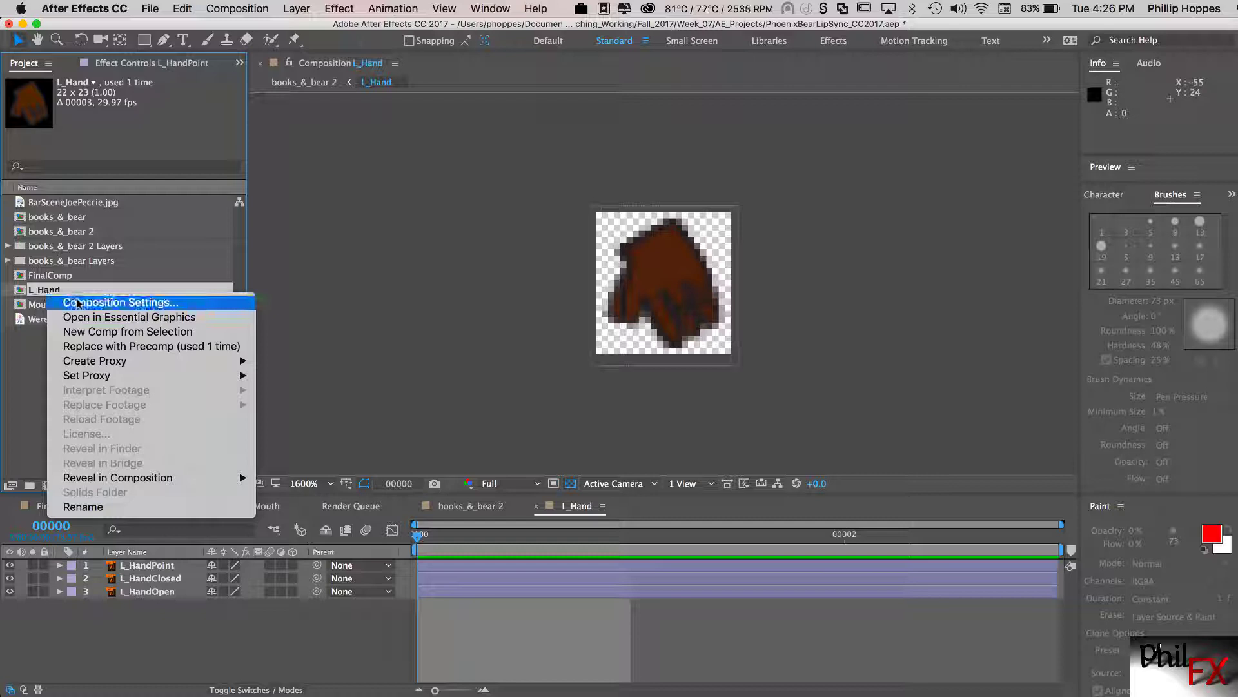
{"action": "left_click", "coordinate": [155, 302]}
{"action": "left_click", "coordinate": [420, 374]}
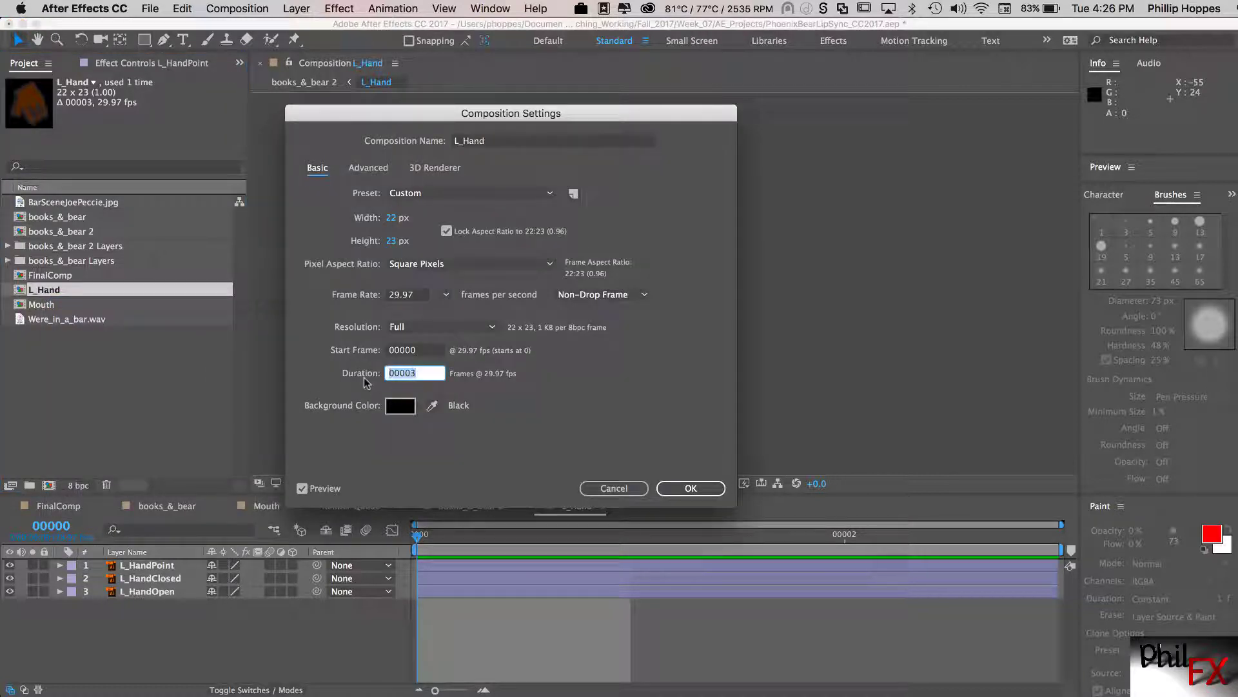
{"action": "type", "text": "60"}
{"action": "key", "text": "Return"}
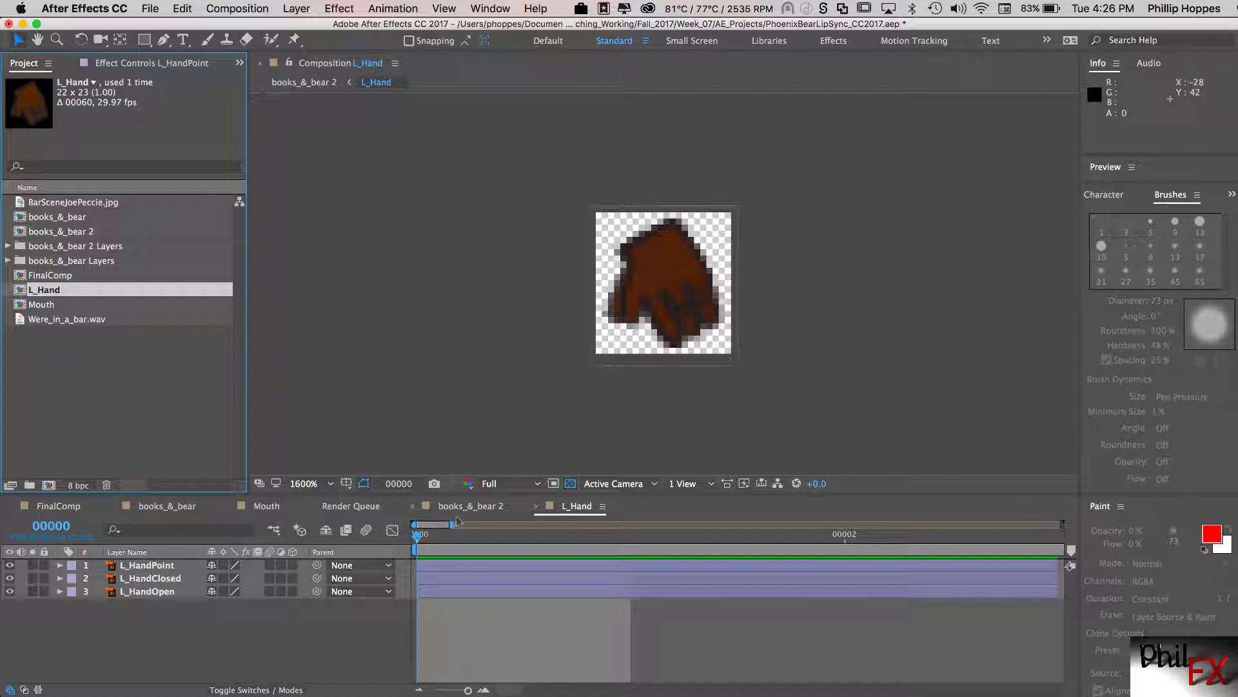
- Extend the L_HandPoint, L_HandClosed and L_HandOpen layers to the end of the comp
{"action": "left_click_drag", "start_coordinate": [453, 523], "coordinate": [1061, 524]}
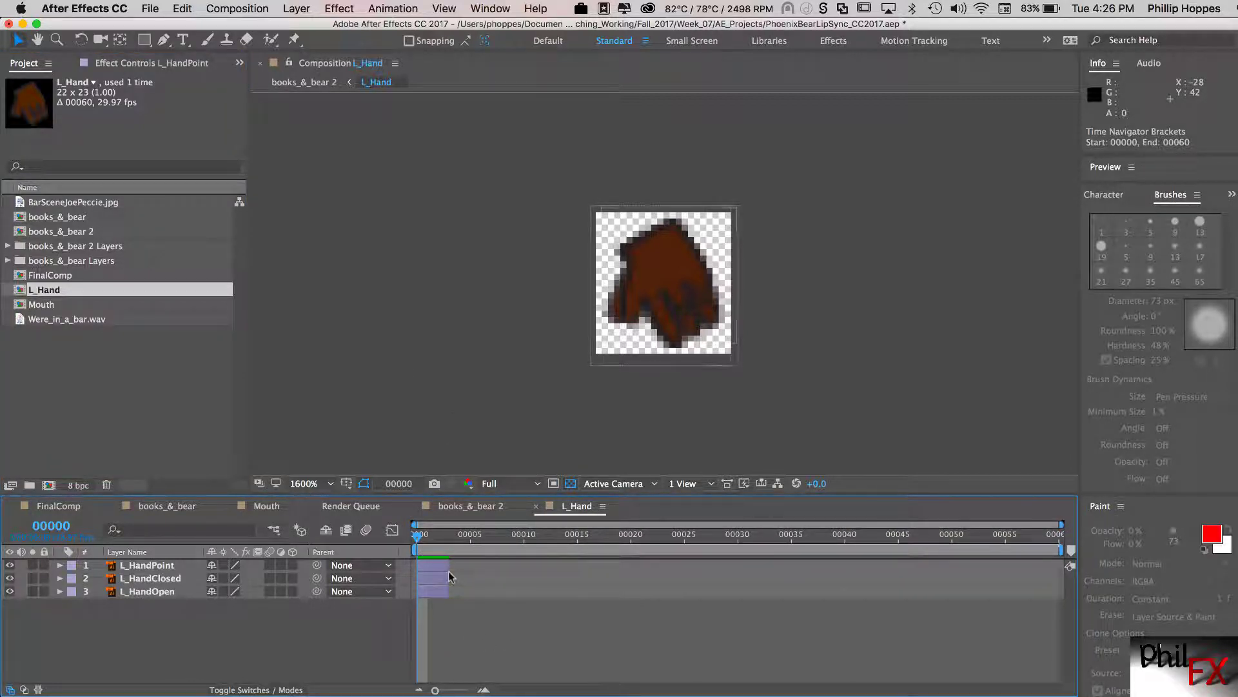
{"action": "left_click_drag", "start_coordinate": [448, 565], "coordinate": [1015, 565]}
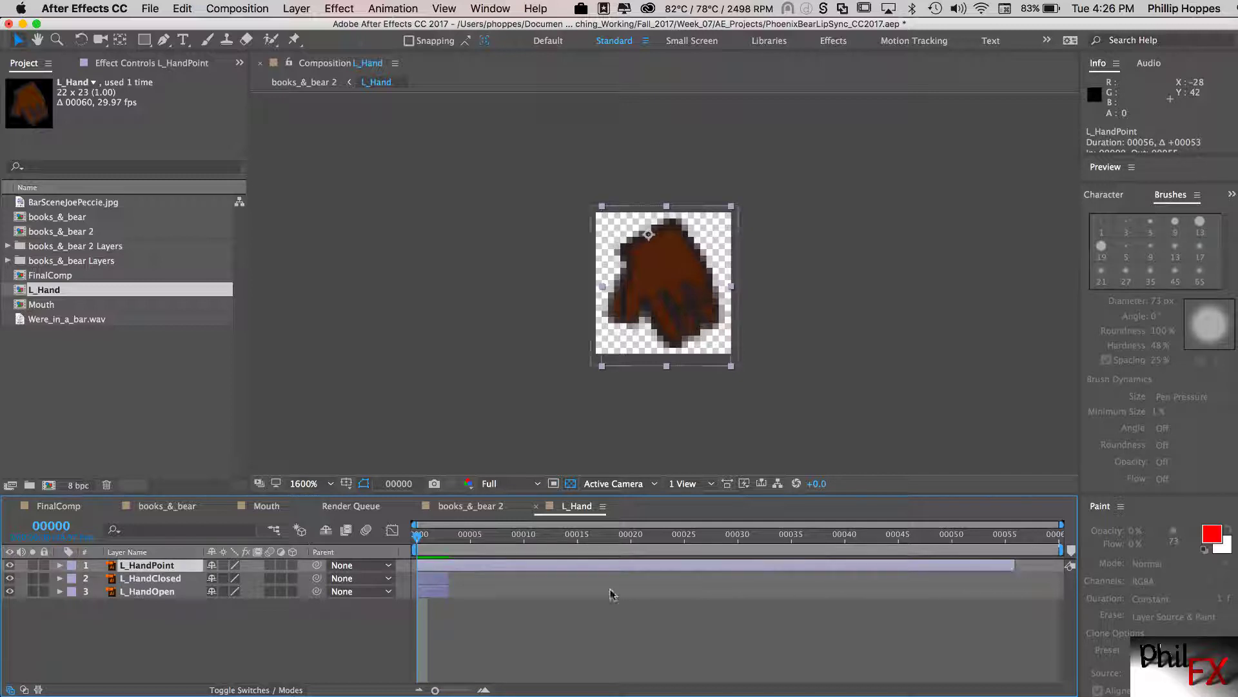
{"action": "left_click_drag", "start_coordinate": [447, 578], "coordinate": [1006, 581]}
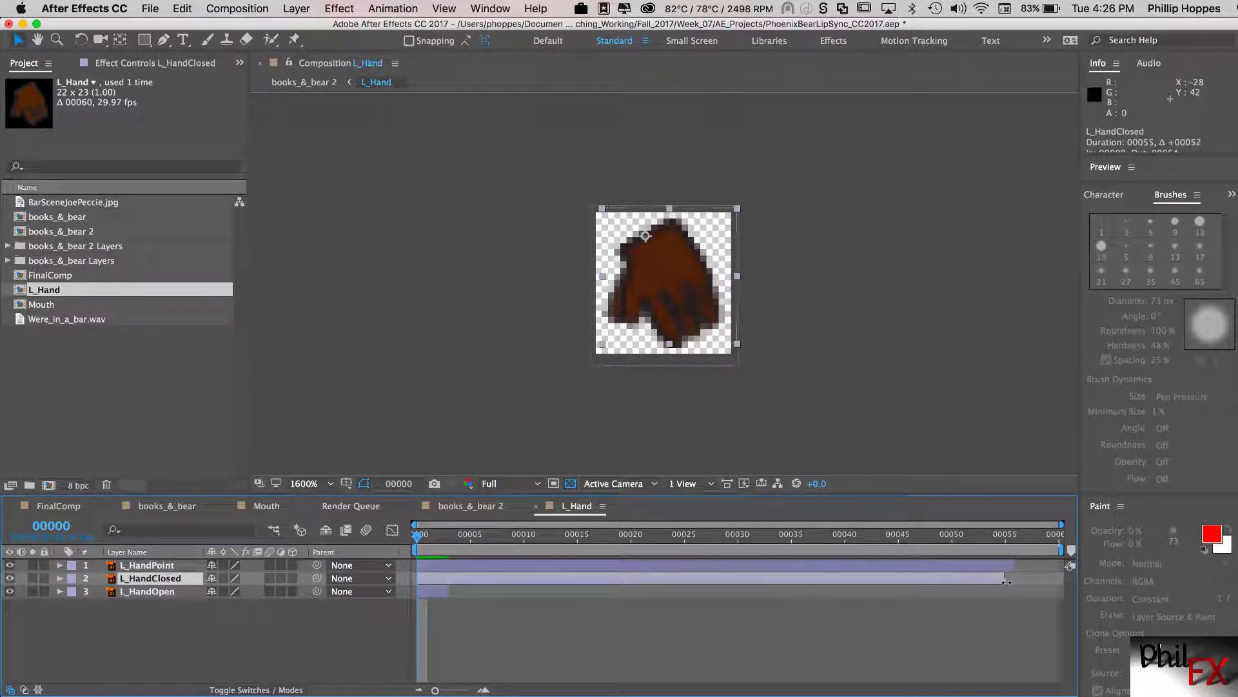
{"action": "left_click_drag", "start_coordinate": [450, 591], "coordinate": [1070, 612]}
{"action": "left_click_drag", "start_coordinate": [1015, 578], "coordinate": [1066, 567]}
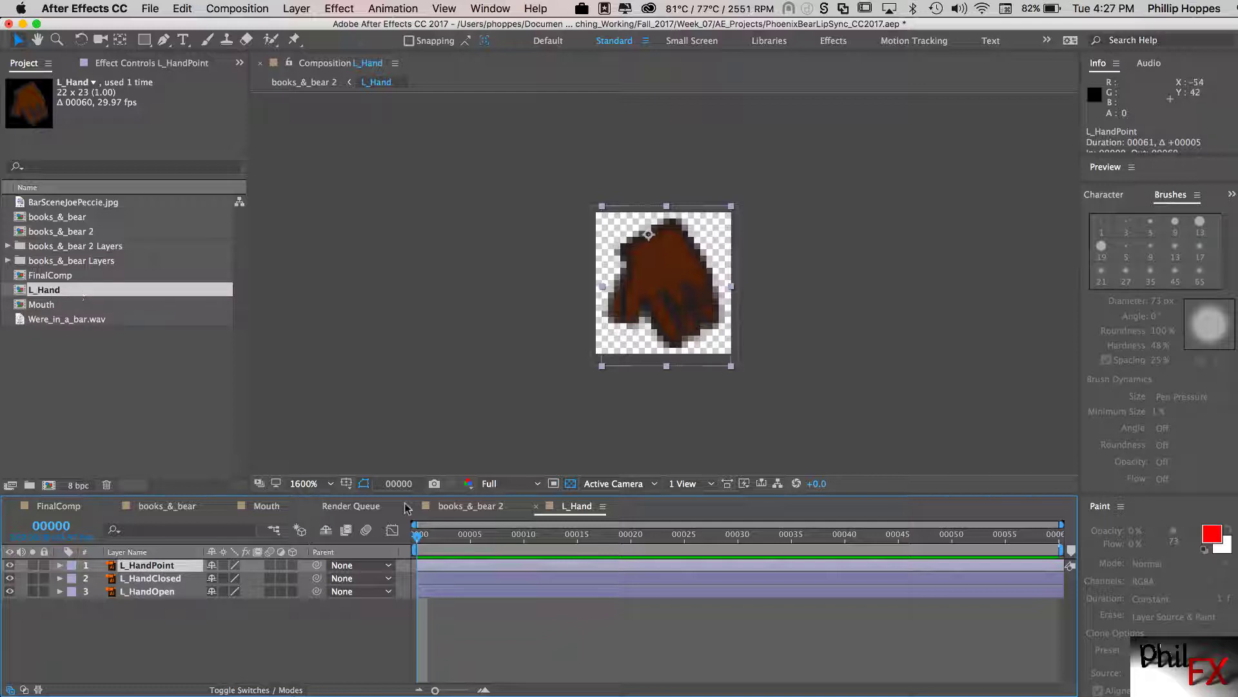
- Deselect L_HandPoint and change L_Hand's duration in Composition Settings to 3 frames
{"action": "left_click", "coordinate": [376, 270]}
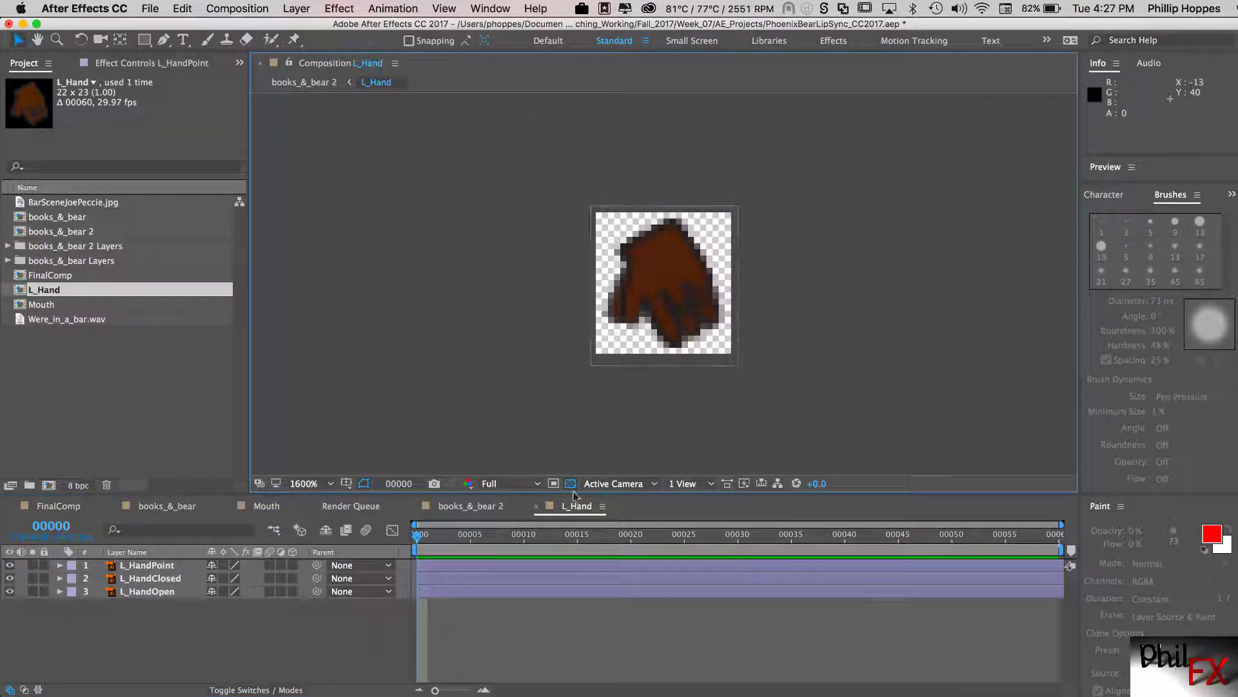
{"action": "right_click", "coordinate": [44, 291]}
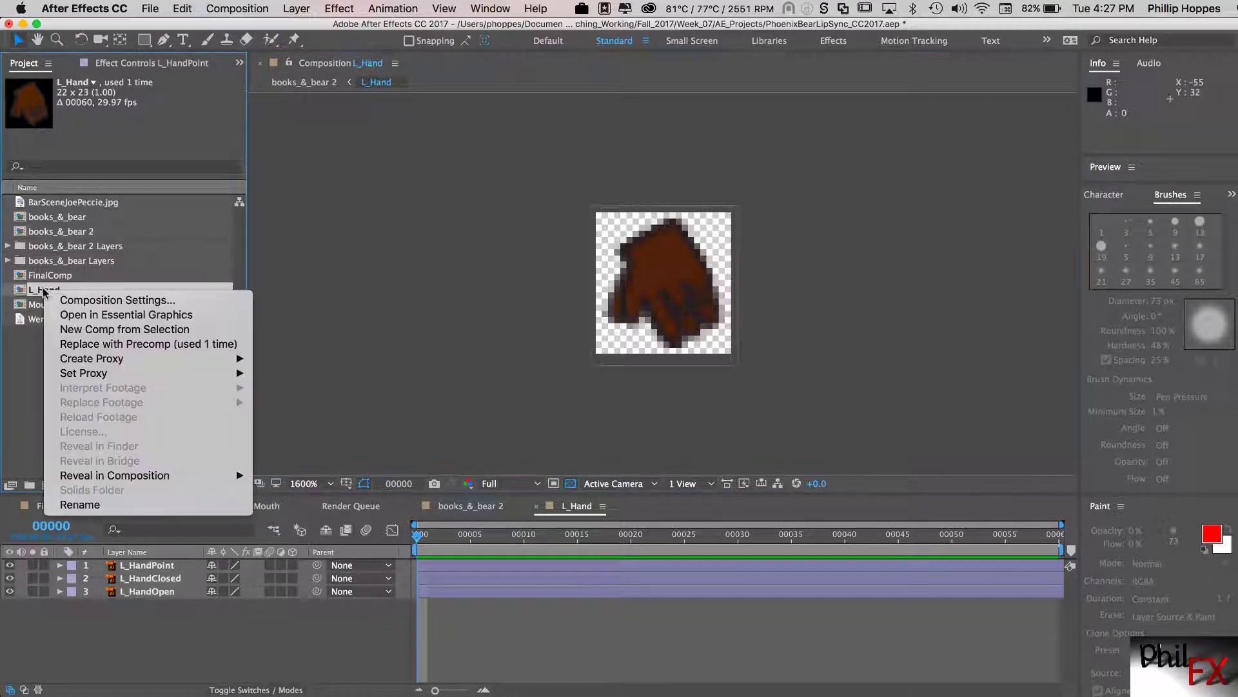
{"action": "left_click", "coordinate": [75, 300]}
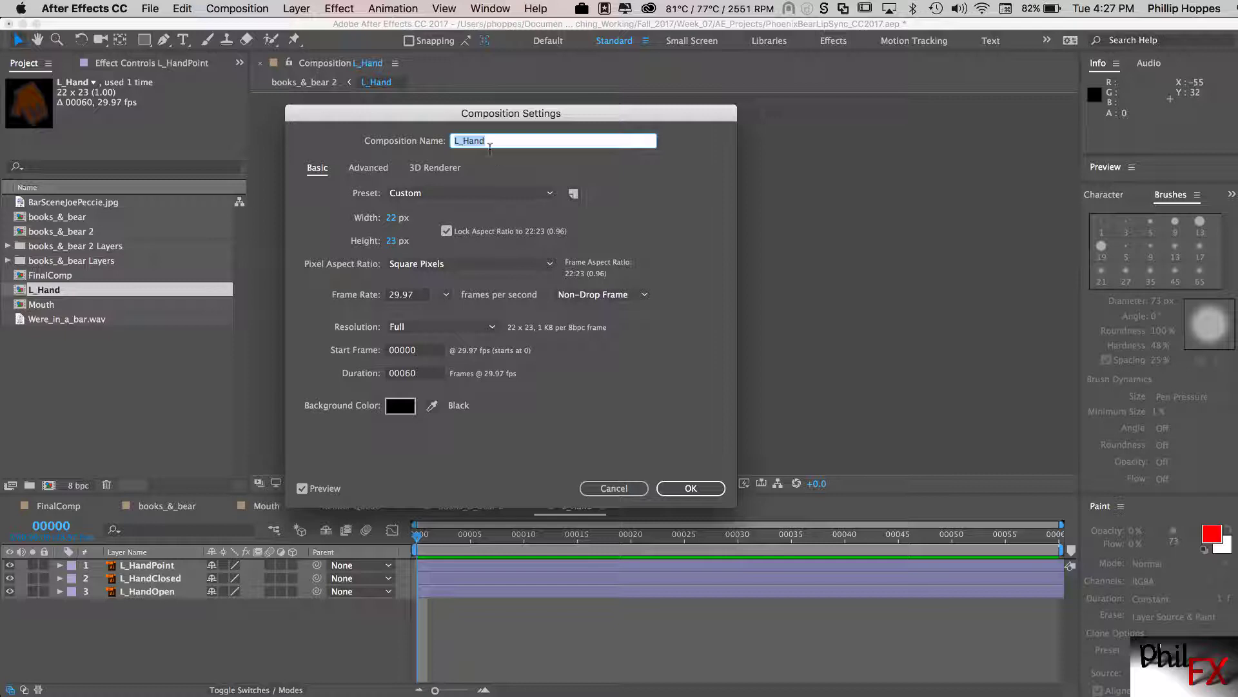
{"action": "left_click", "coordinate": [431, 372]}
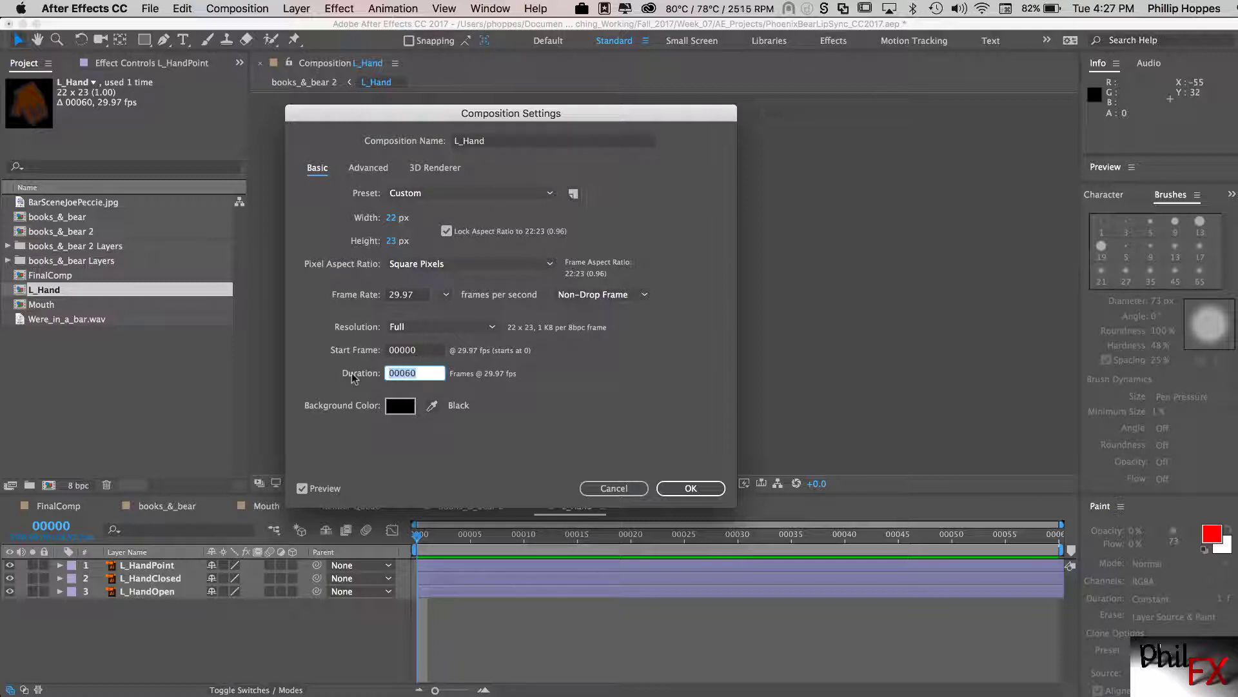
{"action": "type", "text": "3"}
{"action": "key", "text": "Return"}
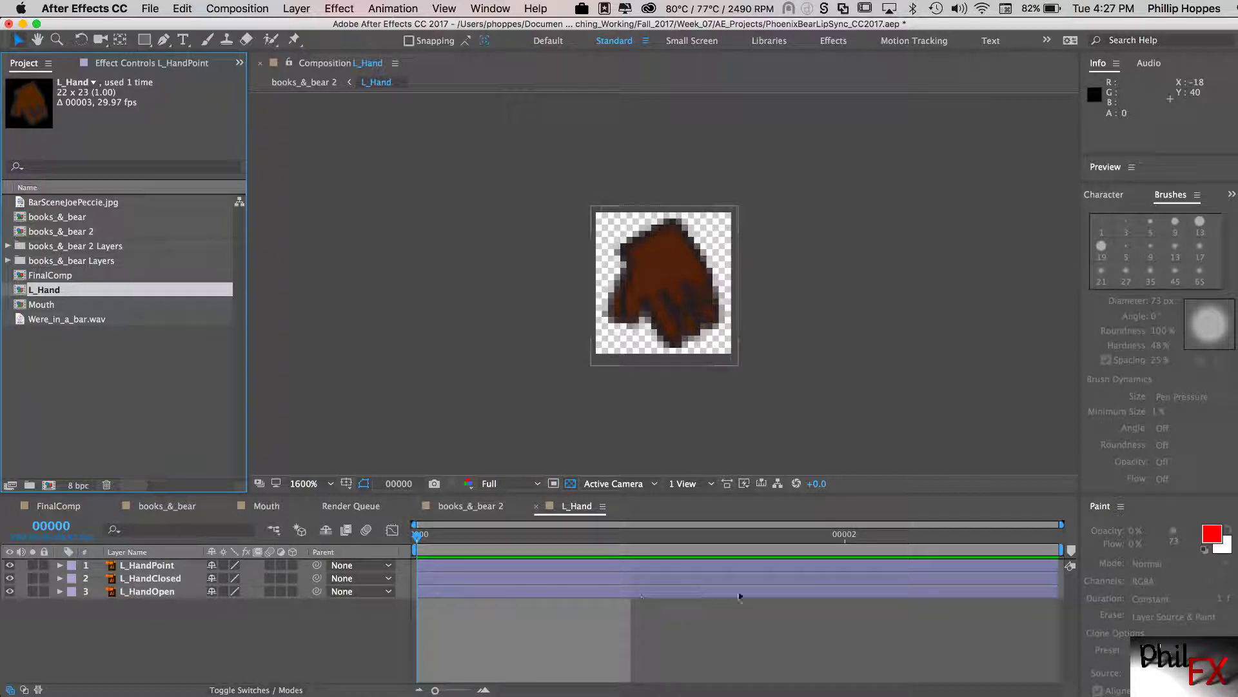
- Trim L_HandPoint, L_HandClosed and L_HandOpen so each layer ends at frame 1
{"action": "left_click", "coordinate": [838, 567]}
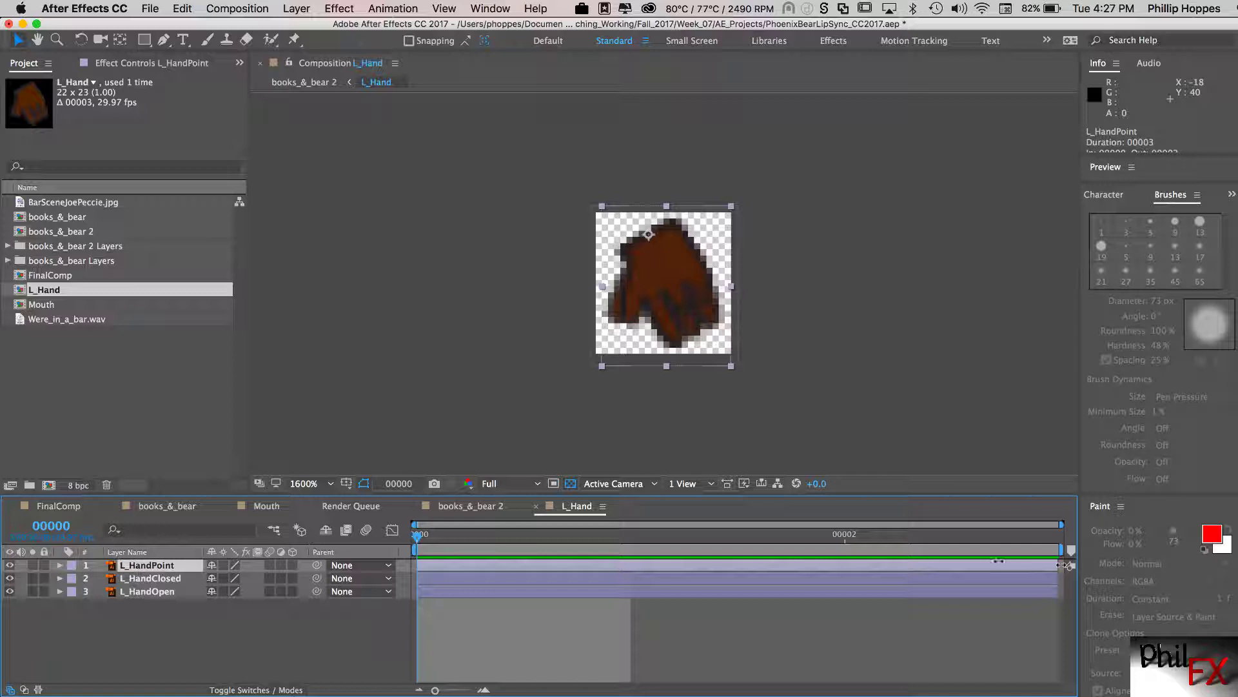
{"action": "left_click_drag", "start_coordinate": [1061, 565], "coordinate": [630, 565]}
{"action": "left_click", "coordinate": [922, 582]}
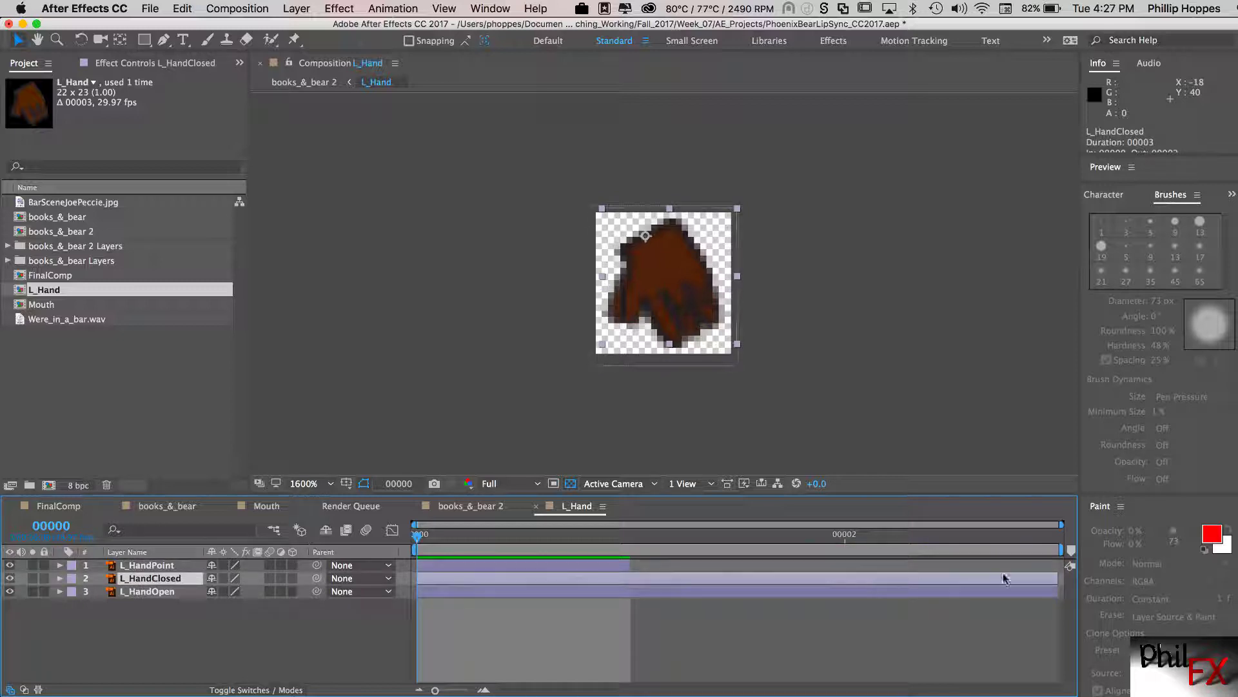
{"action": "left_click_drag", "start_coordinate": [1060, 579], "coordinate": [630, 578]}
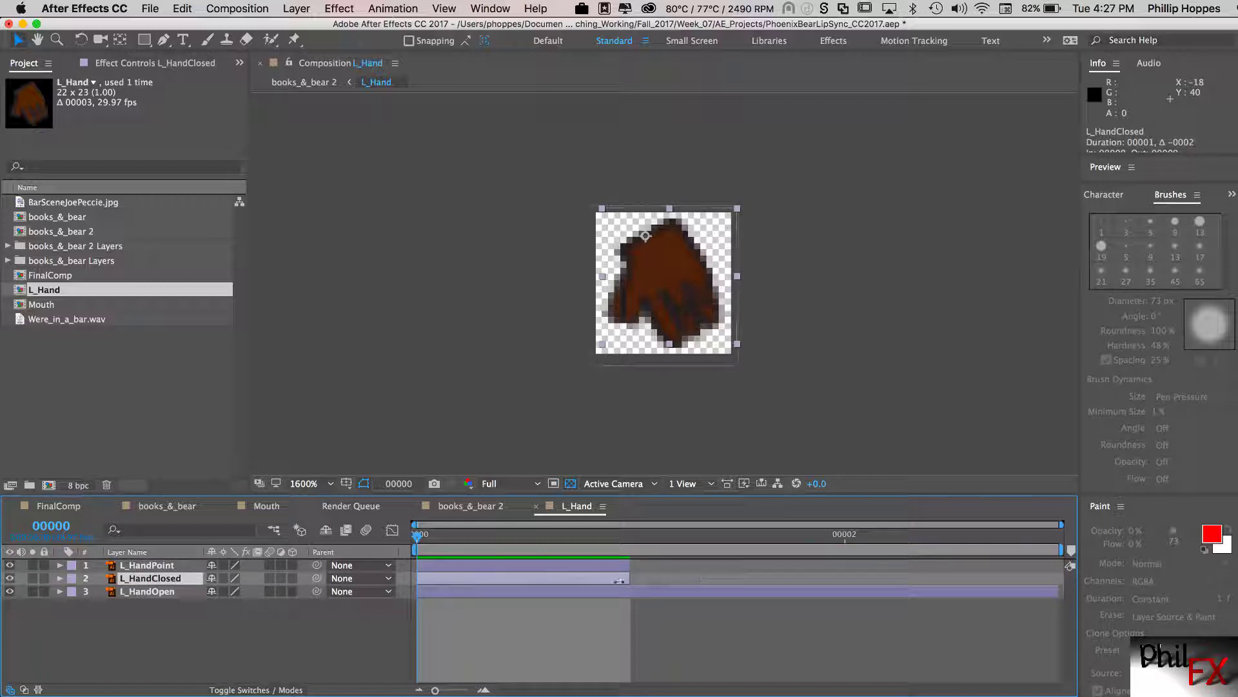
{"action": "left_click", "coordinate": [733, 594]}
{"action": "left_click_drag", "start_coordinate": [1053, 590], "coordinate": [632, 596]}
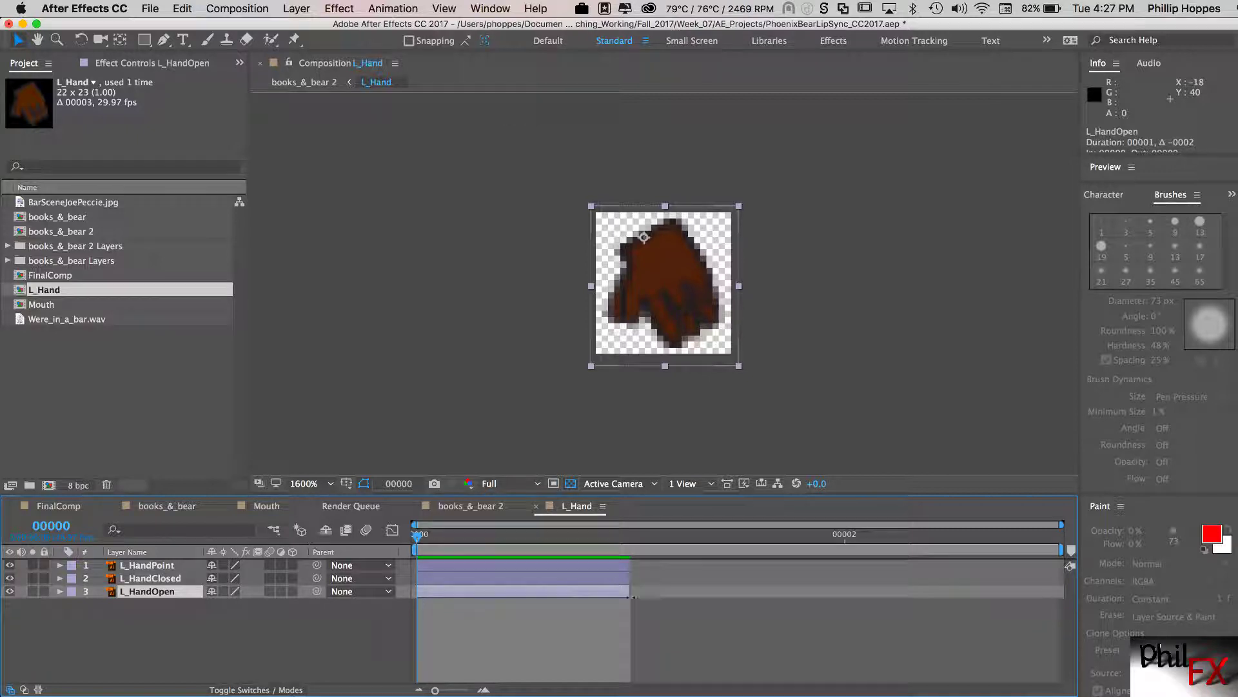
- Cycle through the three hand layers and preview the drawings playing
{"action": "left_click", "coordinate": [161, 566]}
{"action": "left_click", "coordinate": [156, 578]}
{"action": "left_click", "coordinate": [156, 591]}
{"action": "left_click", "coordinate": [152, 568]}
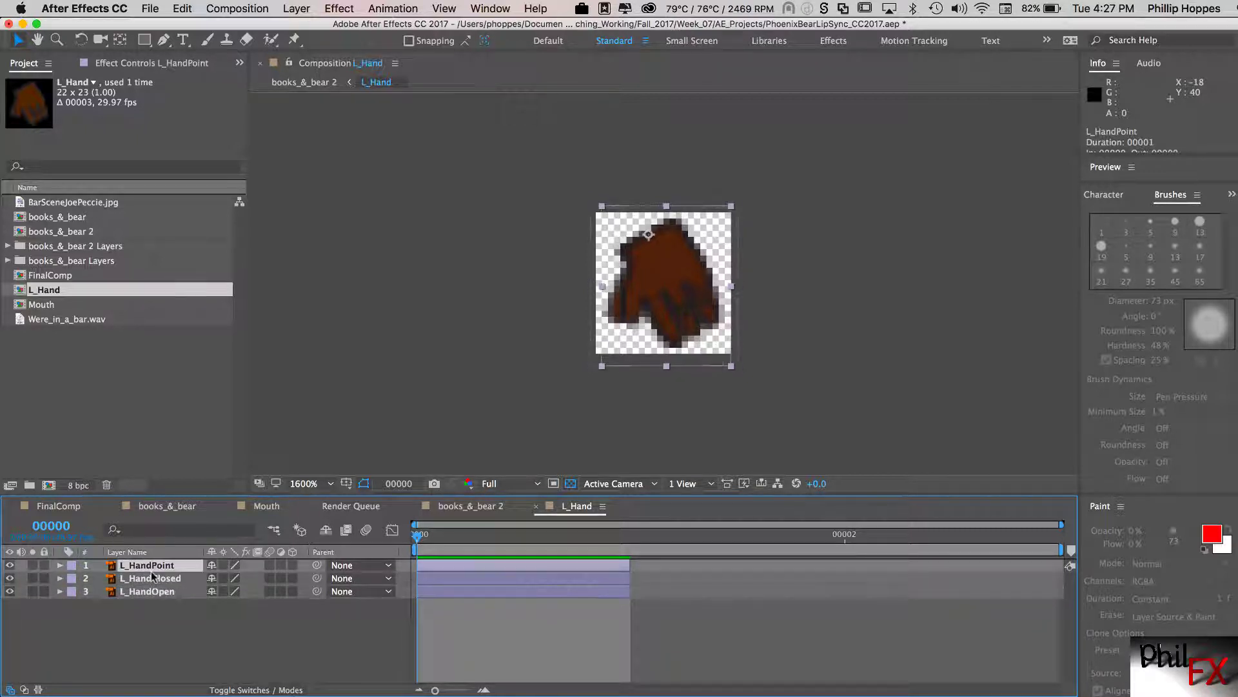
{"action": "left_click", "coordinate": [152, 578]}
{"action": "left_click", "coordinate": [151, 592]}
{"action": "left_click", "coordinate": [150, 565]}
{"action": "key", "text": "space"}
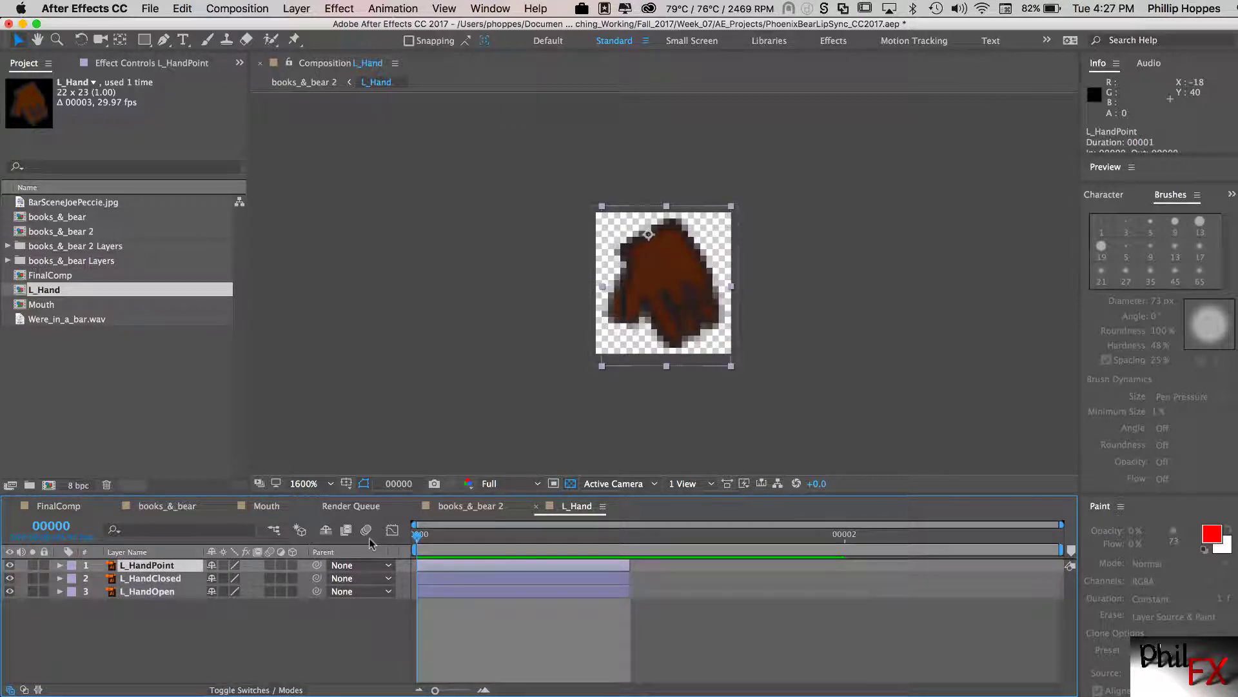
- Start L_HandClosed at frame 1 and L_HandOpen at frame 2, then scrub frames 0–2 to check
{"action": "left_click", "coordinate": [488, 581]}
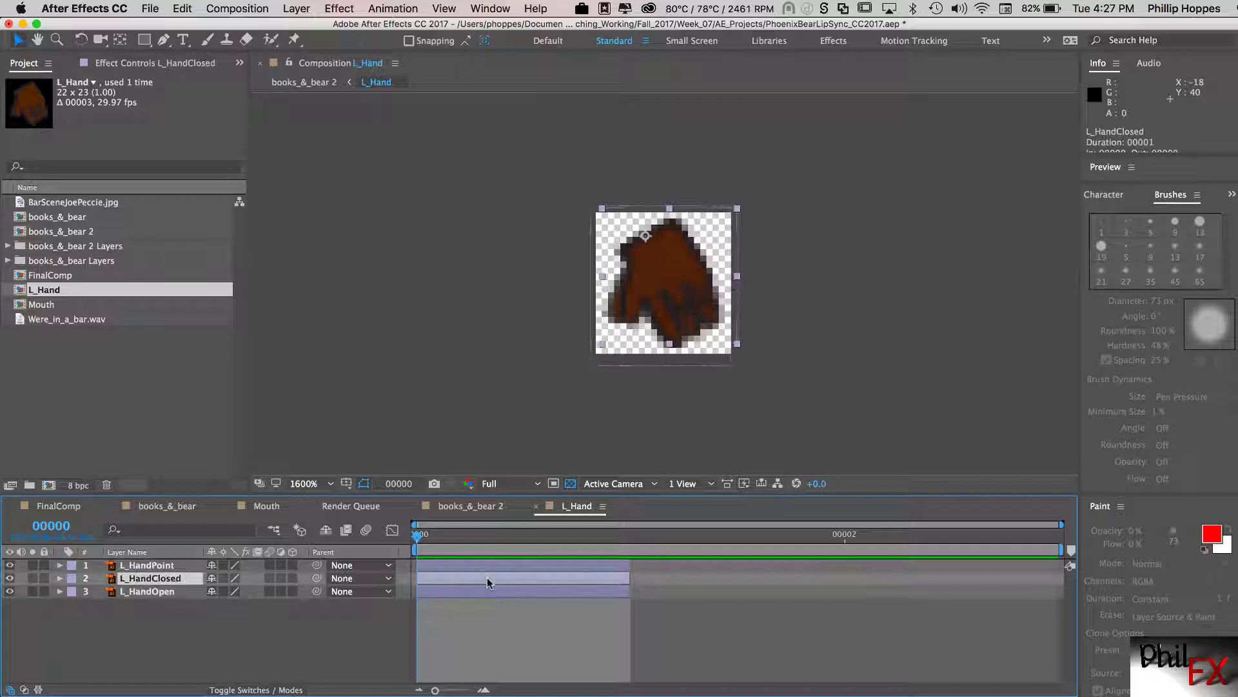
{"action": "left_click_drag", "start_coordinate": [547, 579], "coordinate": [664, 580]}
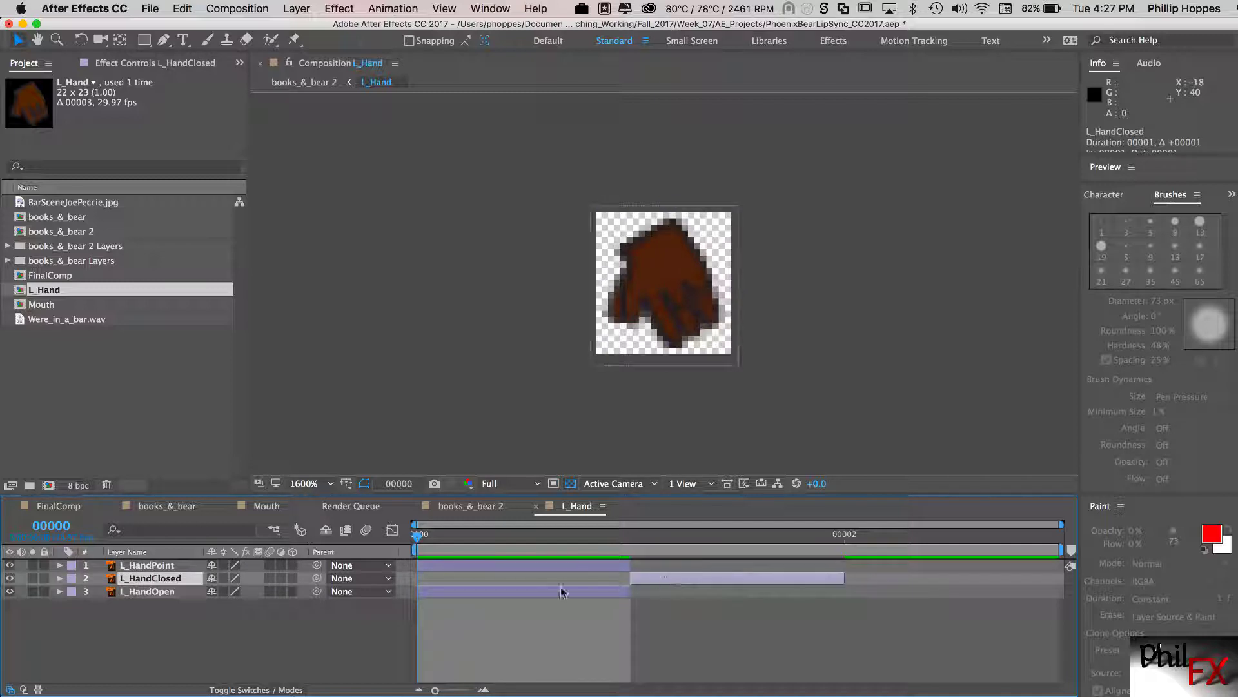
{"action": "left_click_drag", "start_coordinate": [551, 591], "coordinate": [896, 602]}
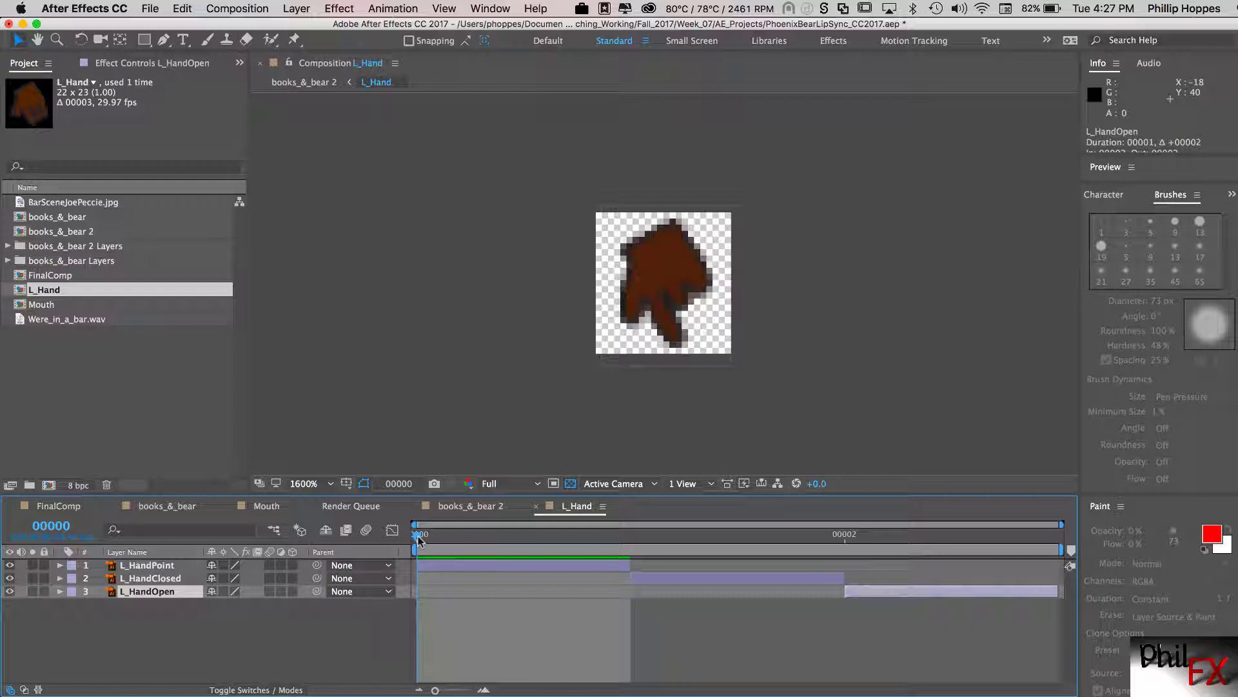
{"action": "left_click_drag", "start_coordinate": [418, 538], "coordinate": [604, 541]}
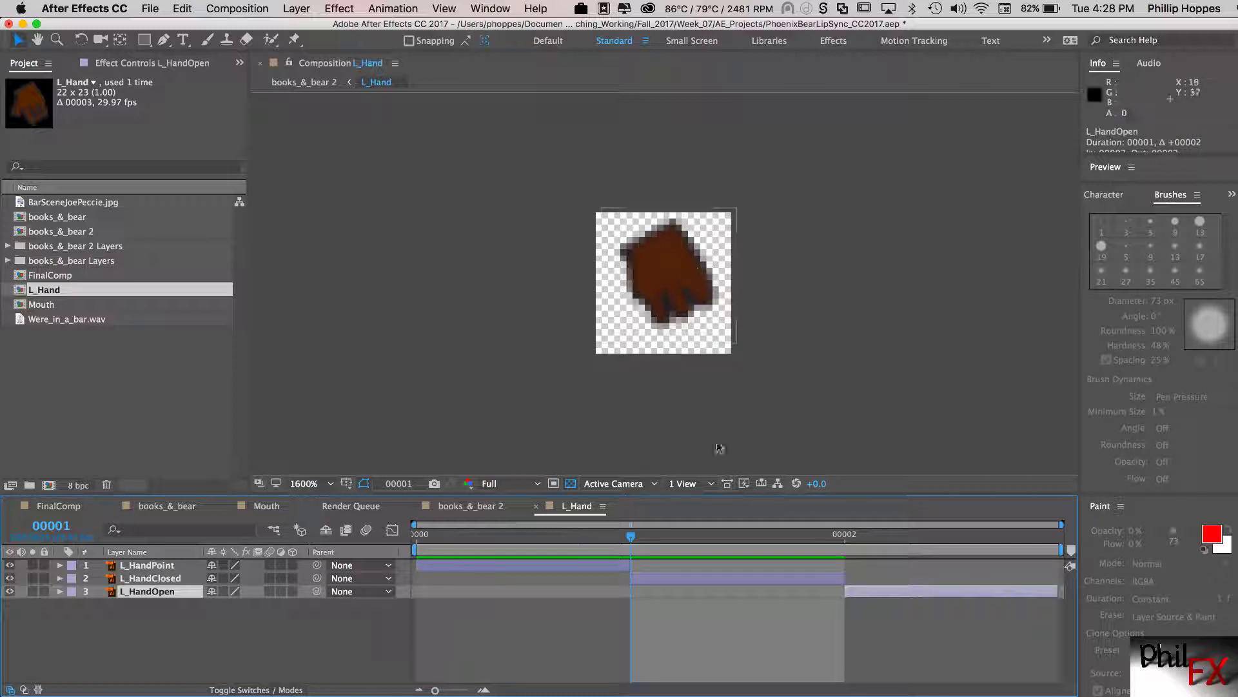
{"action": "left_click_drag", "start_coordinate": [631, 539], "coordinate": [845, 538]}
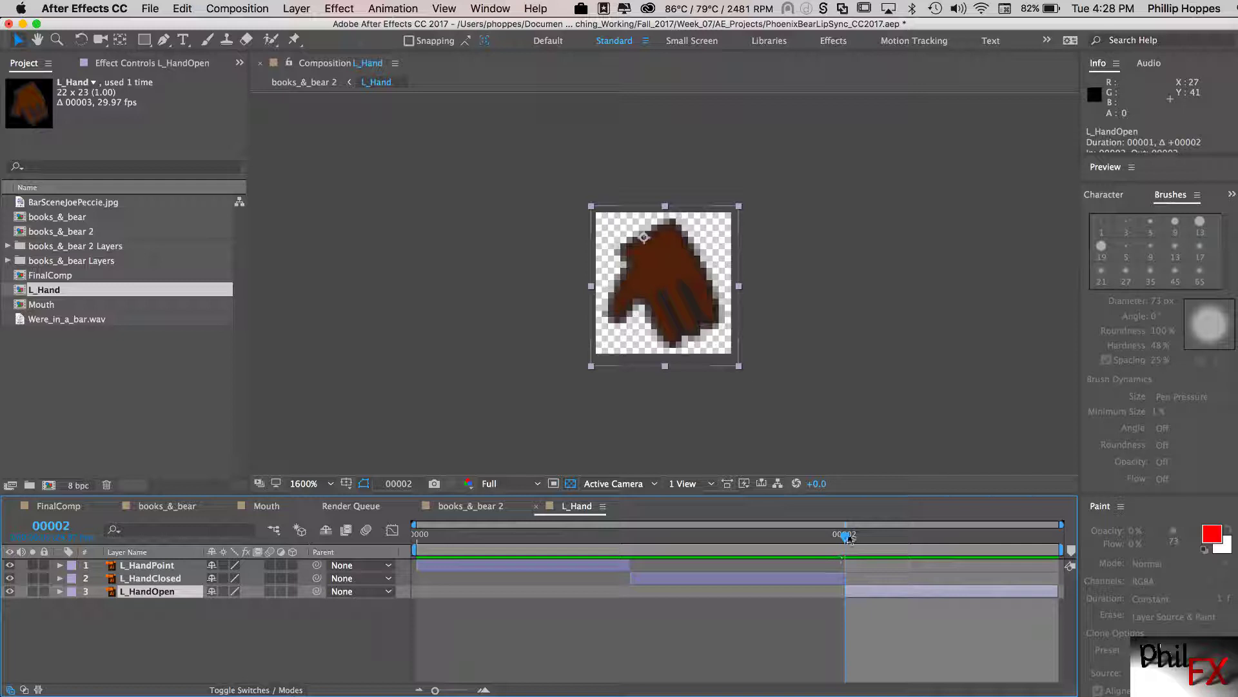
{"action": "left_click_drag", "start_coordinate": [750, 541], "coordinate": [449, 597]}
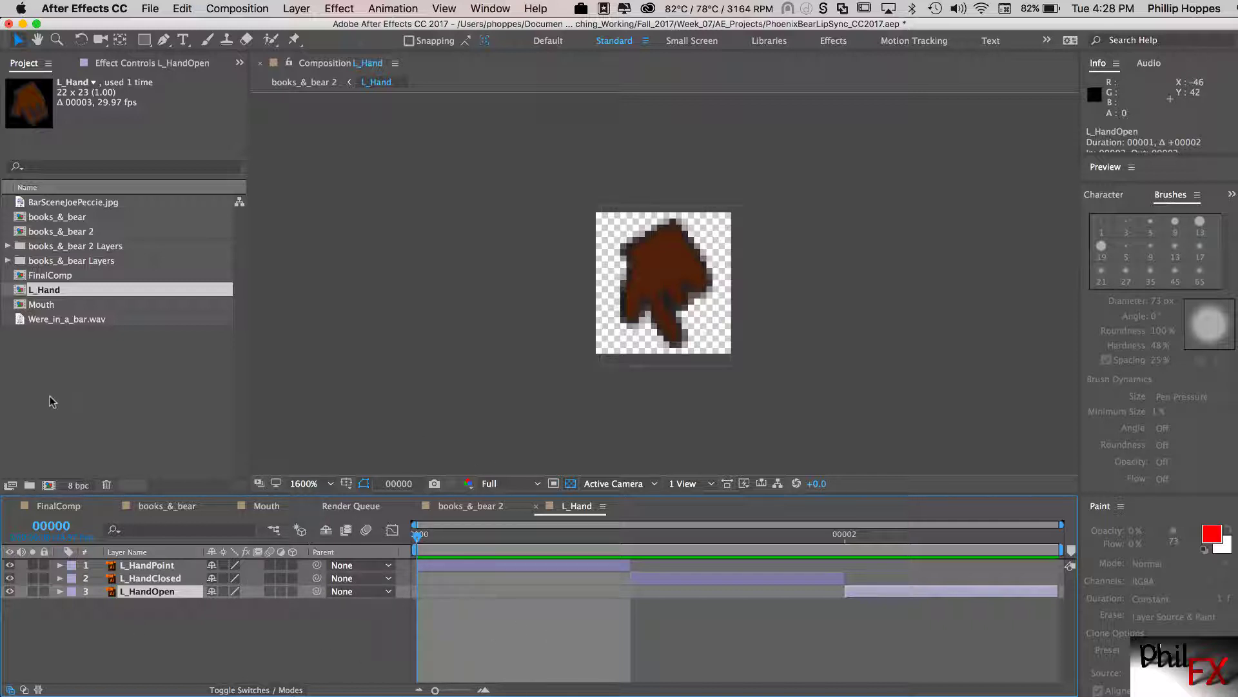
- Switch to the books_&_bear composition and pan to show the whole bear
{"action": "left_click", "coordinate": [166, 505]}
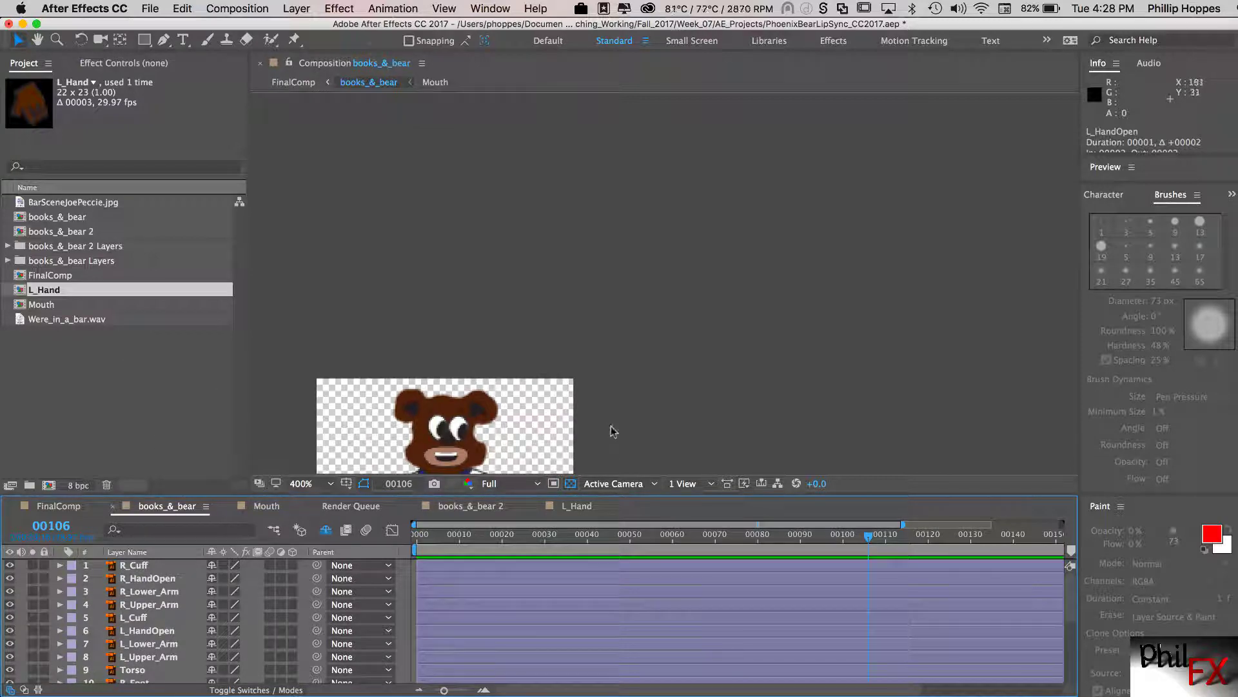
{"action": "left_click_drag", "start_coordinate": [628, 406], "coordinate": [773, 180]}
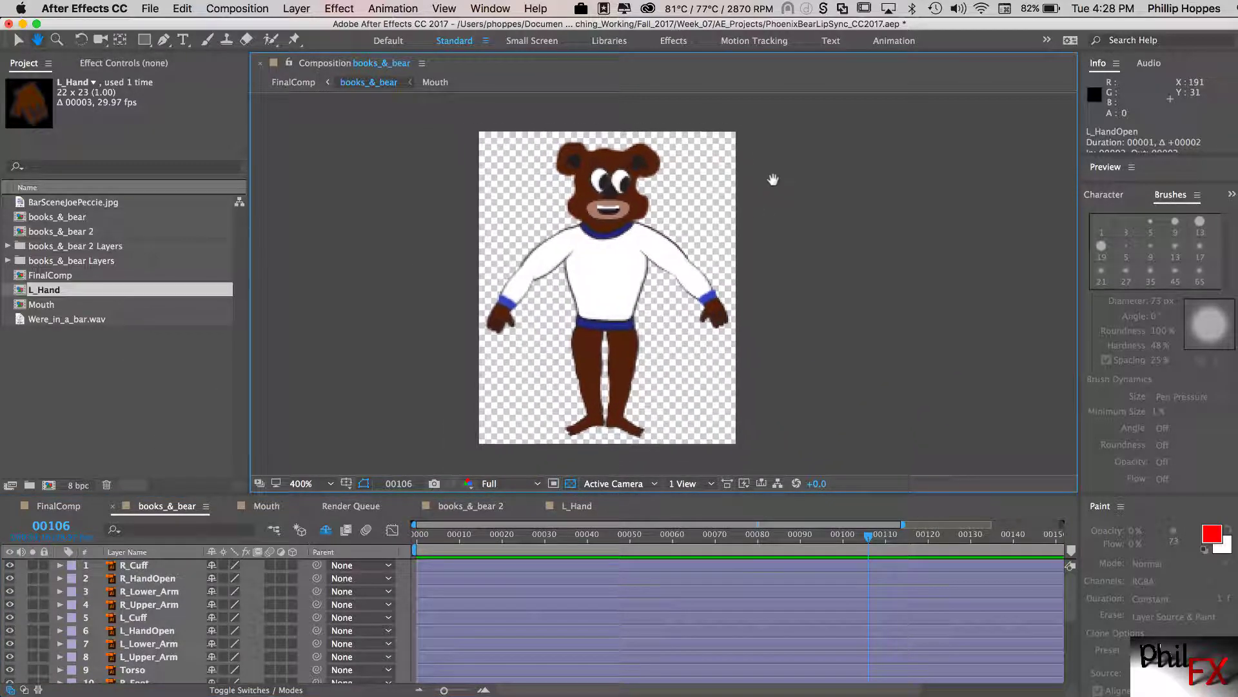
{"action": "key", "text": "v"}
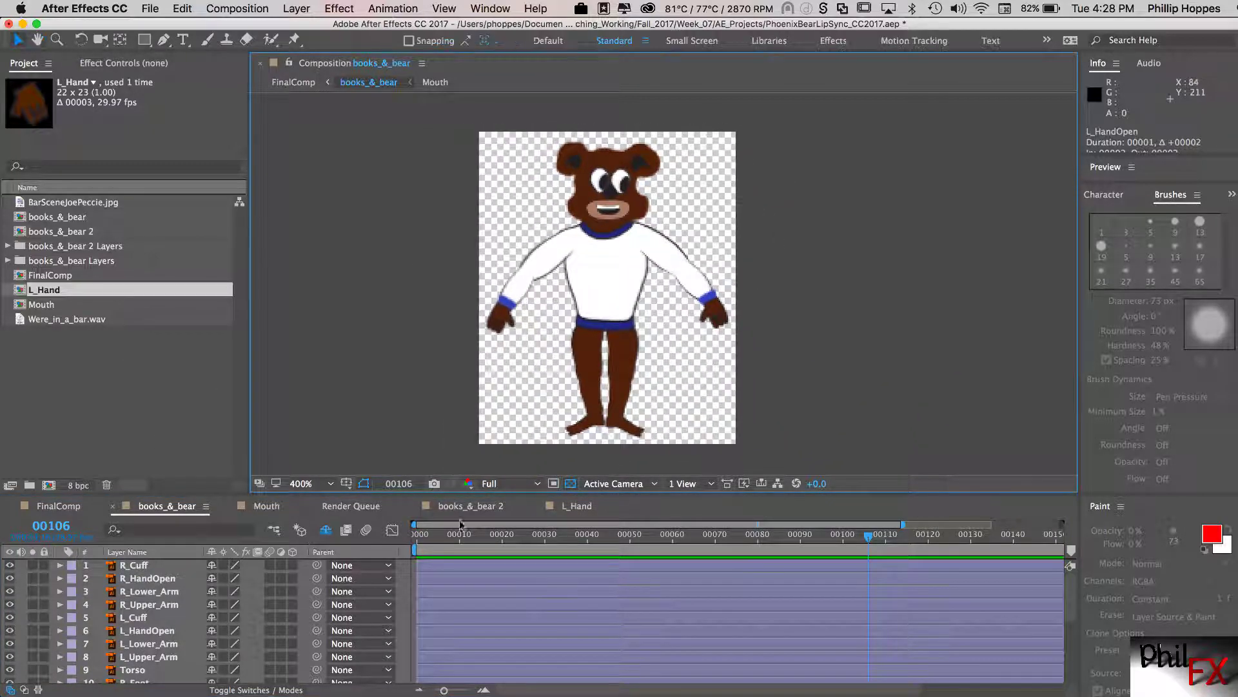
- Hide the old L_HandOpen layer and add the L_Hand precomp, viewing it at frame 0
{"action": "left_click", "coordinate": [149, 632]}
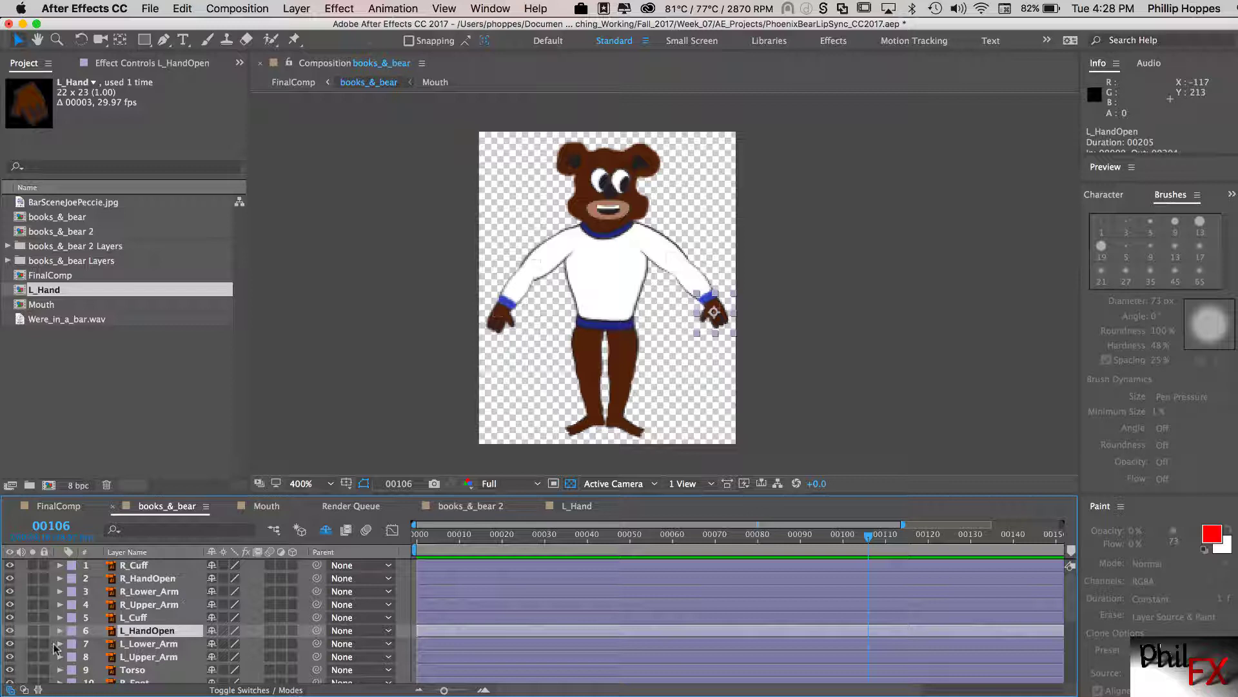
{"action": "left_click", "coordinate": [10, 630]}
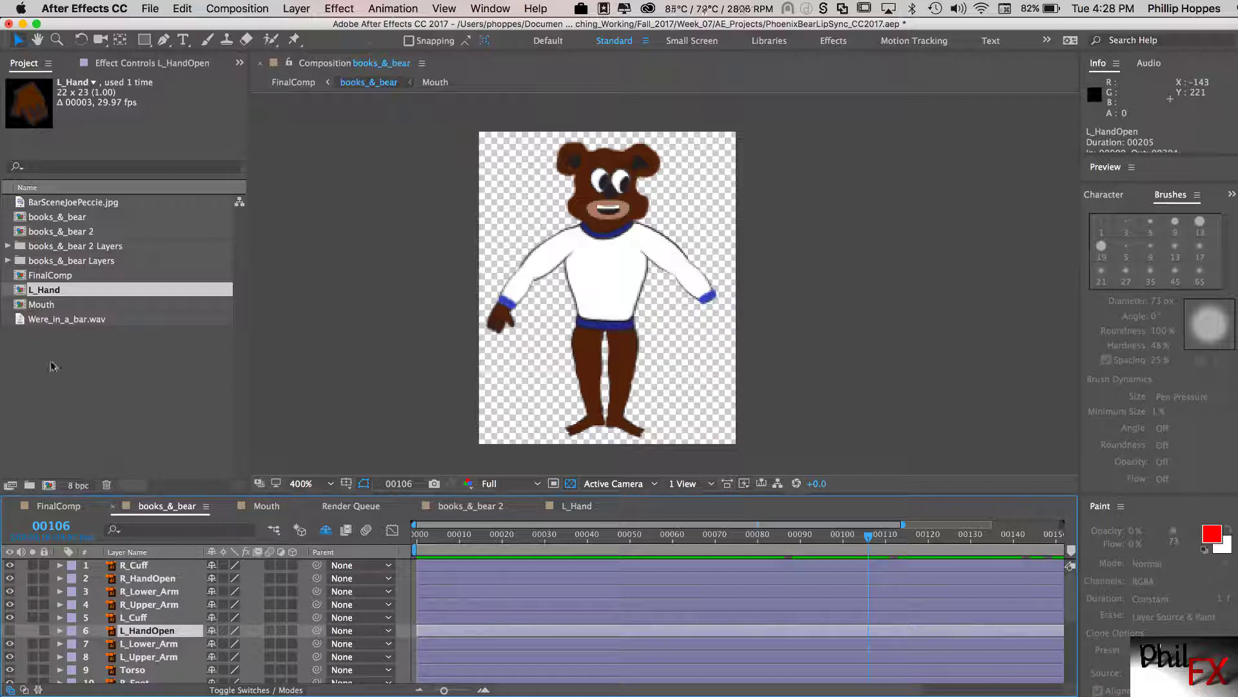
{"action": "left_click_drag", "start_coordinate": [55, 292], "coordinate": [139, 626]}
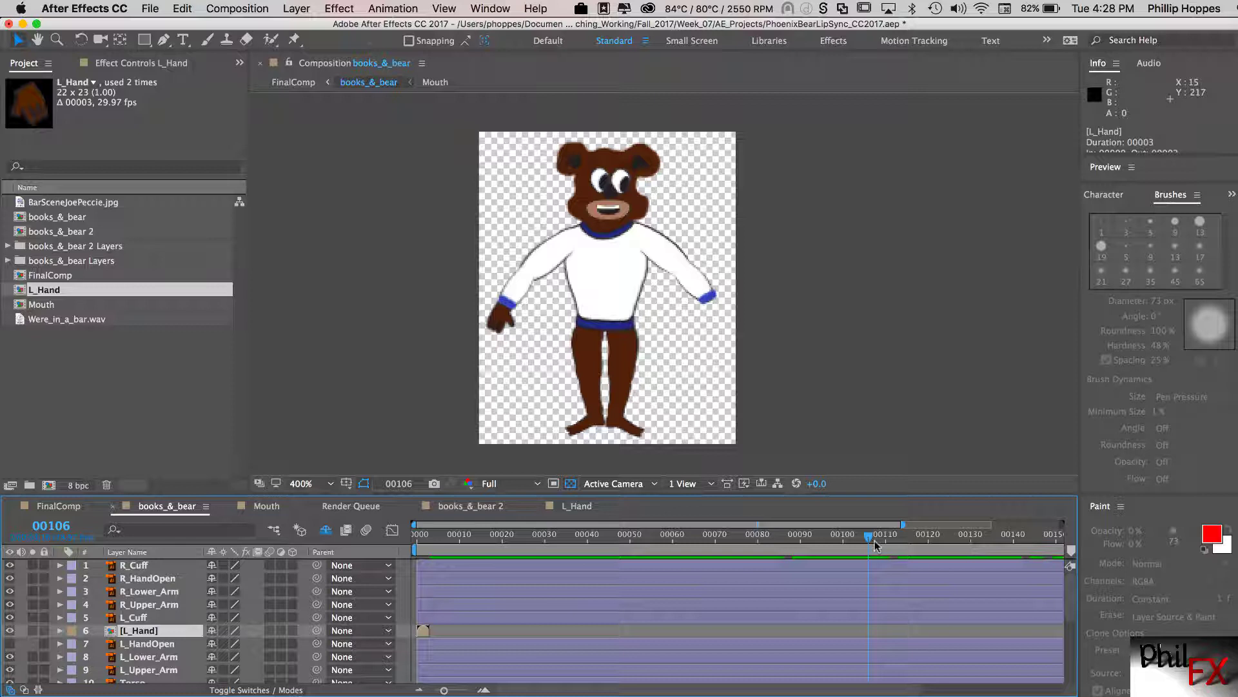
{"action": "left_click_drag", "start_coordinate": [876, 545], "coordinate": [397, 592]}
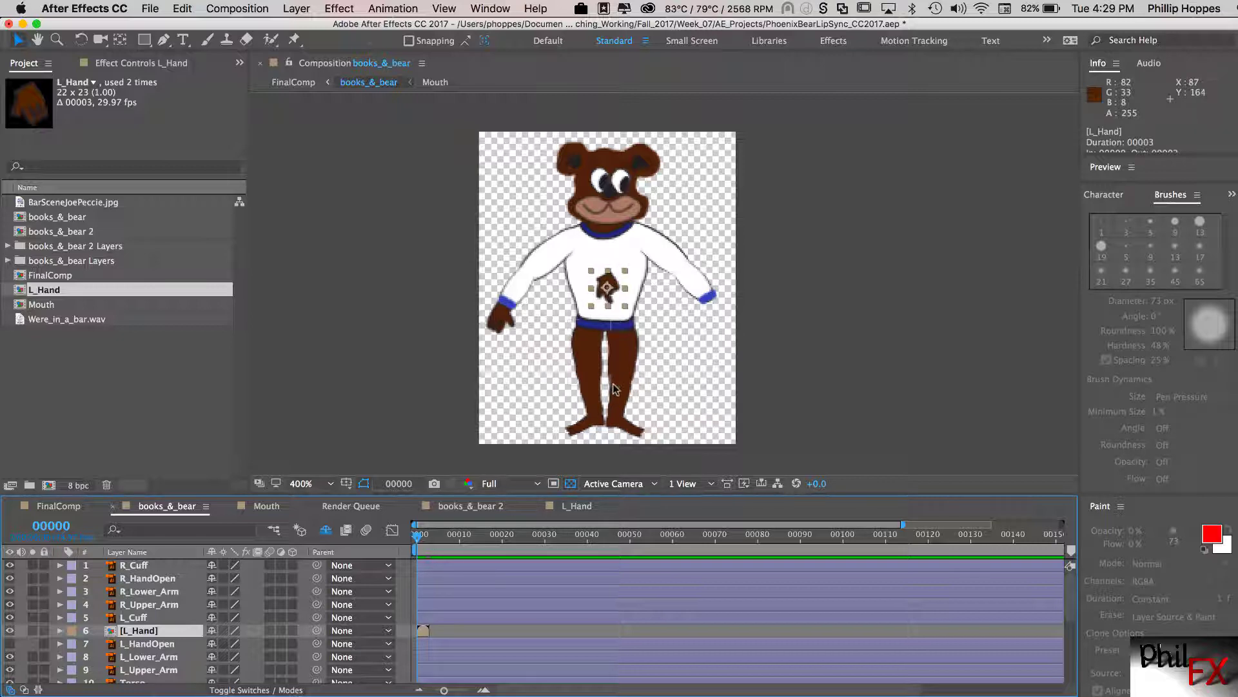
- At 800% zoom, move L_Hand's anchor point, then place the hand on the wrist at 150.3, 110.8
{"action": "key", "text": "period"}
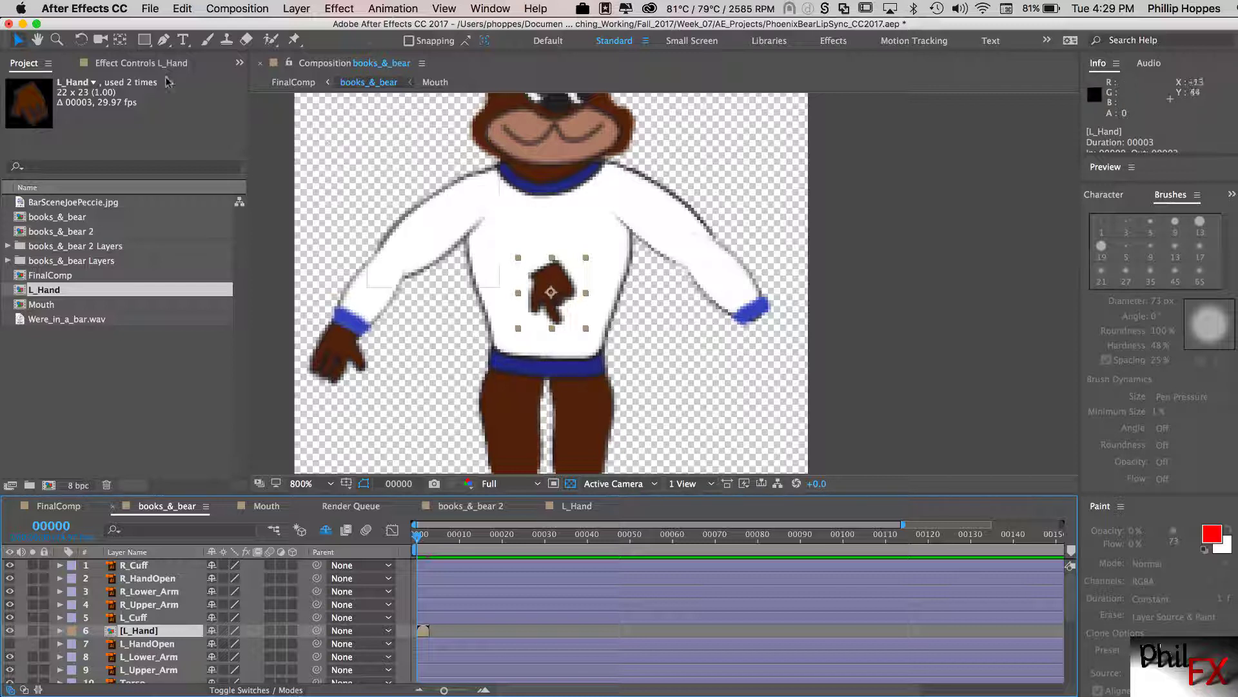
{"action": "key", "text": "y"}
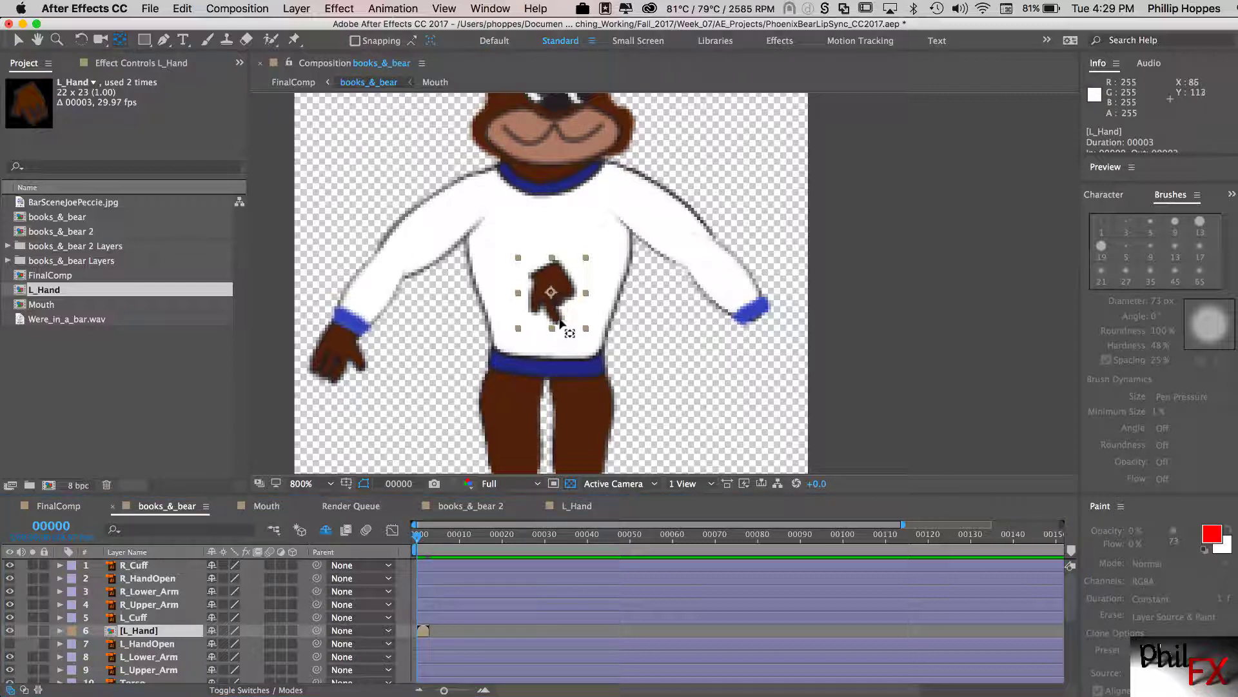
{"action": "left_click_drag", "start_coordinate": [553, 320], "coordinate": [545, 270]}
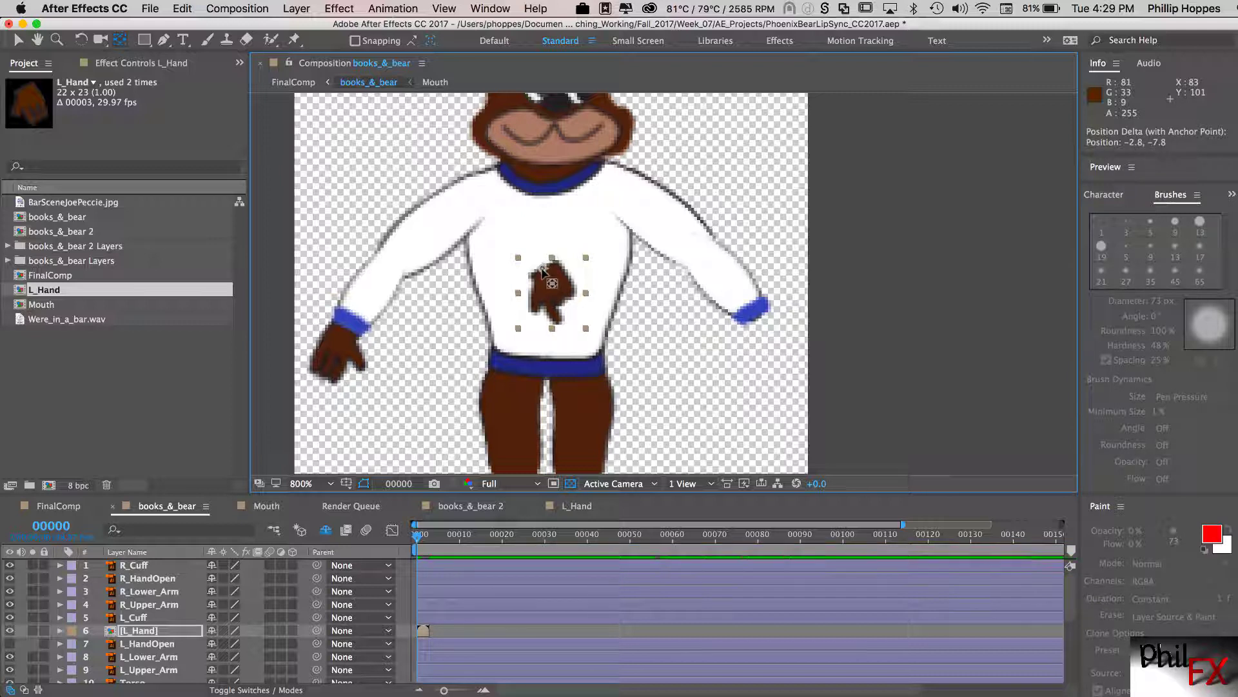
{"action": "left_click", "coordinate": [18, 40]}
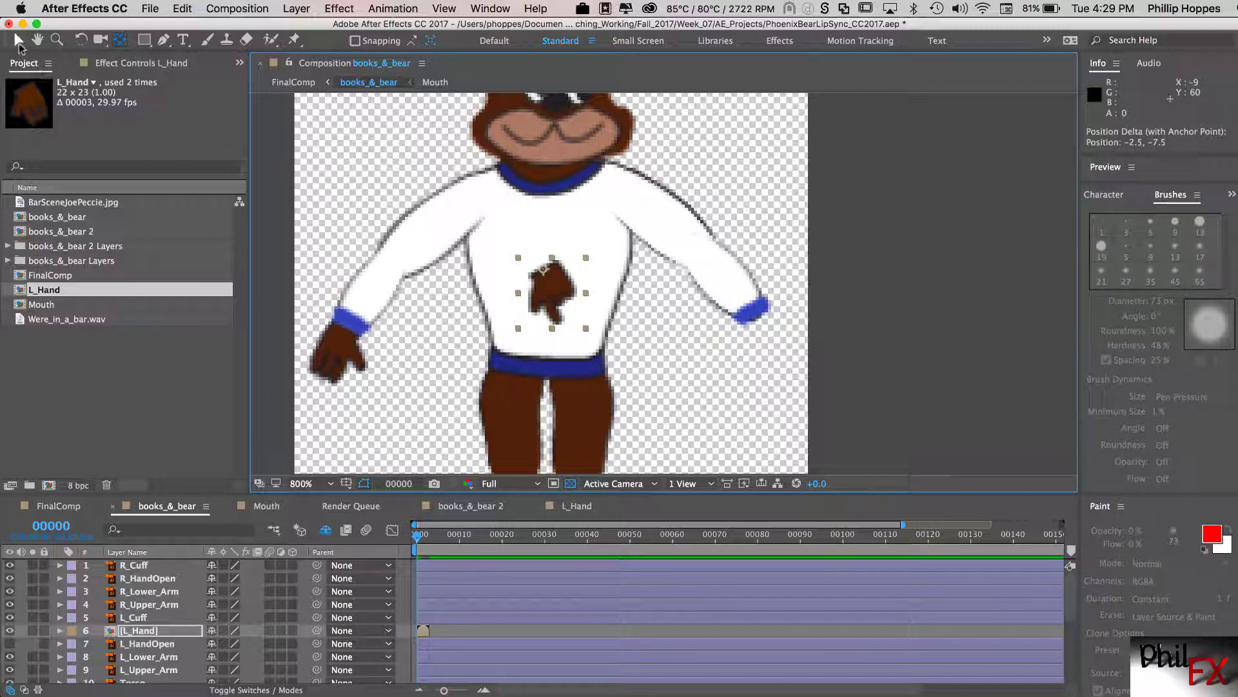
{"action": "left_click_drag", "start_coordinate": [549, 289], "coordinate": [762, 339]}
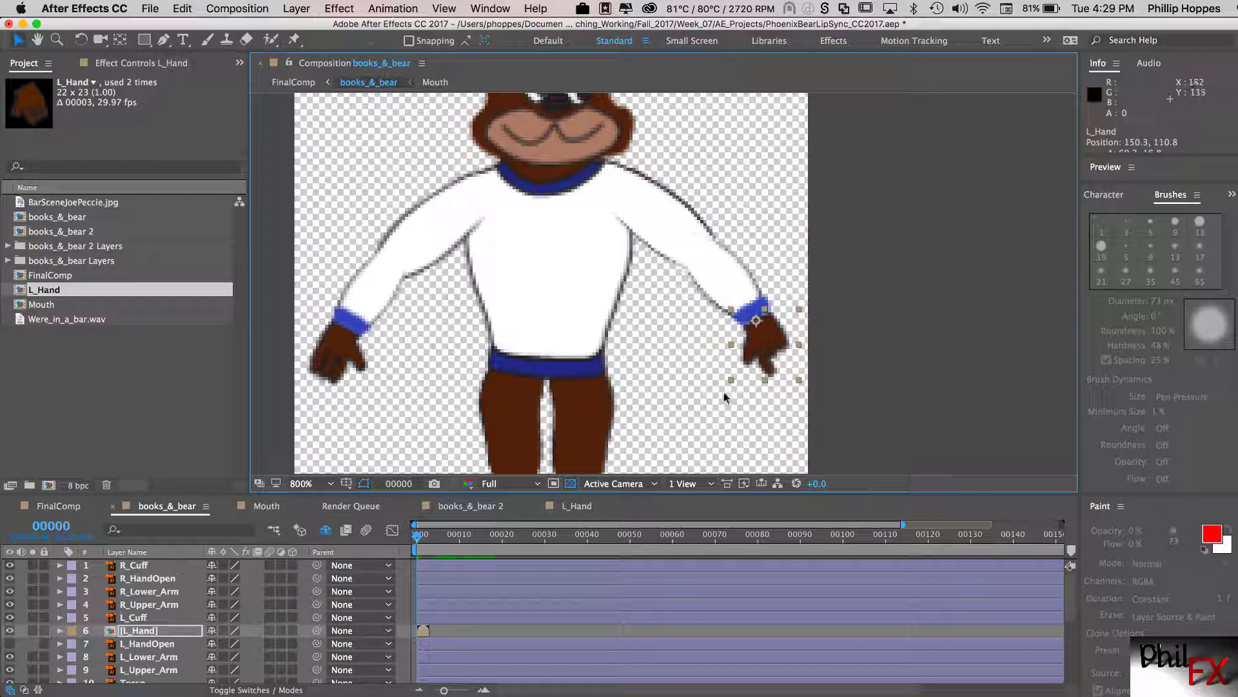
- Set the L_Hand layer's Rotation to -2.0° so the hand fits the bear's cuff
{"action": "left_click", "coordinate": [710, 400]}
{"action": "left_click", "coordinate": [770, 355]}
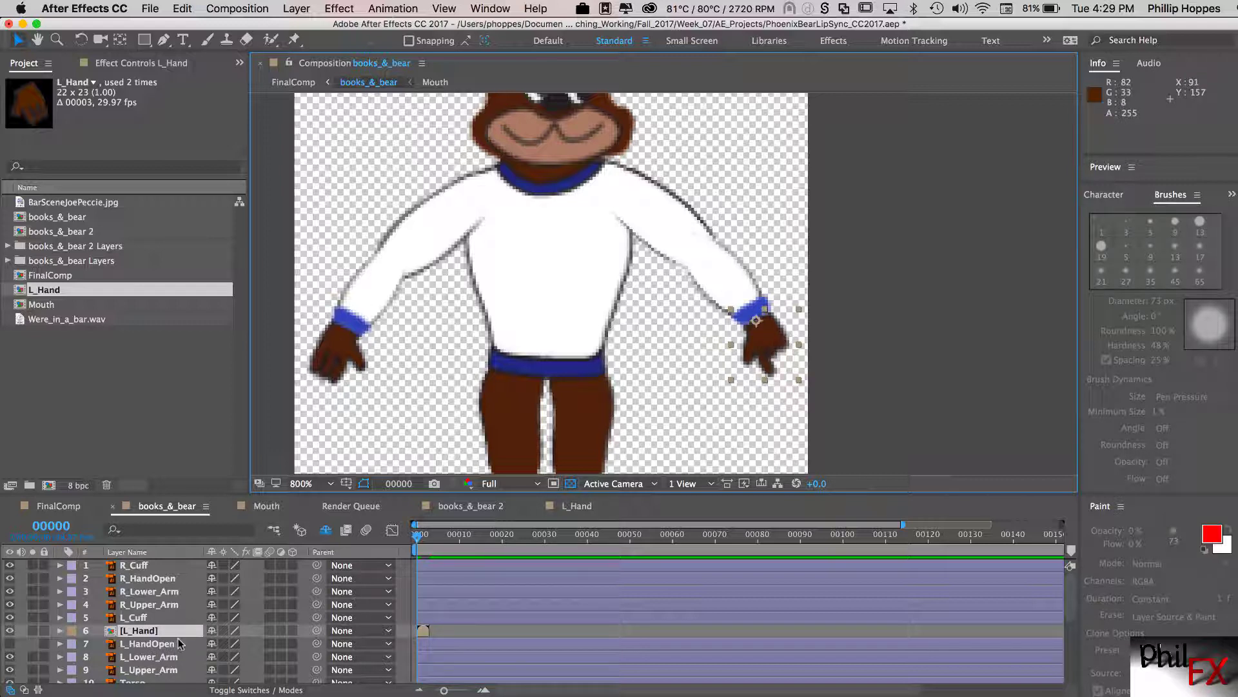
{"action": "key", "text": "r"}
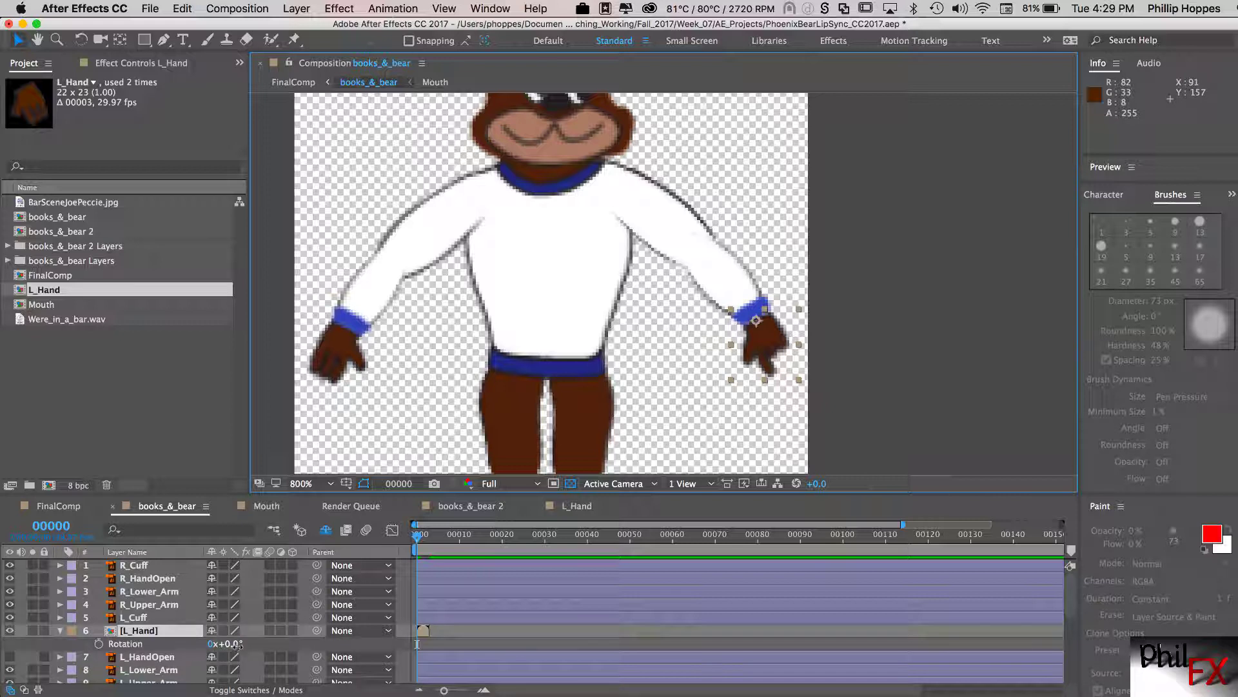
{"action": "left_click_drag", "start_coordinate": [229, 644], "coordinate": [236, 644]}
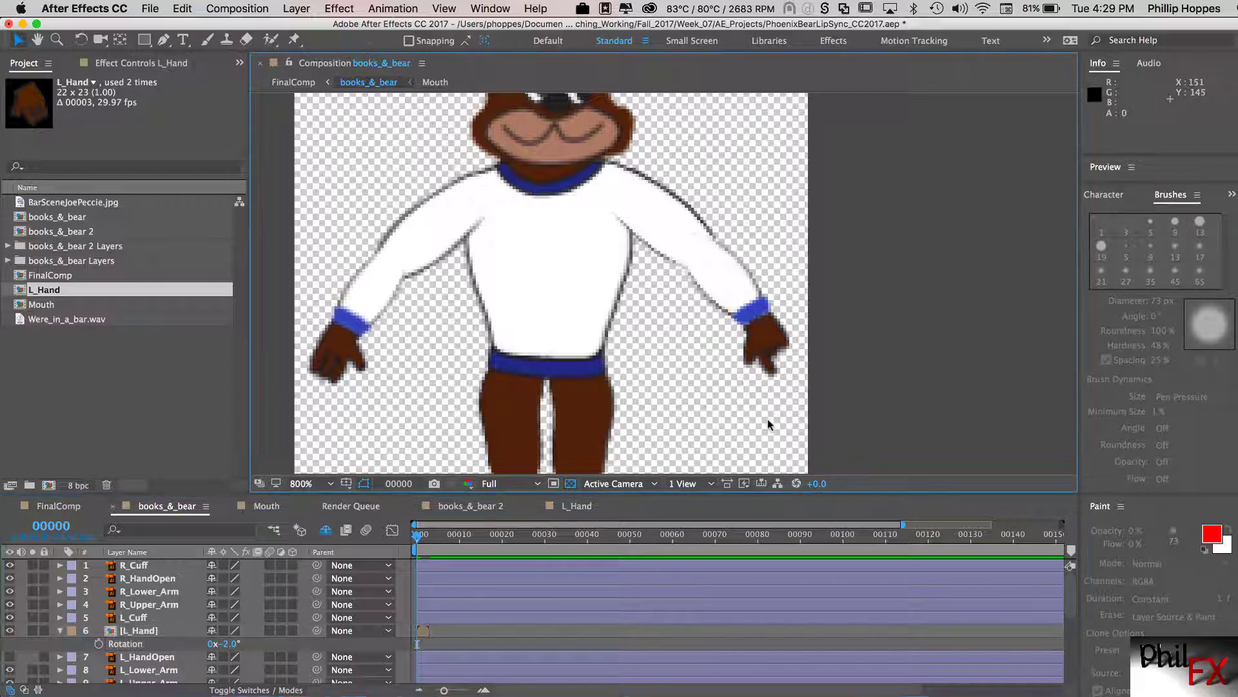
{"action": "left_click", "coordinate": [768, 340]}
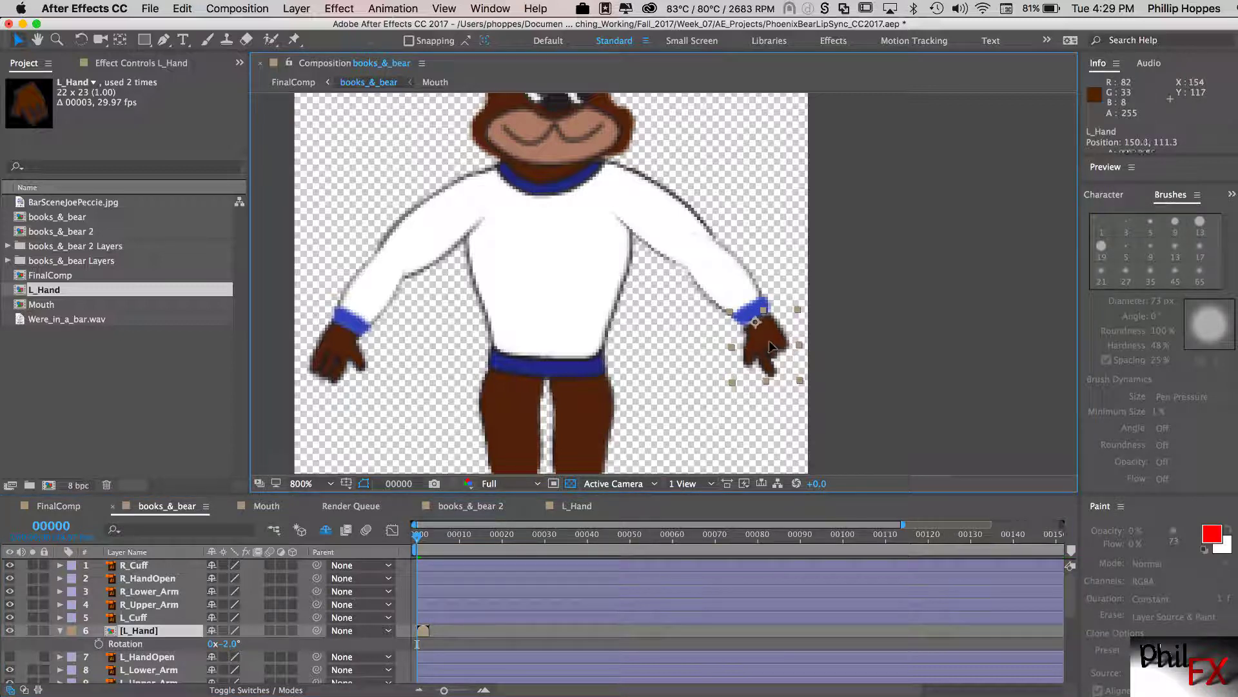
{"action": "left_click", "coordinate": [692, 372]}
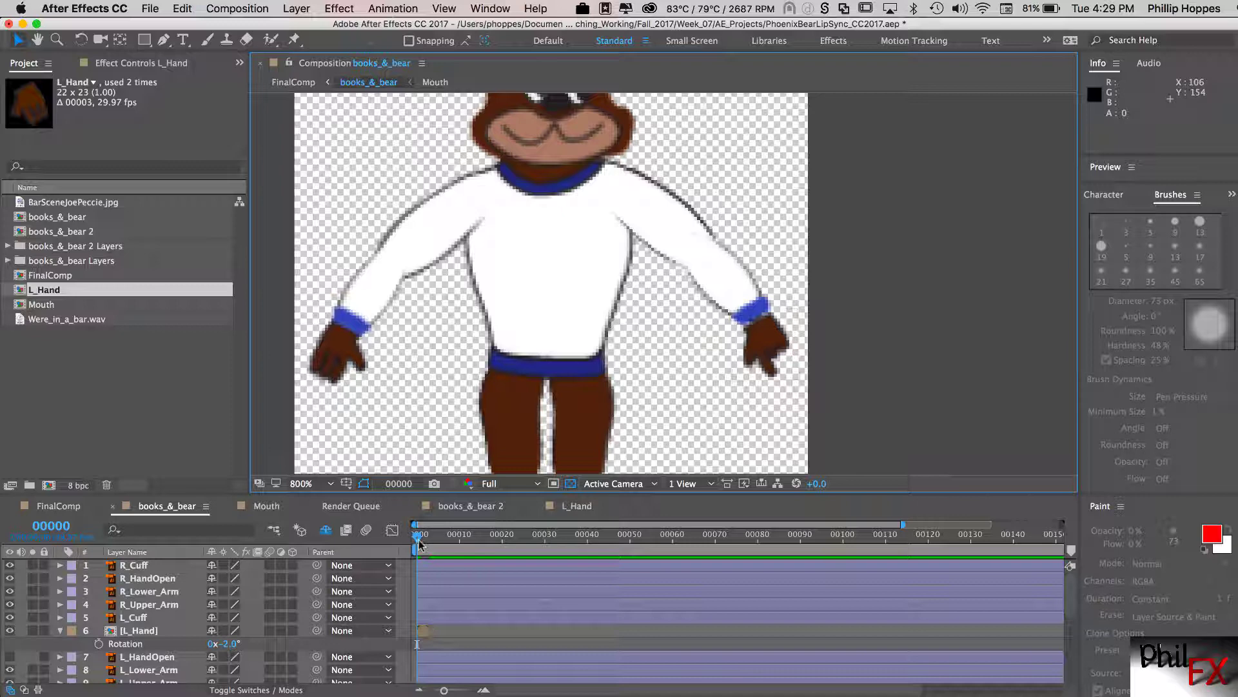
- Enable Time Remapping on the L_Hand layer and stretch it to the composition's end
{"action": "mouse_move", "coordinate": [420, 544]}
{"action": "left_mouse_down"}
{"action": "mouse_move", "coordinate": [450, 538]}
{"action": "mouse_move", "coordinate": [416, 539]}
{"action": "left_mouse_up"}
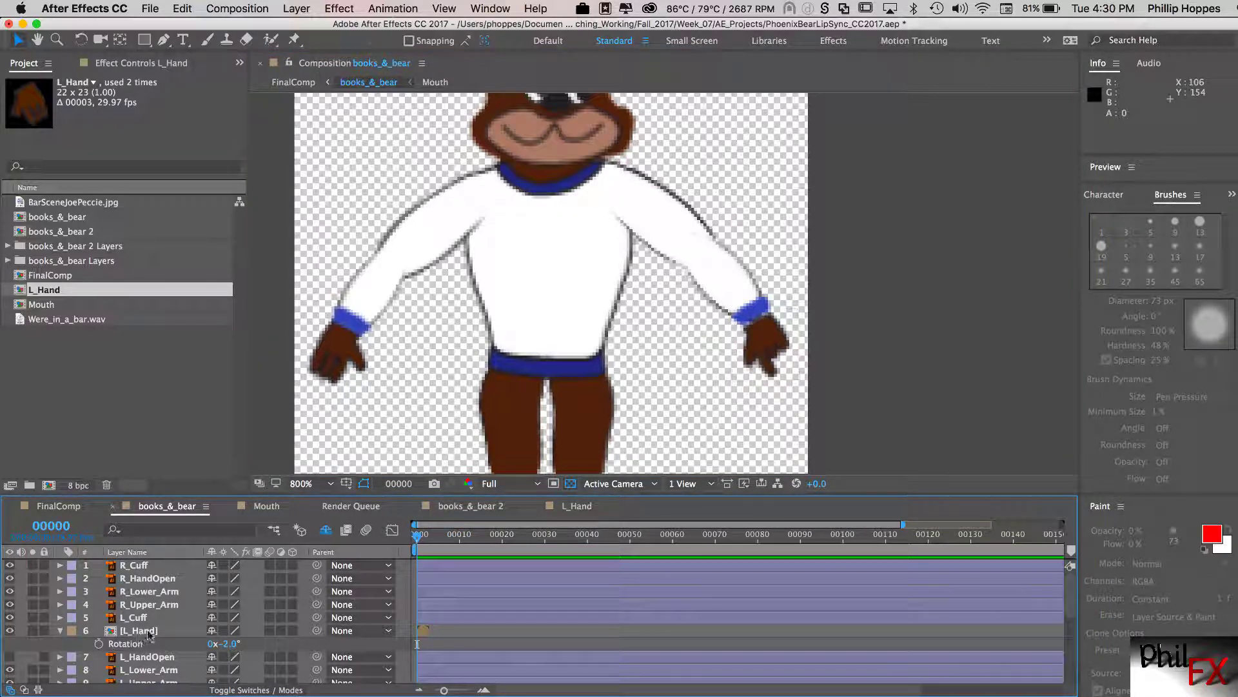
{"action": "left_click", "coordinate": [60, 630]}
{"action": "left_click", "coordinate": [118, 632]}
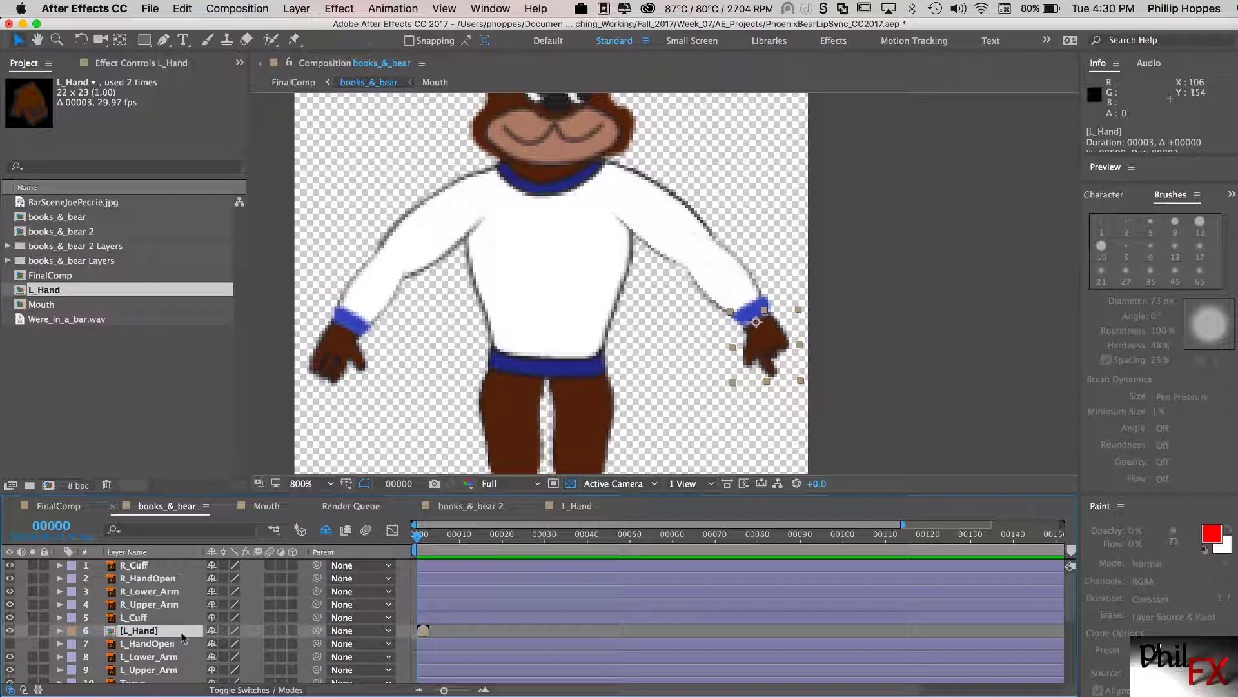
{"action": "right_click", "coordinate": [138, 636]}
{"action": "mouse_move", "coordinate": [184, 304]}
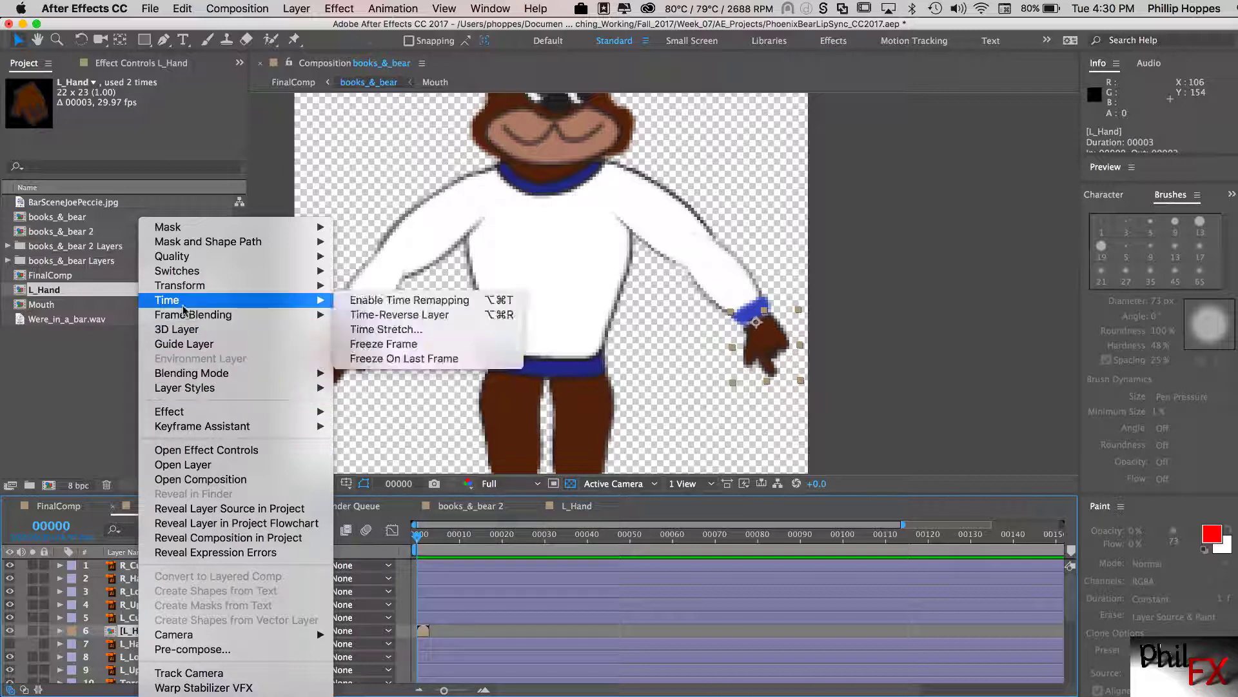
{"action": "left_click", "coordinate": [368, 300]}
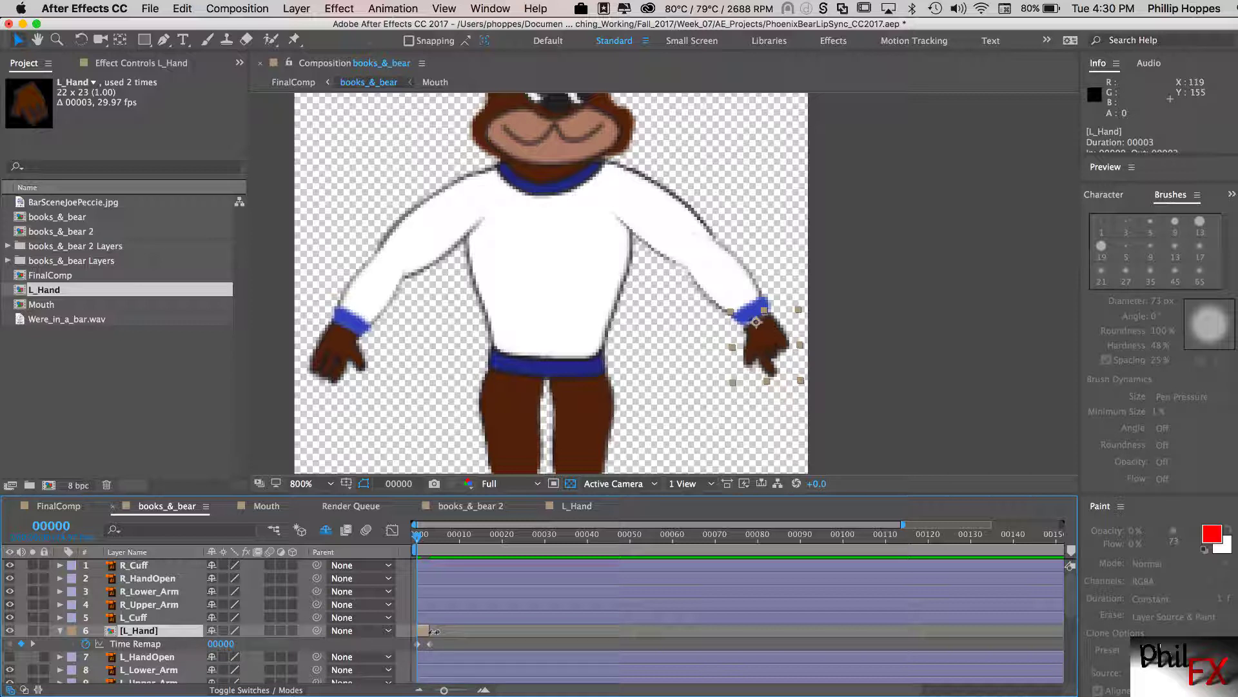
{"action": "left_click_drag", "start_coordinate": [429, 632], "coordinate": [1064, 637]}
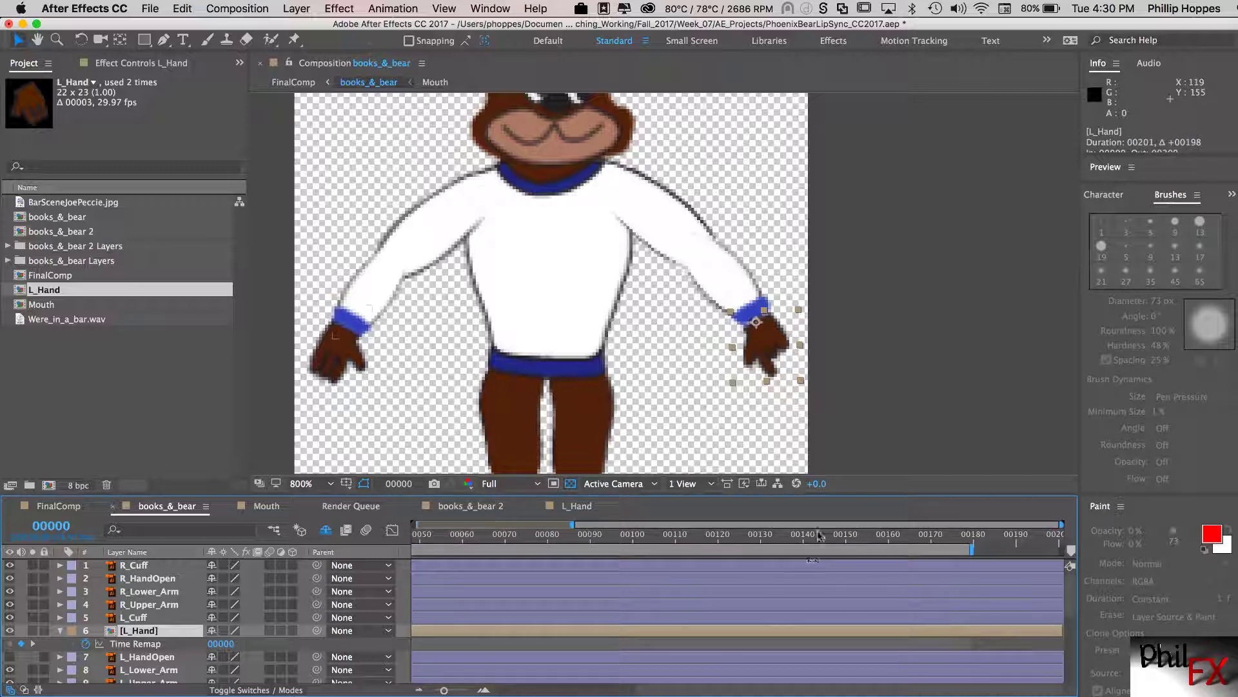
- Delete the Time Remap keyframe at frame 00003, keeping only the one at 00000
{"action": "left_click_drag", "start_coordinate": [858, 526], "coordinate": [452, 535]}
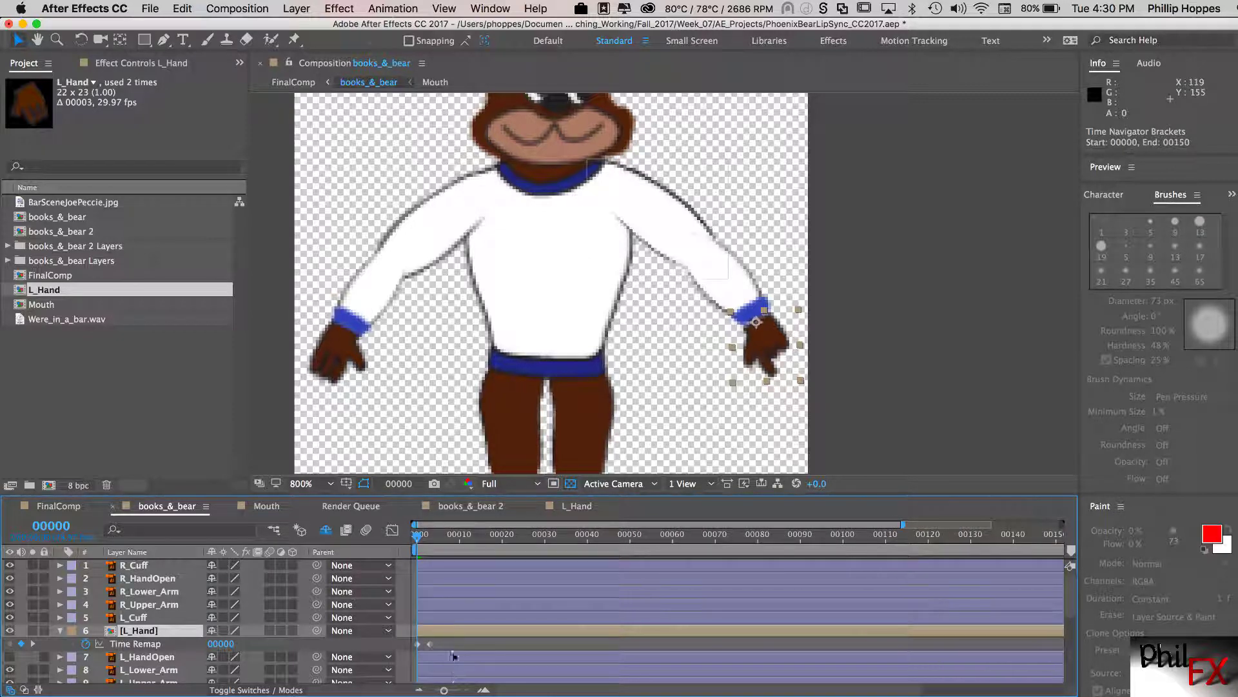
{"action": "left_click", "coordinate": [430, 644]}
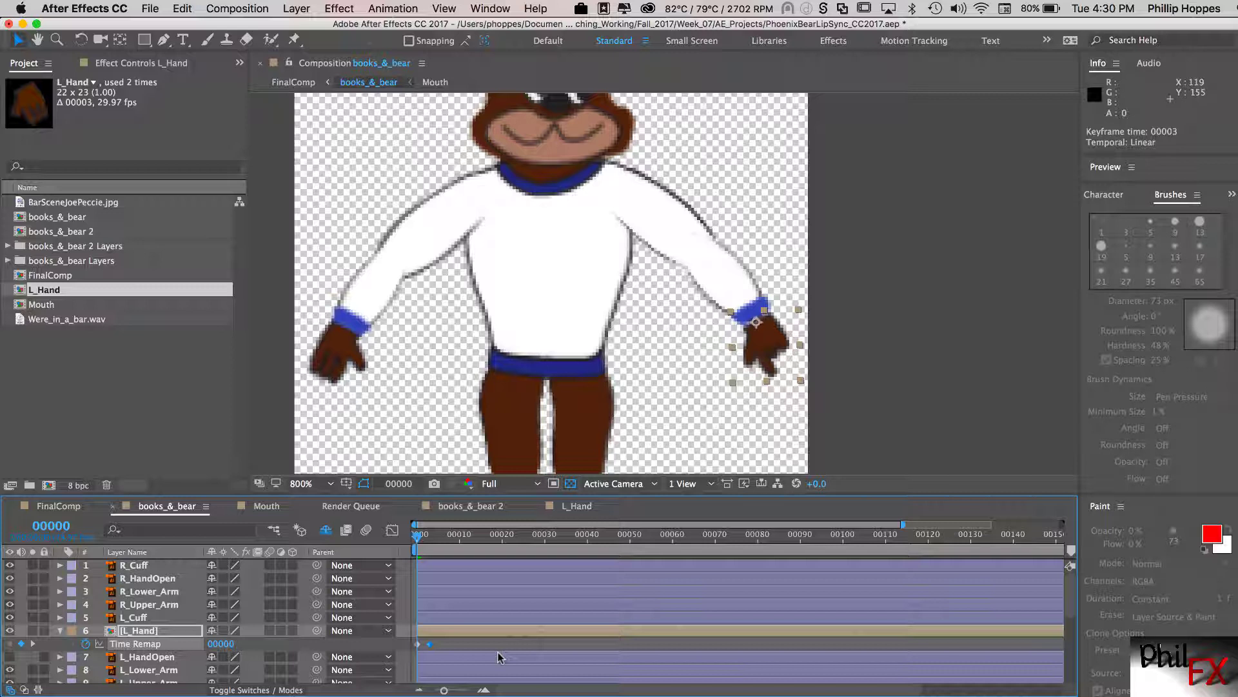
{"action": "key", "text": "Delete"}
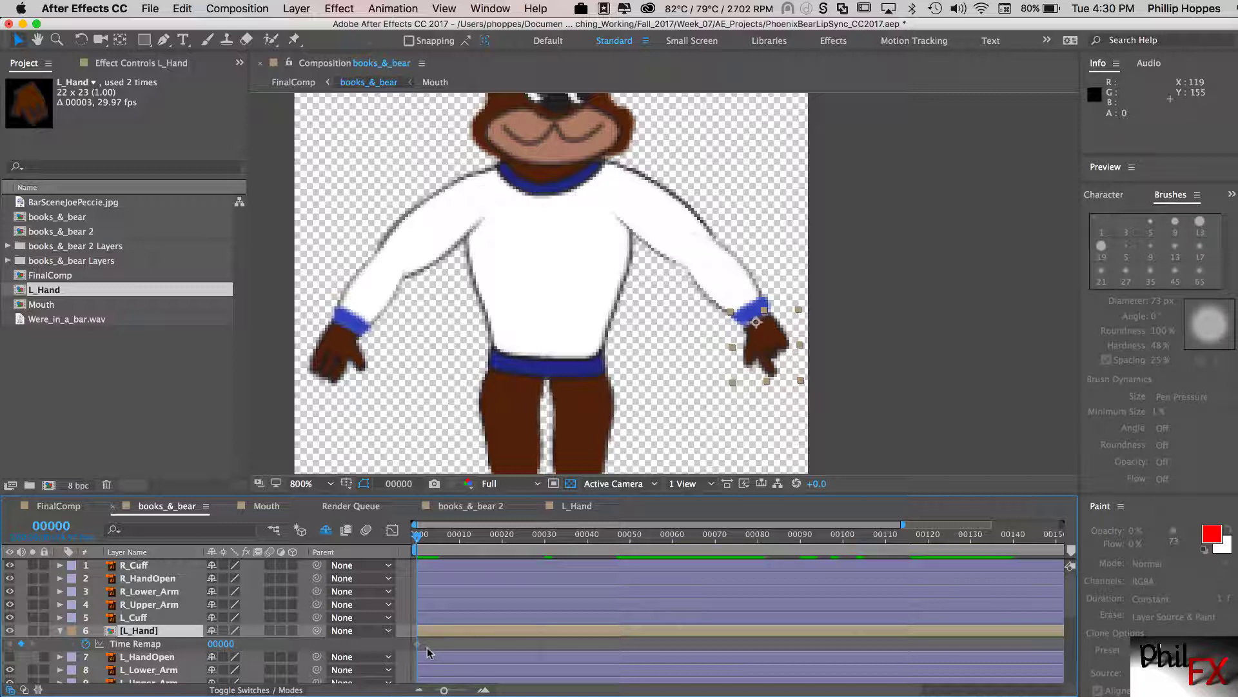
{"action": "left_click", "coordinate": [417, 646]}
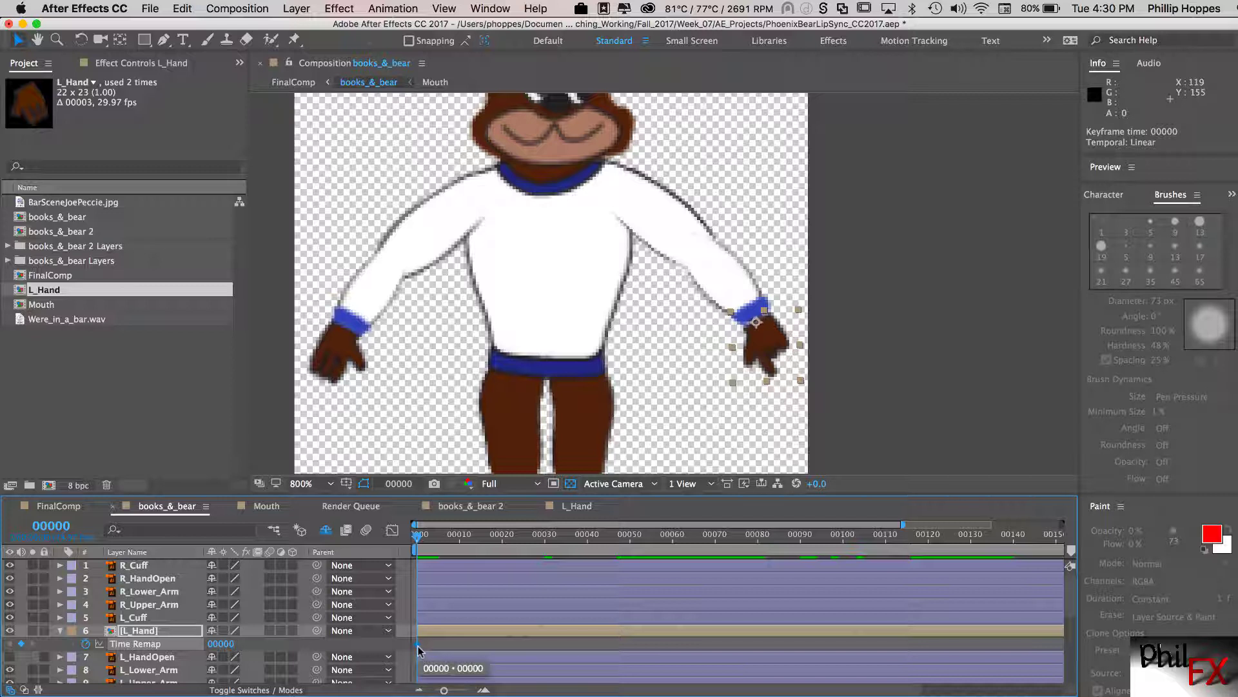
- Make the frame-0 Time Remap keyframe a hold keyframe
{"action": "right_click", "coordinate": [418, 647]}
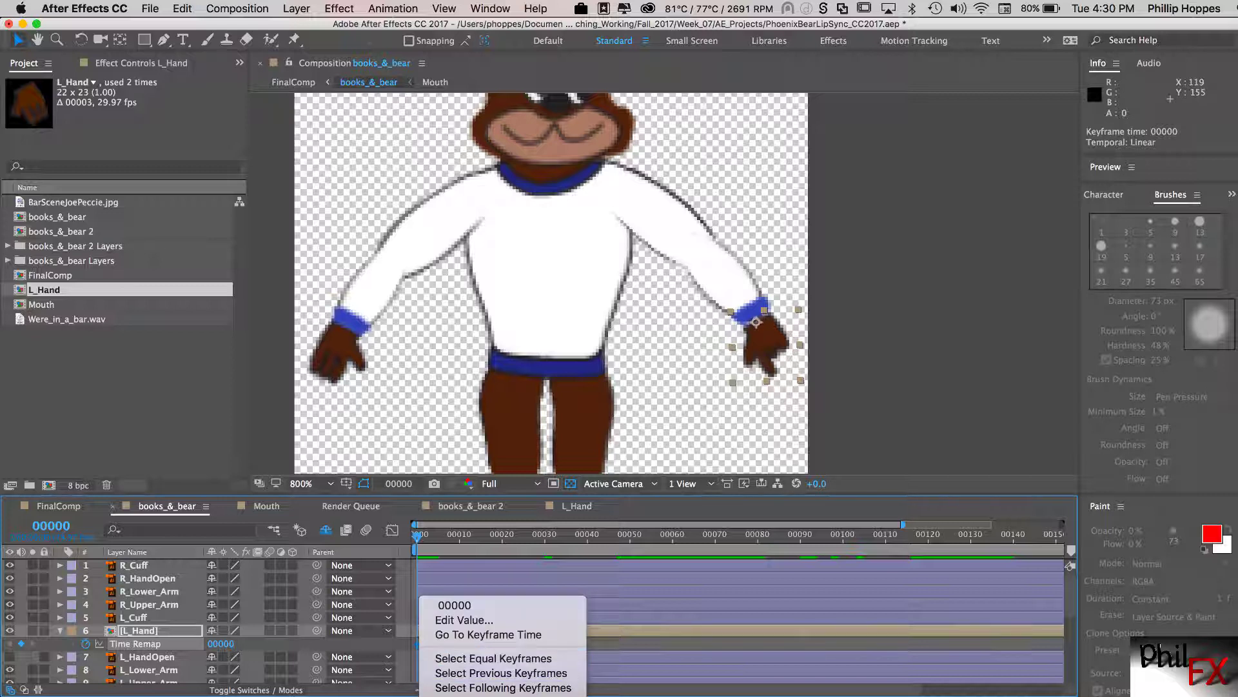
{"action": "key", "text": "Escape"}
{"action": "key", "text": "super+alt+h"}
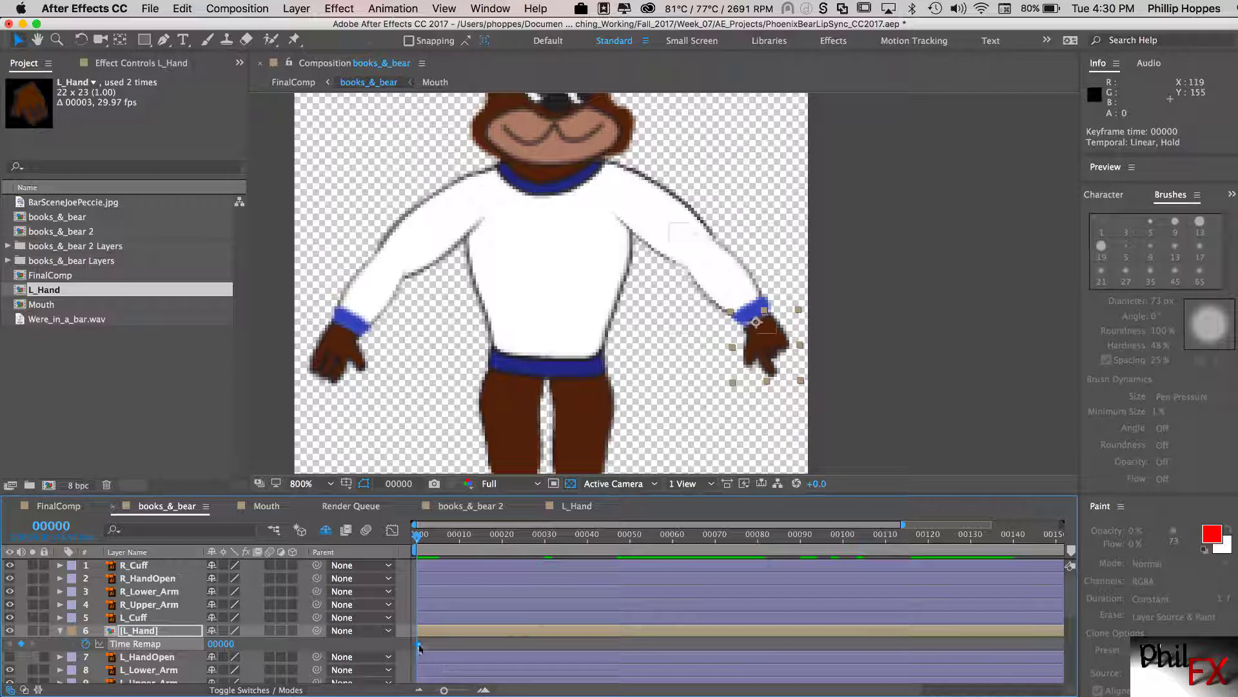
- Switch the timeline's time display from timecode to frame numbers
{"action": "left_click", "coordinate": [64, 529], "text": "super"}
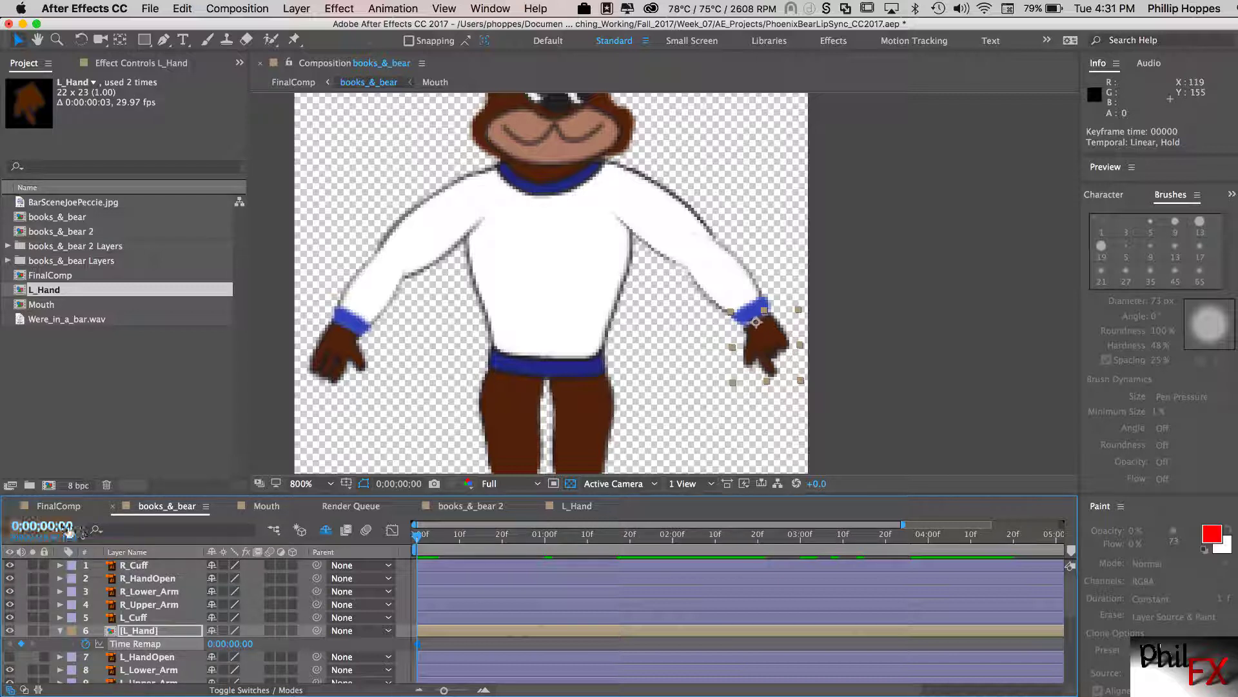
{"action": "left_click", "coordinate": [24, 533], "text": "super"}
{"action": "left_click", "coordinate": [19, 537], "text": "super"}
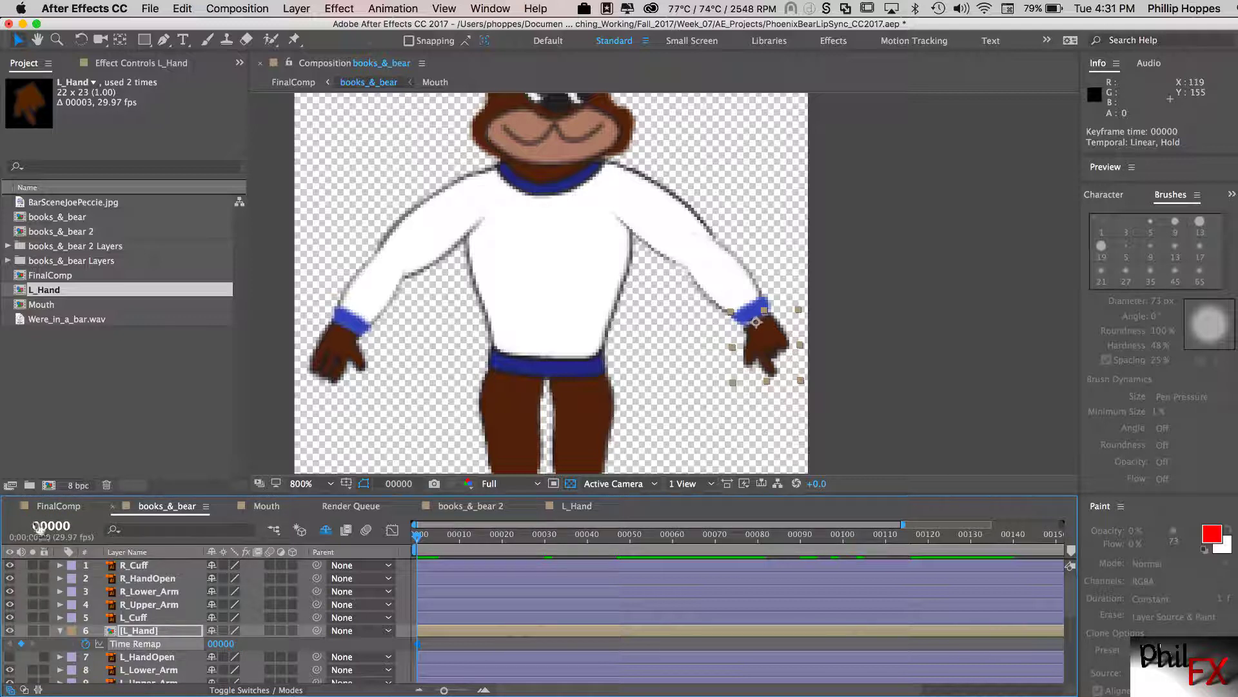
{"action": "left_click", "coordinate": [52, 529], "text": "super"}
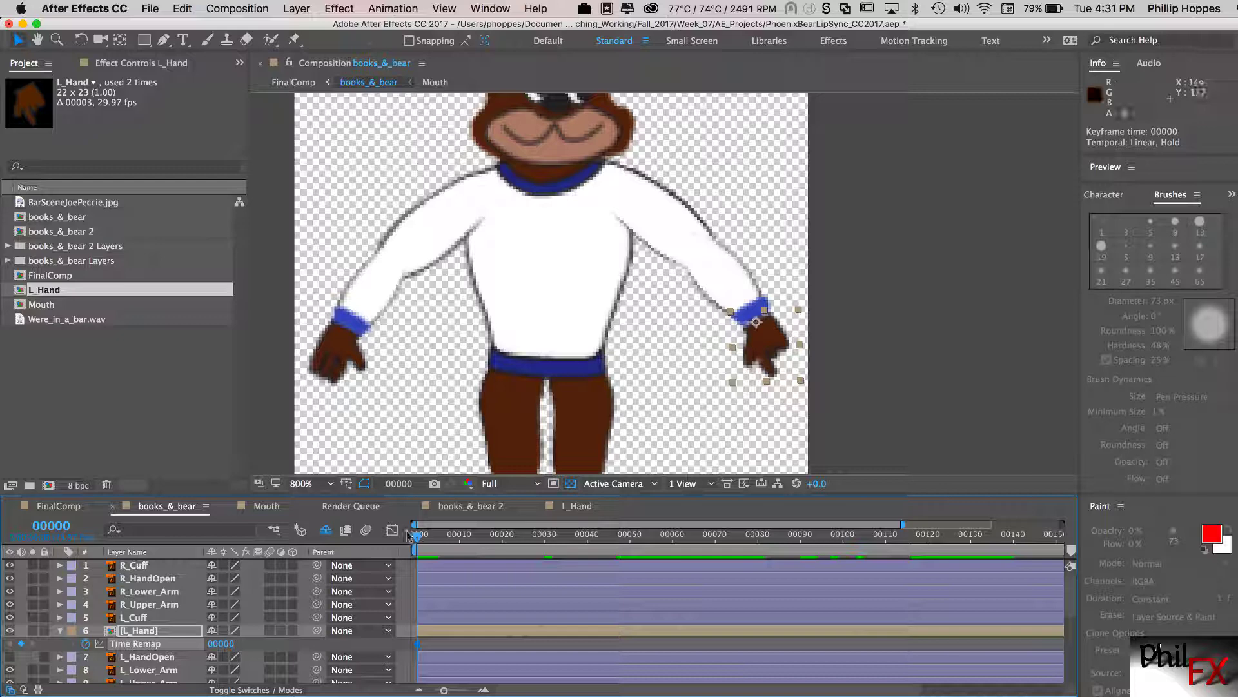
{"action": "left_click", "coordinate": [576, 506]}
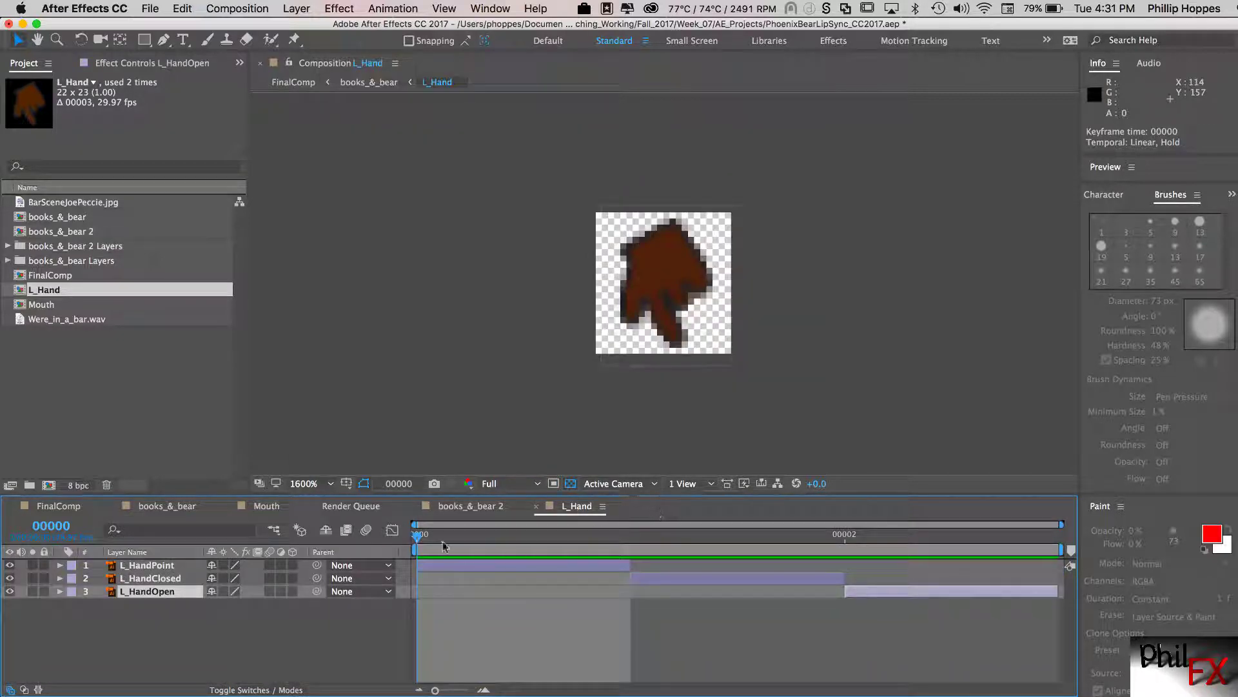
{"action": "left_click_drag", "start_coordinate": [504, 537], "coordinate": [443, 551]}
{"action": "left_click", "coordinate": [167, 505]}
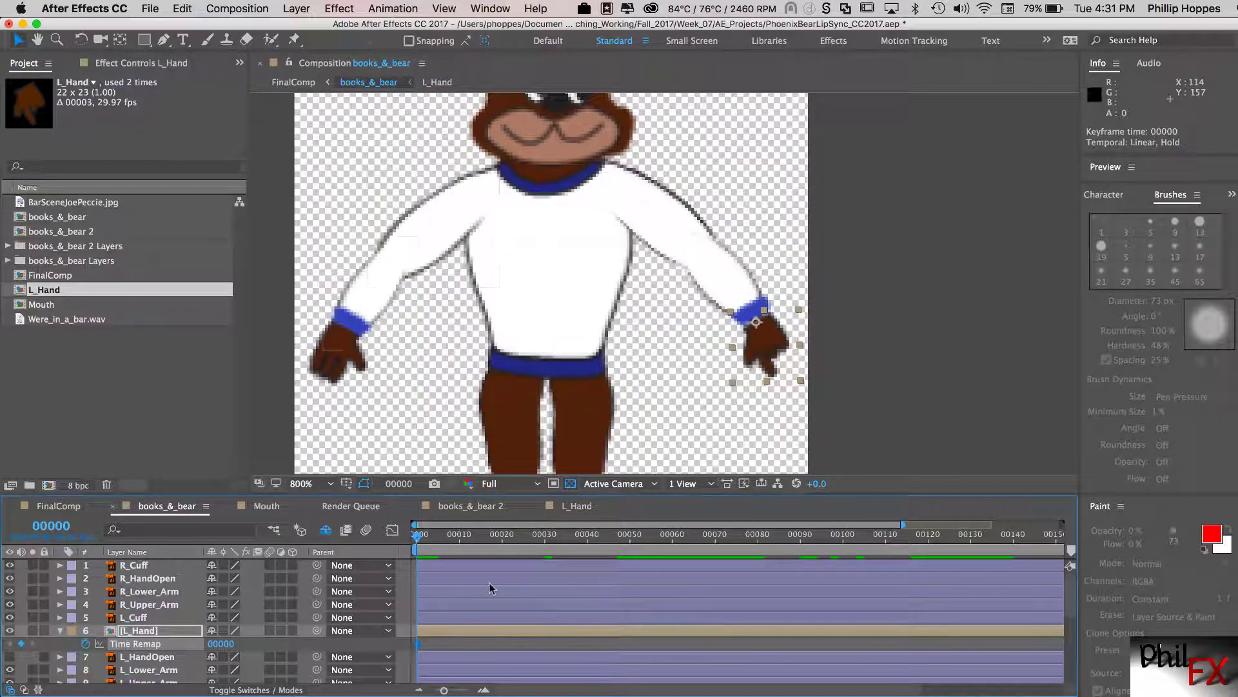
- Set a Time Remap value of 1 at frame 10 and scrub to check the hand swap
{"action": "left_click_drag", "start_coordinate": [417, 539], "coordinate": [460, 540]}
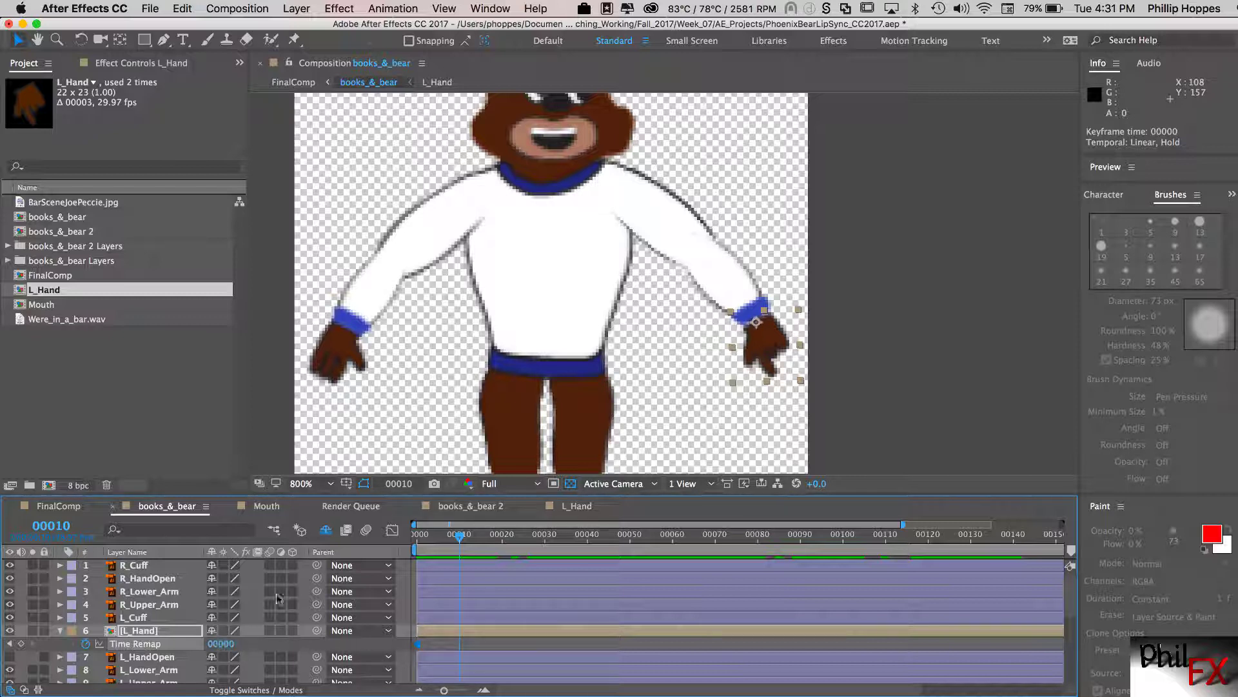
{"action": "left_click", "coordinate": [224, 647]}
{"action": "type", "text": "1"}
{"action": "key", "text": "Return"}
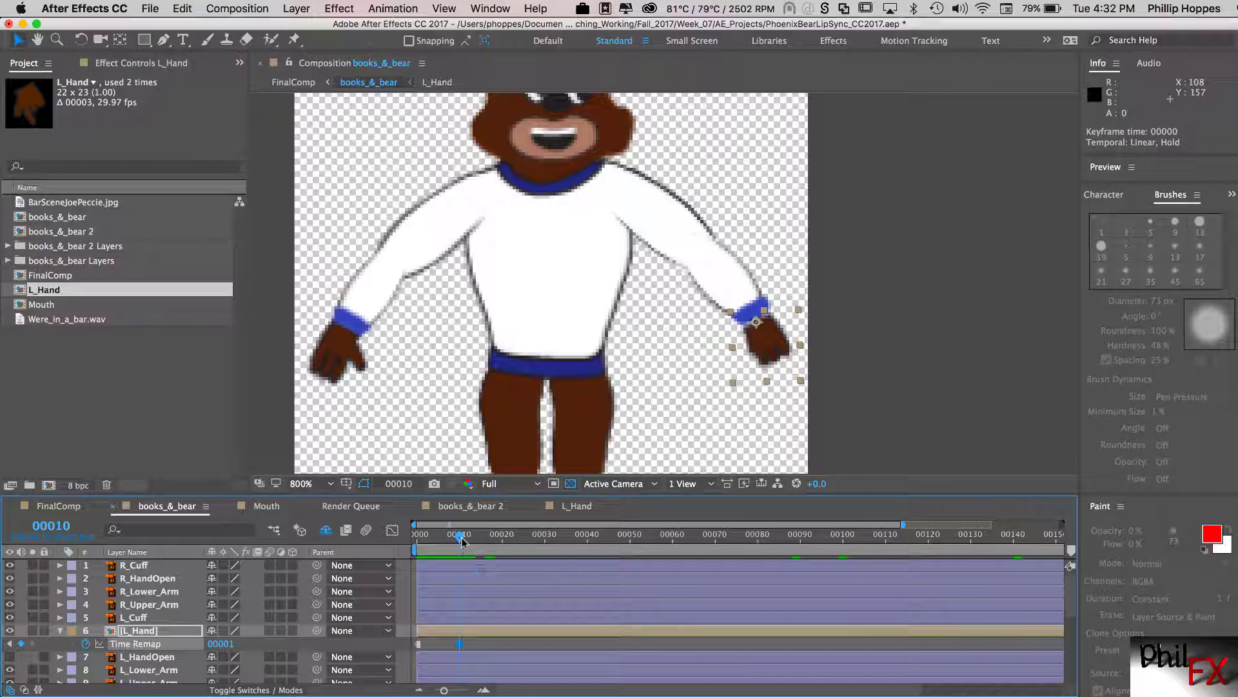
{"action": "left_click_drag", "start_coordinate": [462, 540], "coordinate": [457, 540]}
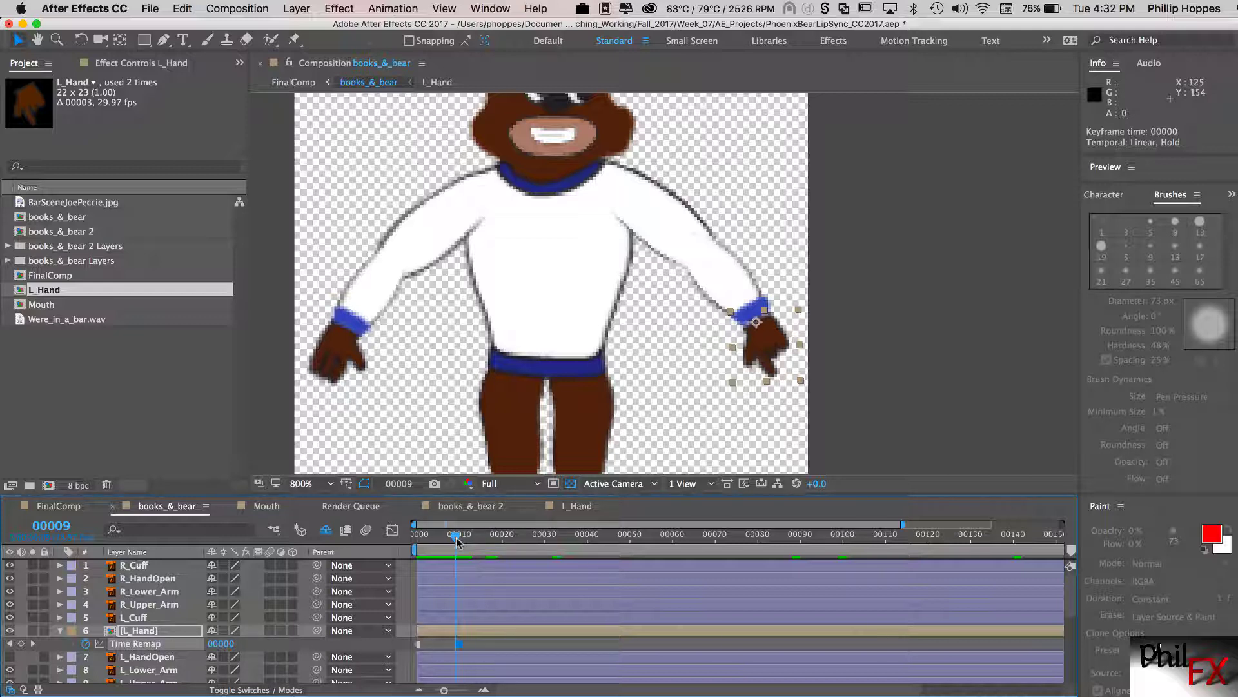
{"action": "left_click_drag", "start_coordinate": [457, 540], "coordinate": [505, 543]}
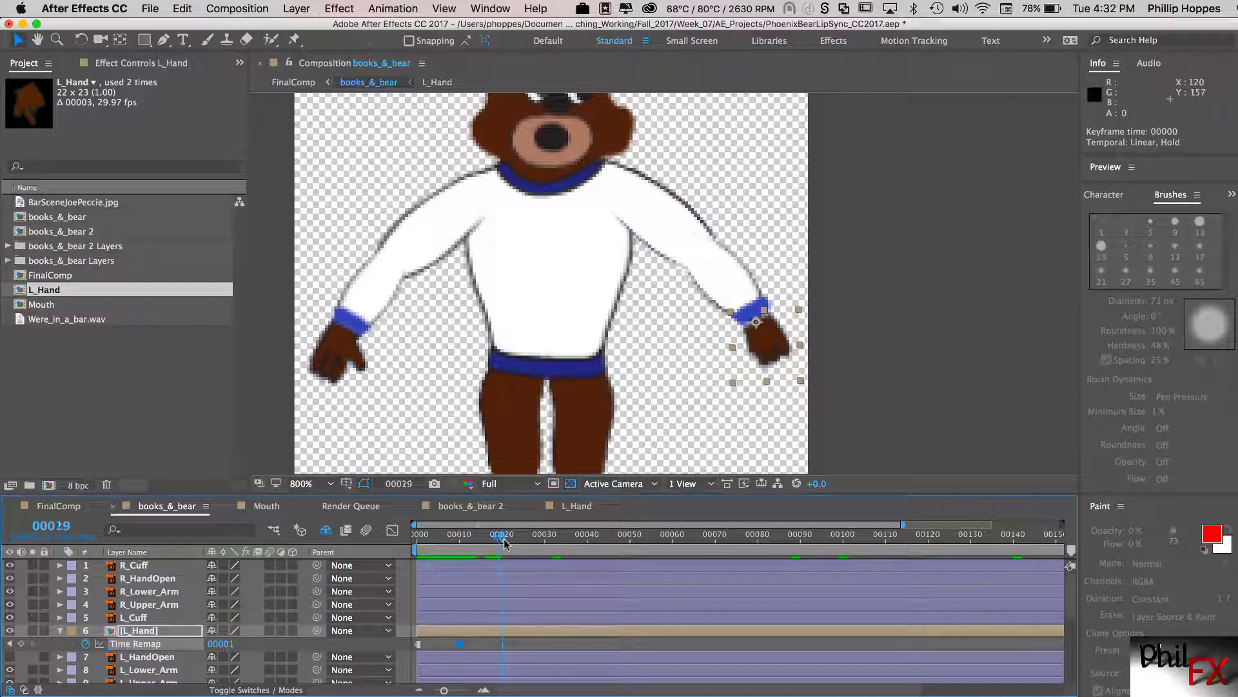
- Add Time Remap values 2 at frame 20 and 0 at frame 30, then scrub back to check
{"action": "left_click", "coordinate": [221, 643]}
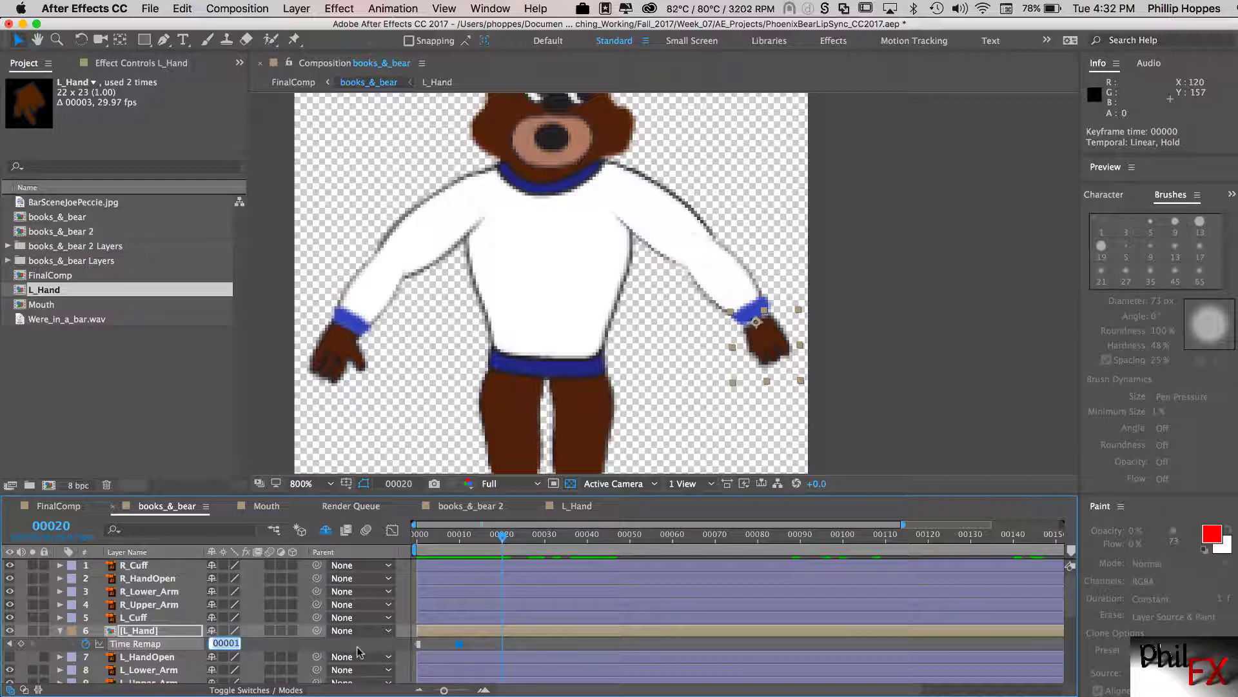
{"action": "type", "text": "2"}
{"action": "key", "text": "Return"}
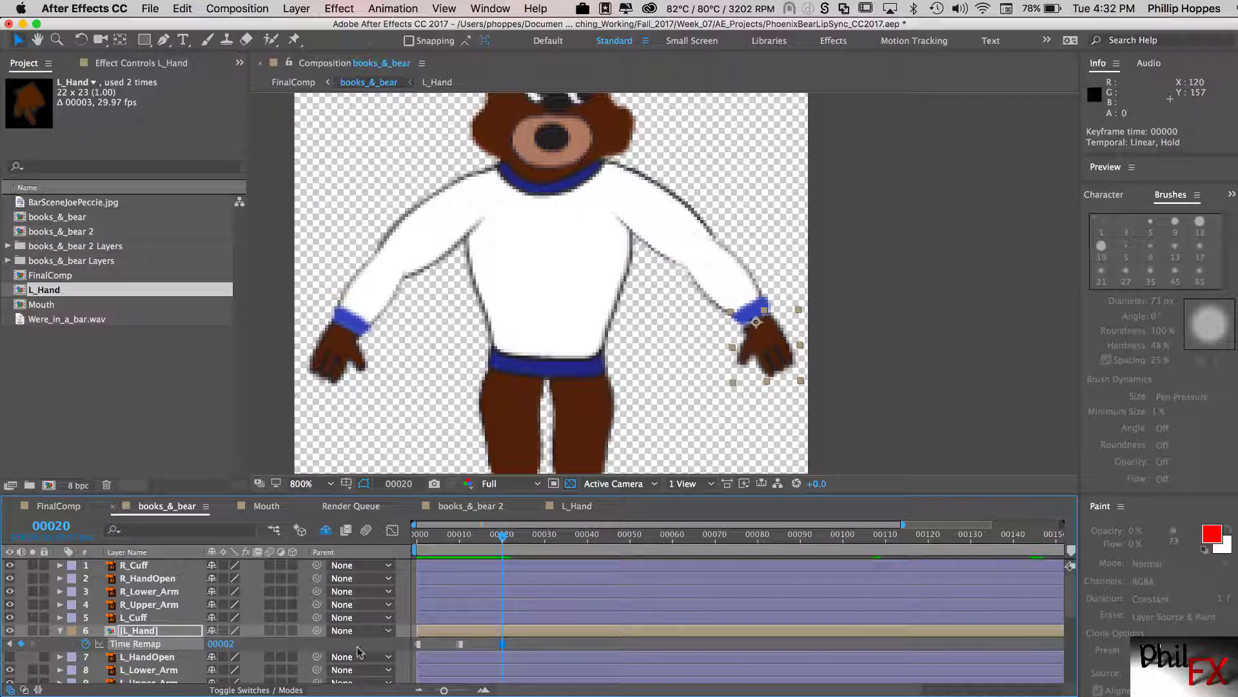
{"action": "left_click_drag", "start_coordinate": [503, 535], "coordinate": [547, 541]}
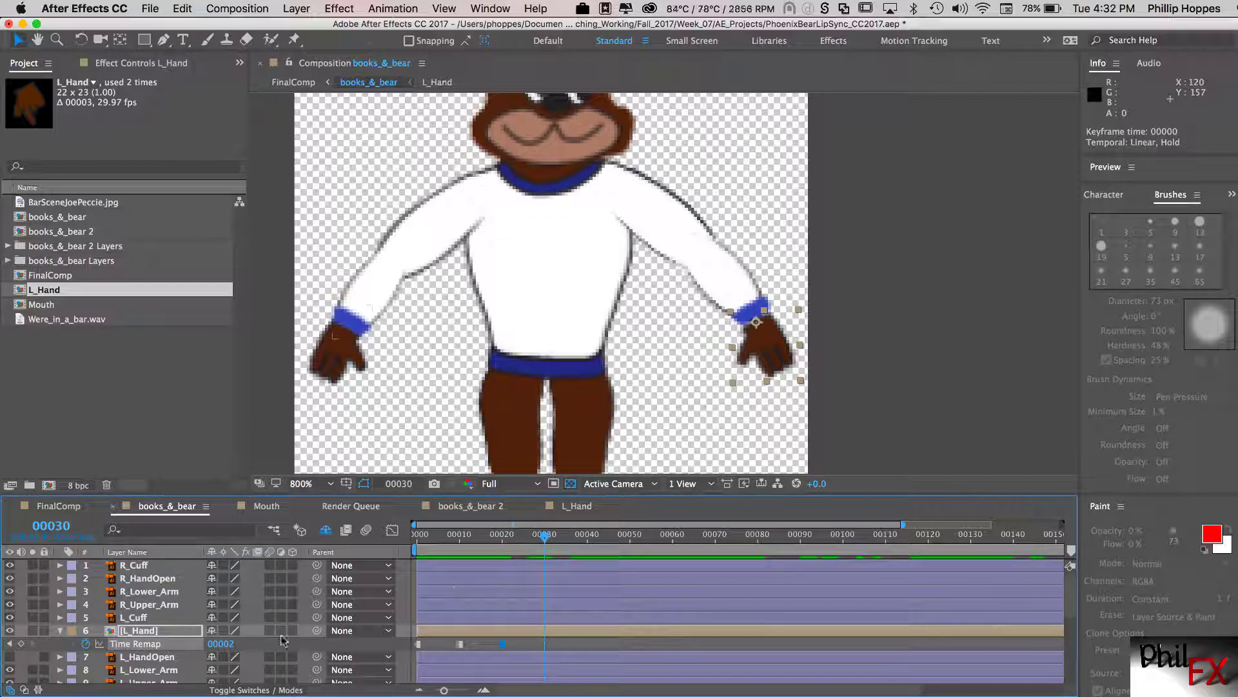
{"action": "left_click", "coordinate": [226, 644]}
{"action": "type", "text": "0"}
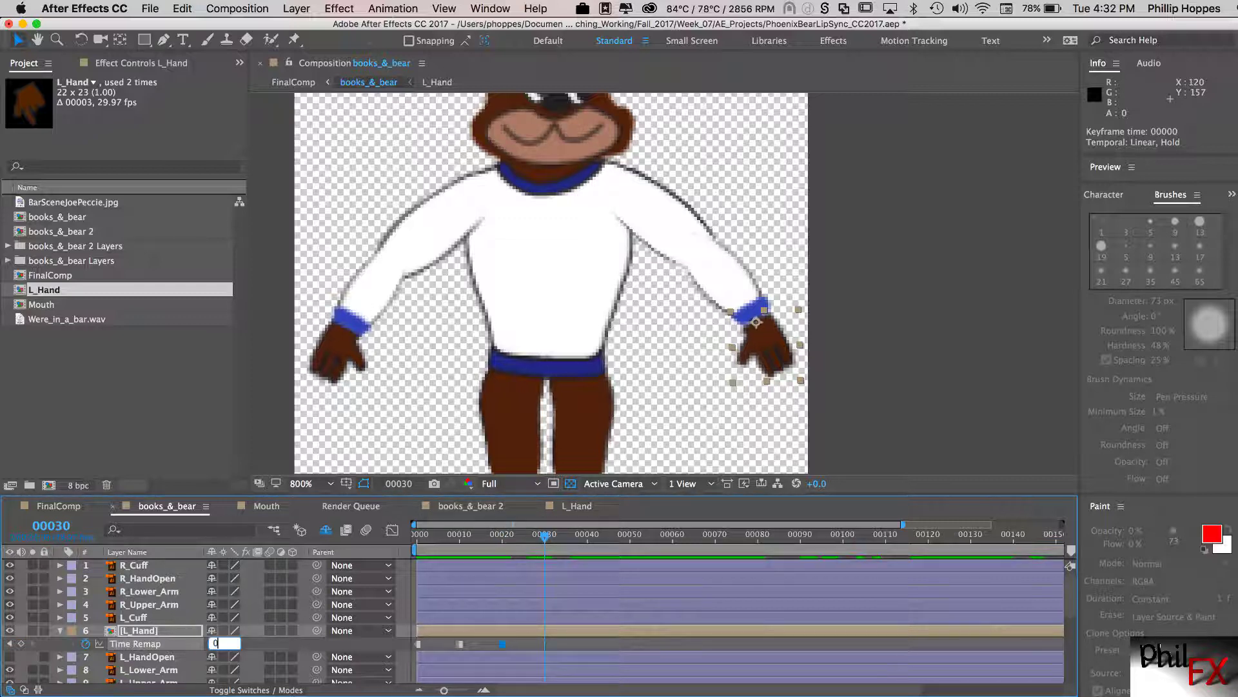
{"action": "key", "text": "Return"}
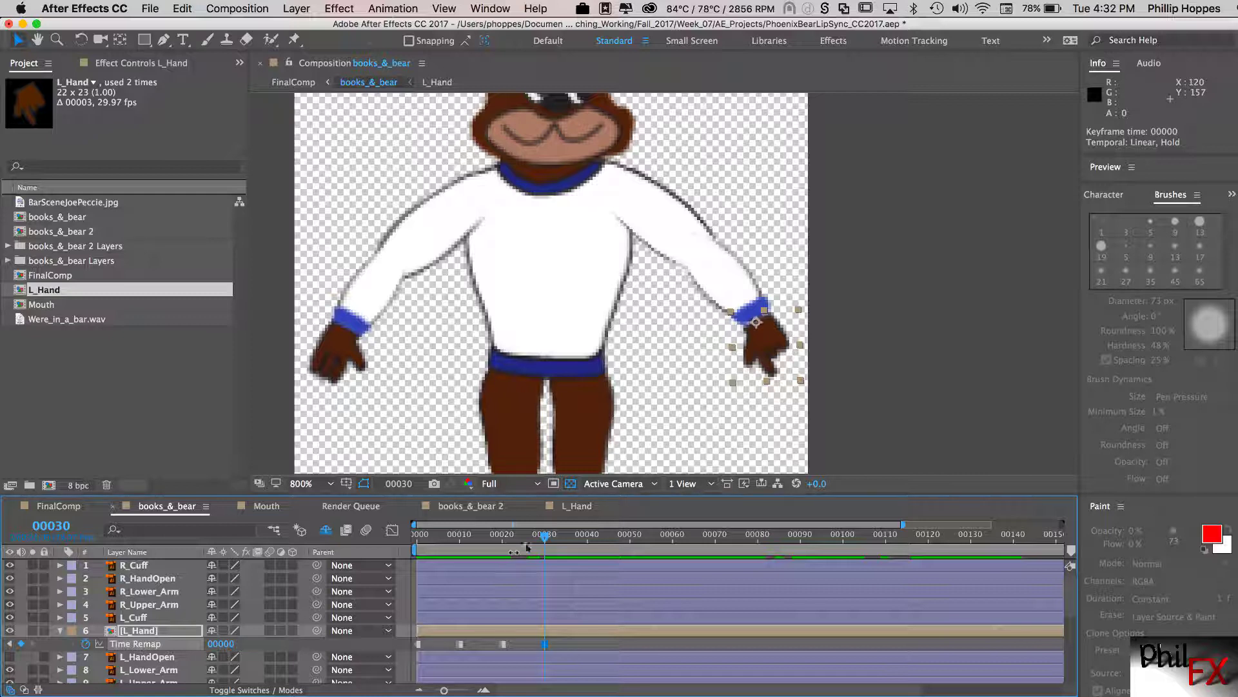
{"action": "left_click_drag", "start_coordinate": [547, 539], "coordinate": [183, 588]}
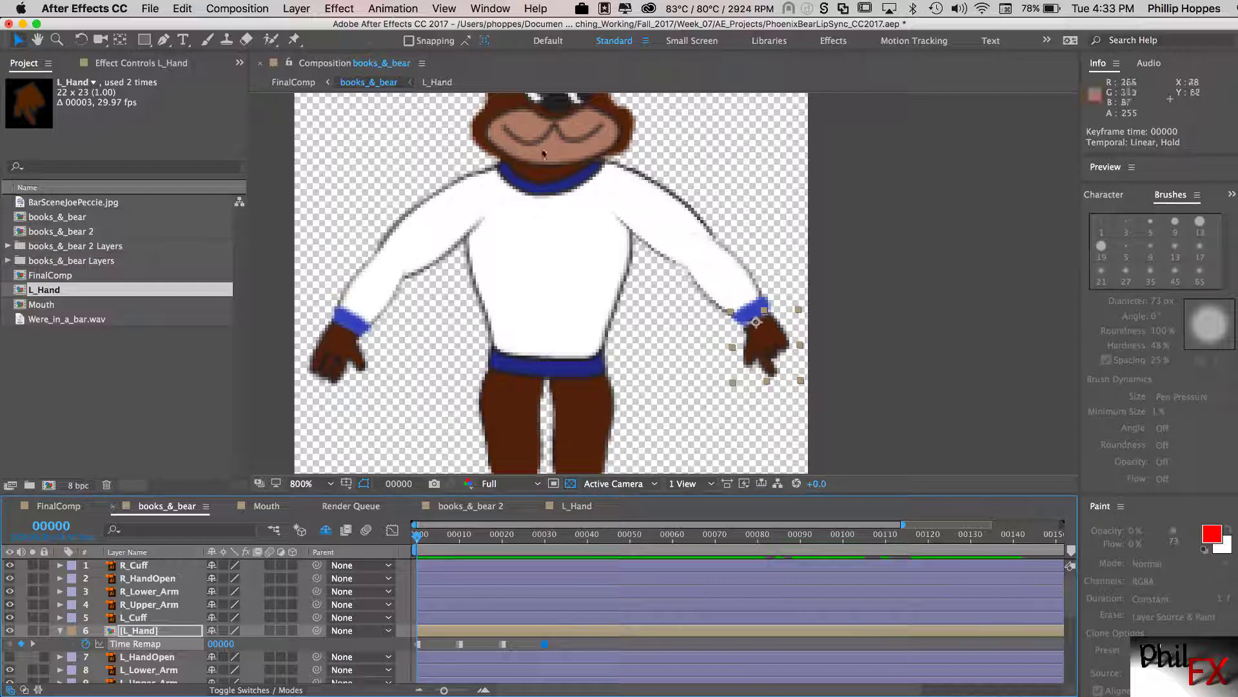
{"action": "left_click_drag", "start_coordinate": [424, 543], "coordinate": [459, 587]}
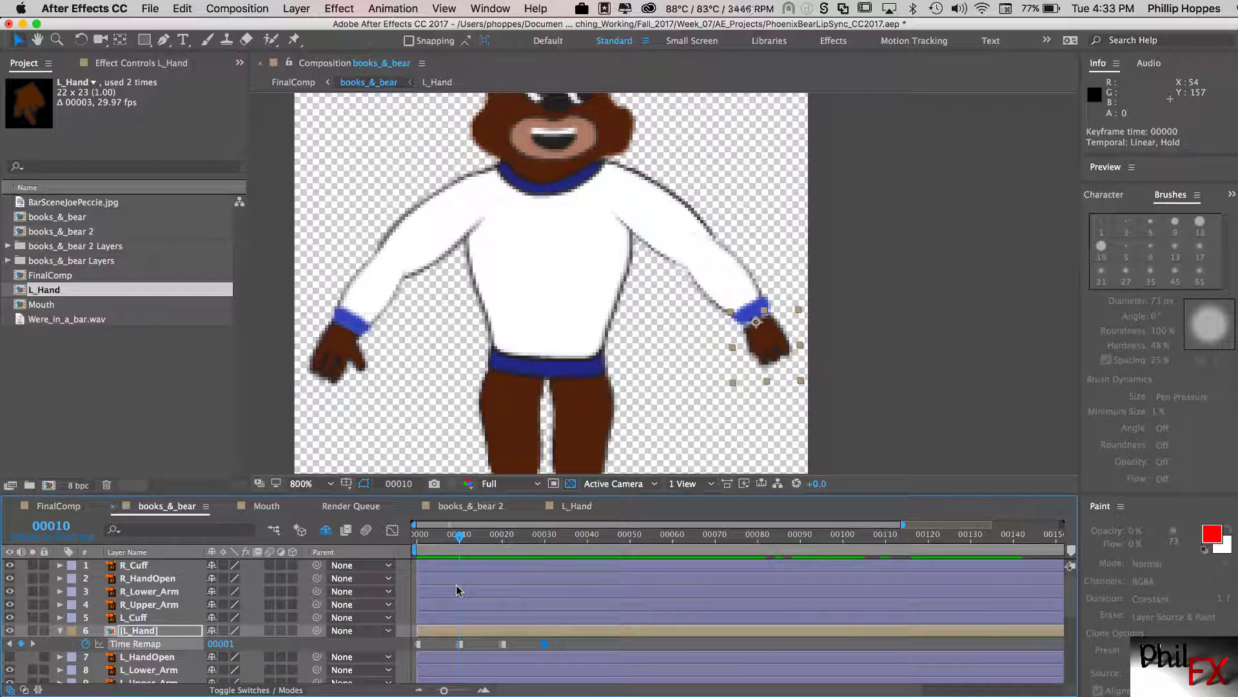